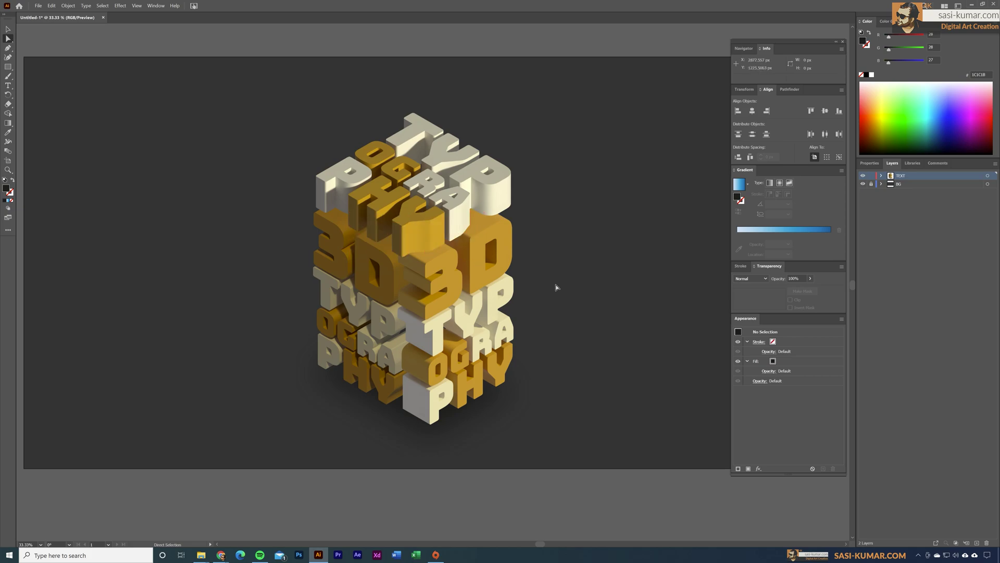
- In the isolated front text group, replace the '3' with '4' so it reads '4D'
{"action": "double_click", "coordinate": [448, 245]}
{"action": "key", "text": "t"}
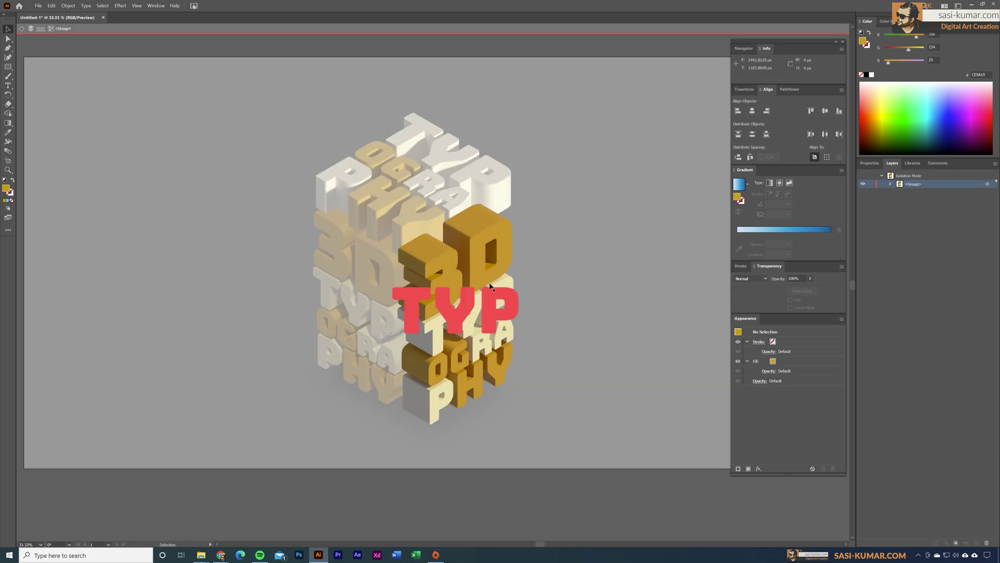
{"action": "left_click", "coordinate": [459, 270]}
{"action": "left_click_drag", "start_coordinate": [444, 258], "coordinate": [401, 245]}
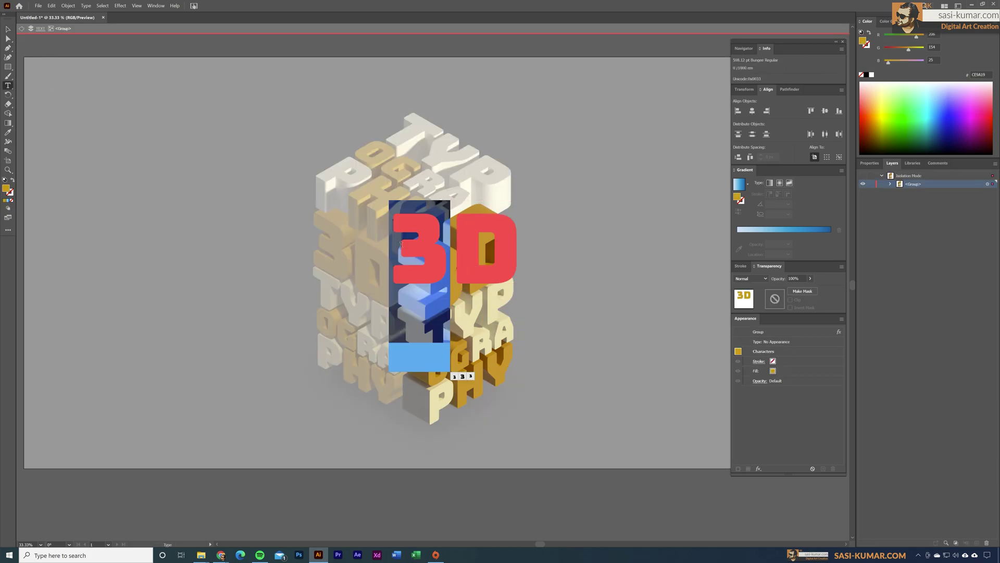
{"action": "type", "text": "4"}
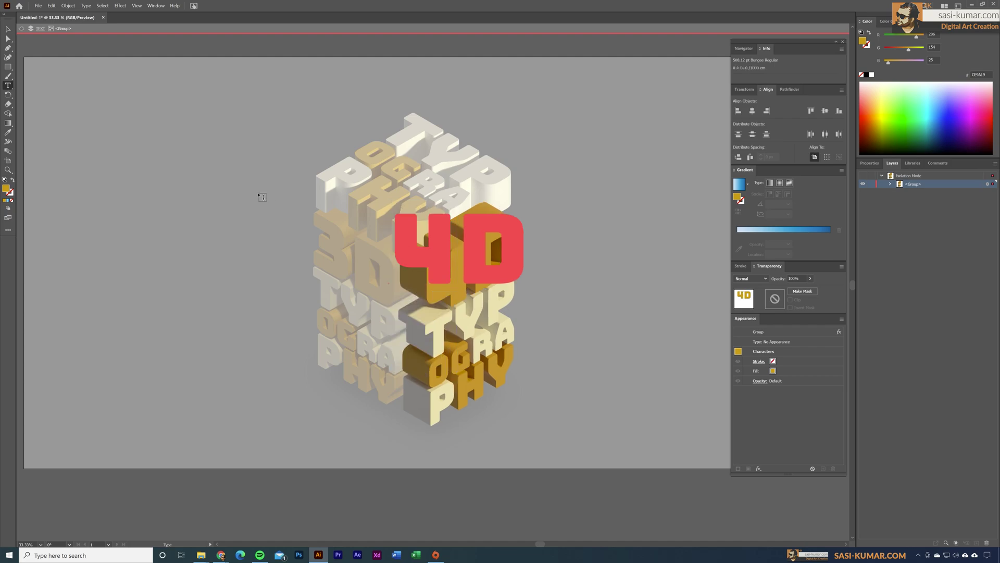
{"action": "left_click", "coordinate": [8, 38]}
- Exit isolation and change the 4D letters' fill from gold to teal 1BCCAE
{"action": "double_click", "coordinate": [513, 98]}
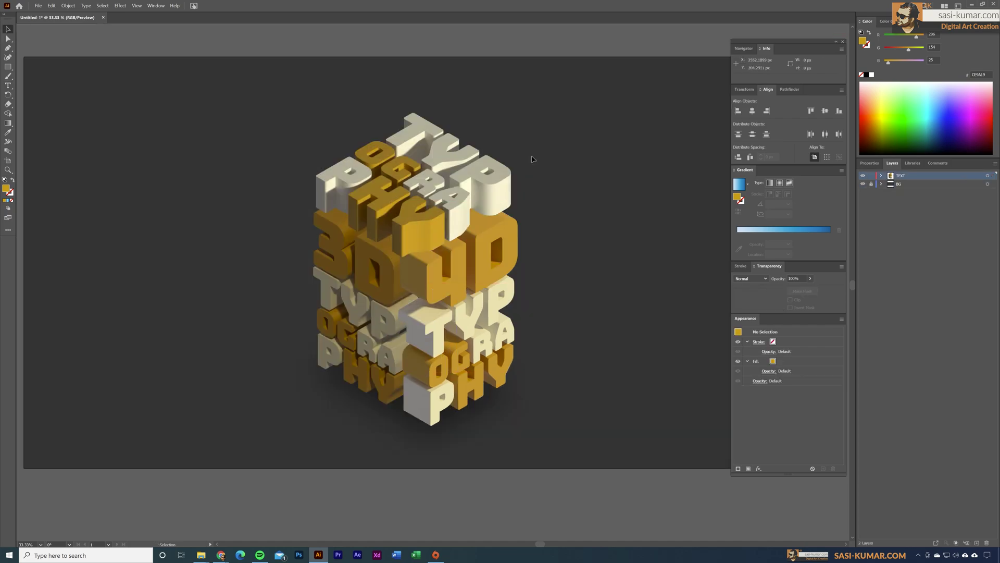
{"action": "double_click", "coordinate": [6, 188]}
{"action": "left_click_drag", "start_coordinate": [517, 207], "coordinate": [517, 180]}
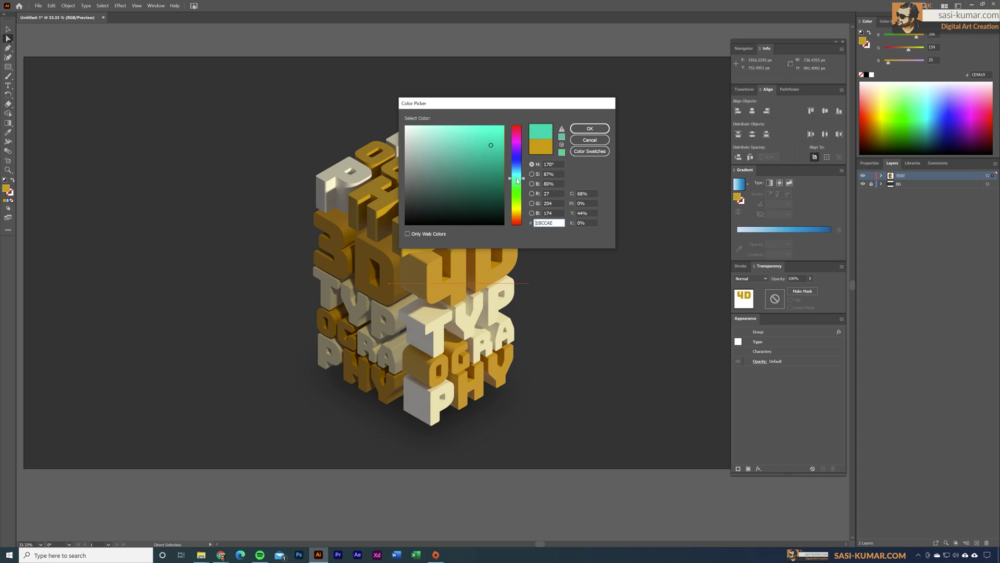
{"action": "left_click", "coordinate": [599, 127]}
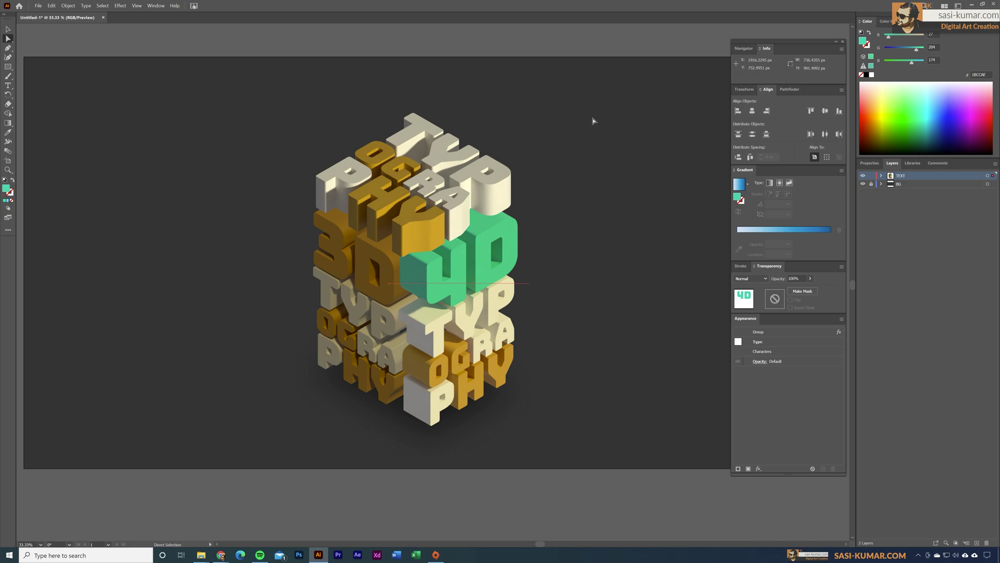
{"action": "left_click", "coordinate": [607, 49]}
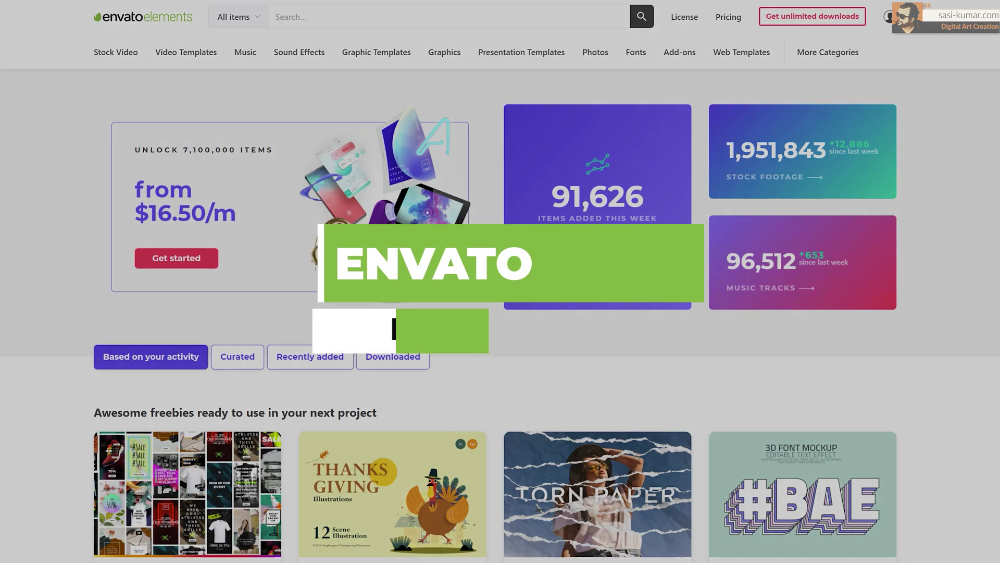
- Scroll the home page and Graphic Templates listing, then preview the forest sunset video
{"action": "scroll", "coordinate": [495, 312], "scroll_direction": "down", "scroll_amount": 3}
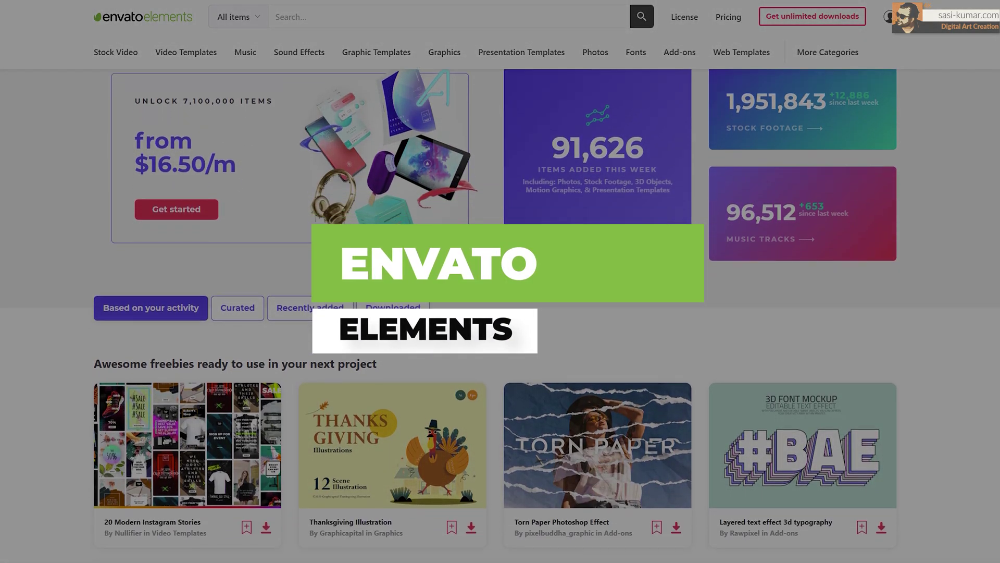
{"action": "scroll", "coordinate": [495, 312], "scroll_direction": "down", "scroll_amount": 10}
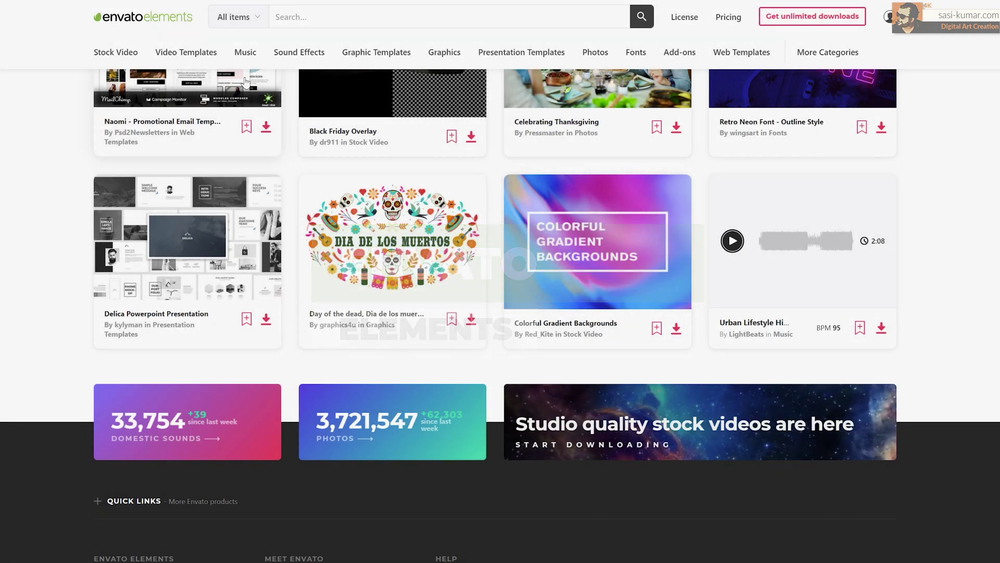
{"action": "left_click", "coordinate": [367, 59]}
{"action": "scroll", "coordinate": [585, 260], "scroll_direction": "down", "scroll_amount": 10}
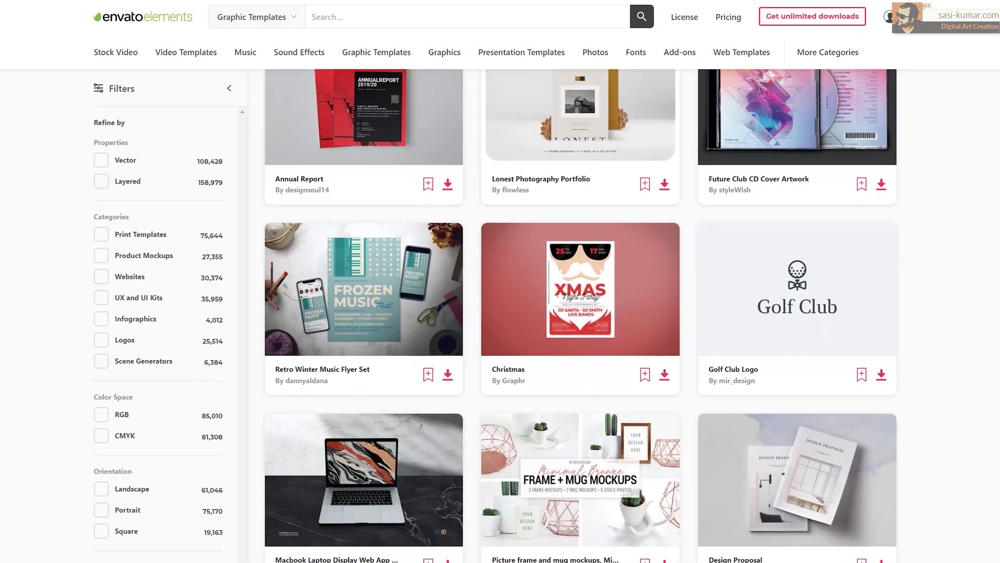
{"action": "scroll", "coordinate": [580, 312], "scroll_direction": "down", "scroll_amount": 20}
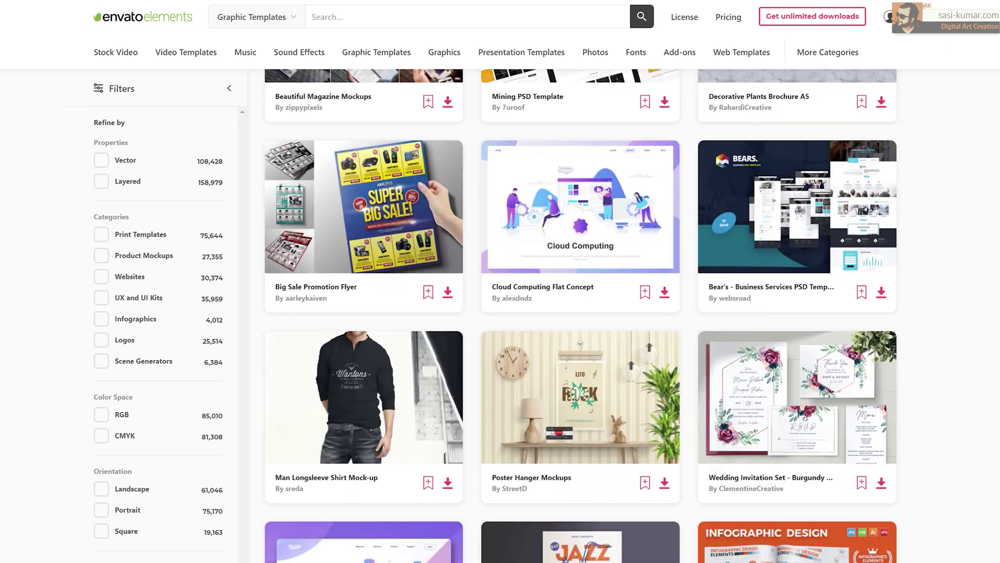
{"action": "scroll", "coordinate": [581, 313], "scroll_direction": "down", "scroll_amount": 4}
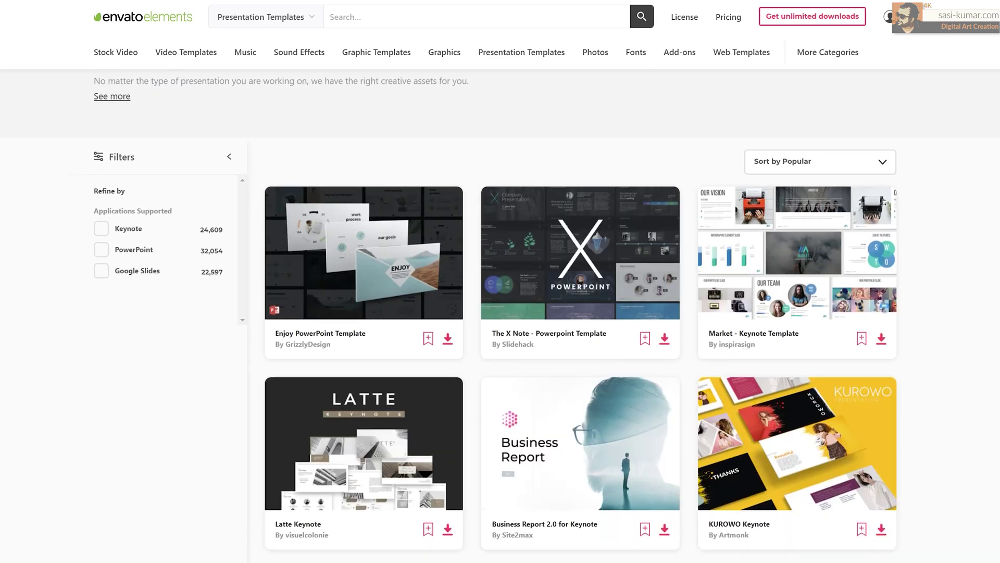
{"action": "scroll", "coordinate": [580, 313], "scroll_direction": "down", "scroll_amount": 12}
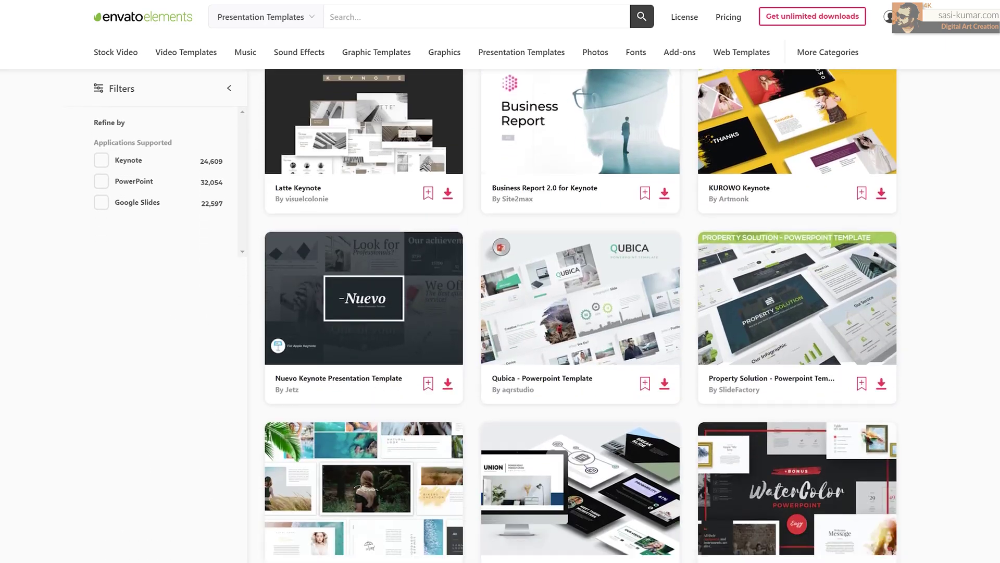
{"action": "scroll", "coordinate": [580, 313], "scroll_direction": "down", "scroll_amount": 7}
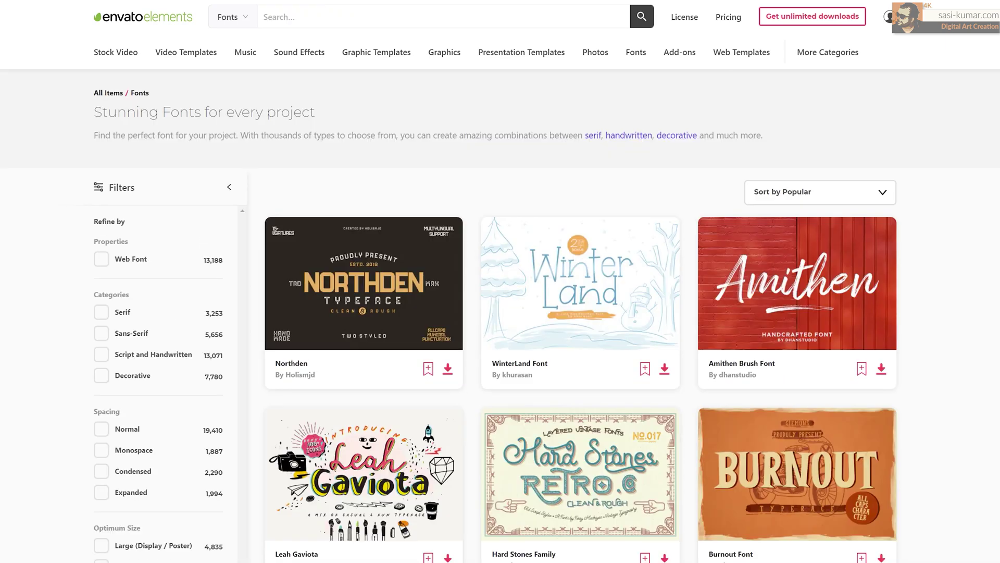
{"action": "scroll", "coordinate": [580, 313], "scroll_direction": "down", "scroll_amount": 9}
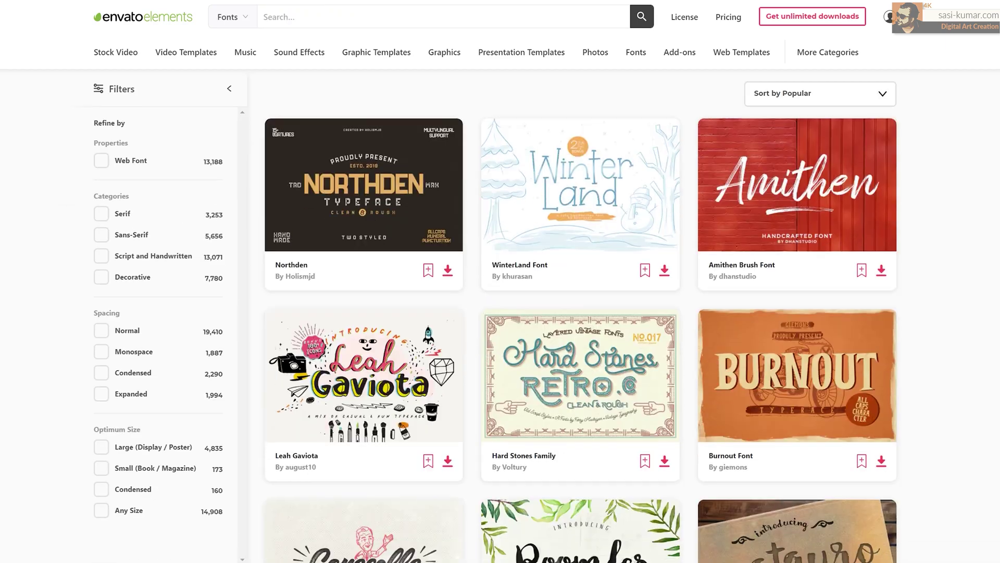
{"action": "scroll", "coordinate": [581, 312], "scroll_direction": "down", "scroll_amount": 12}
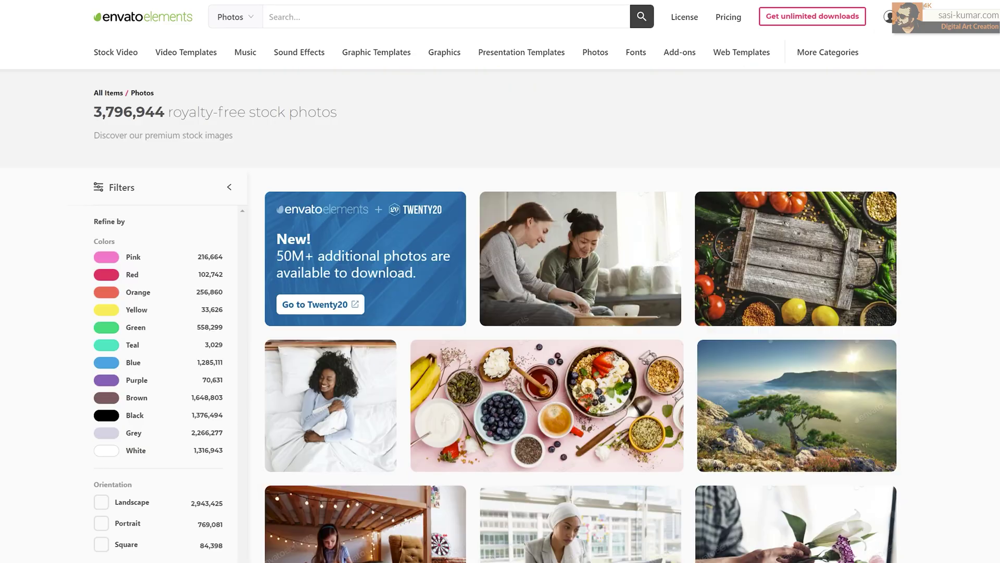
{"action": "scroll", "coordinate": [580, 312], "scroll_direction": "down", "scroll_amount": 6}
{"action": "scroll", "coordinate": [581, 313], "scroll_direction": "down", "scroll_amount": 6}
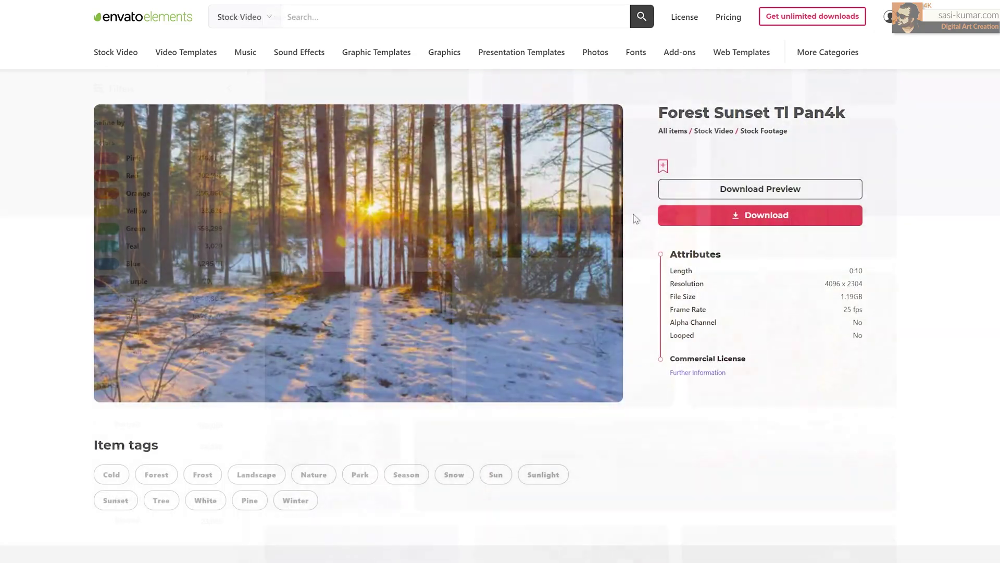
{"action": "left_click", "coordinate": [103, 391]}
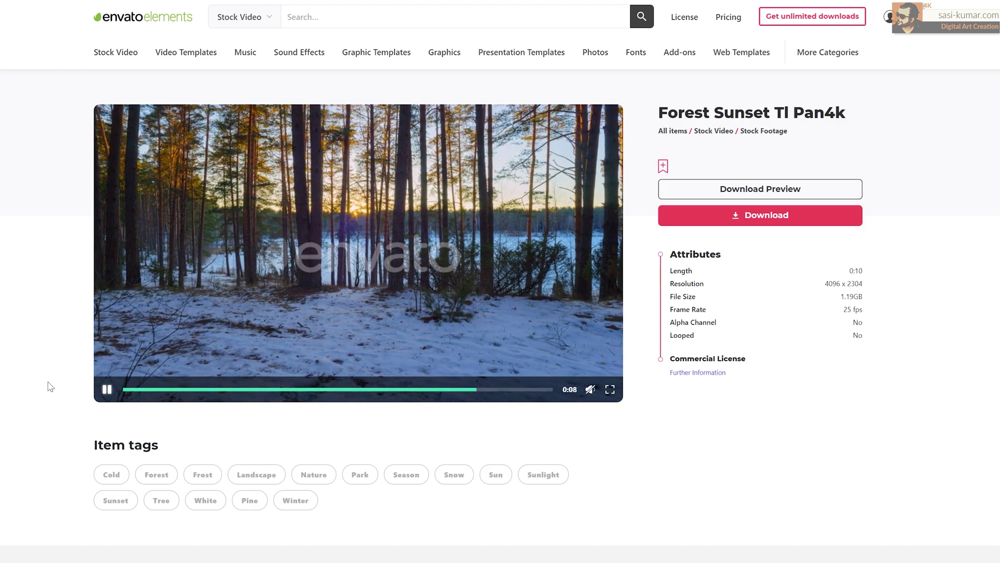
- Browse the Music and Web Templates listings
{"action": "left_click", "coordinate": [246, 52]}
{"action": "scroll", "coordinate": [580, 318], "scroll_direction": "down", "scroll_amount": 15}
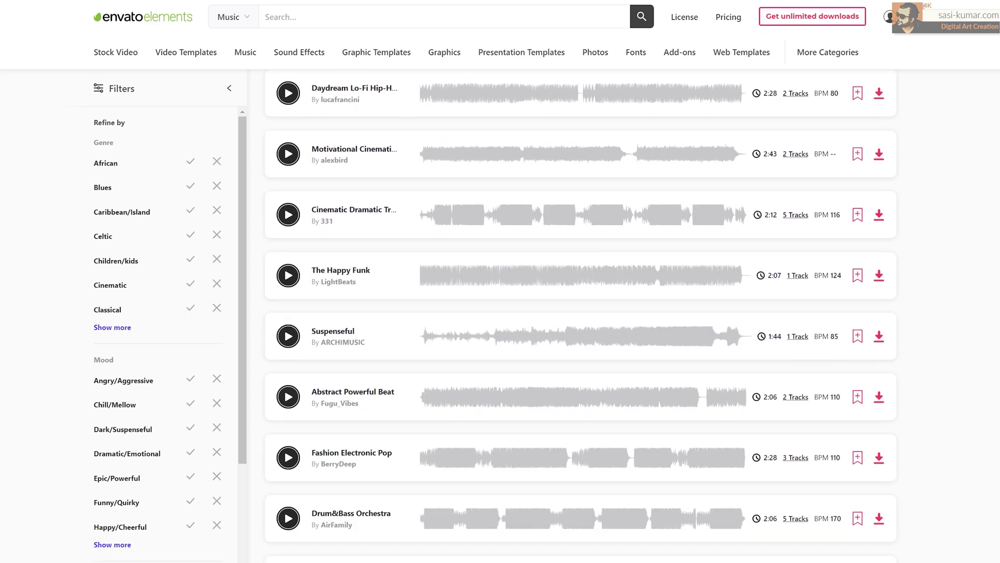
{"action": "left_click", "coordinate": [768, 62]}
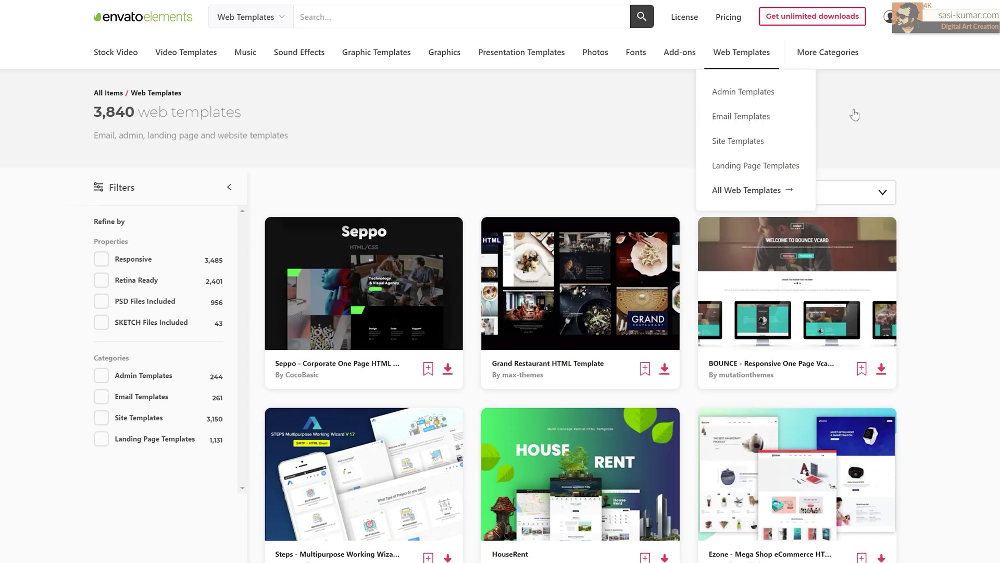
{"action": "scroll", "coordinate": [581, 318], "scroll_direction": "down", "scroll_amount": 15}
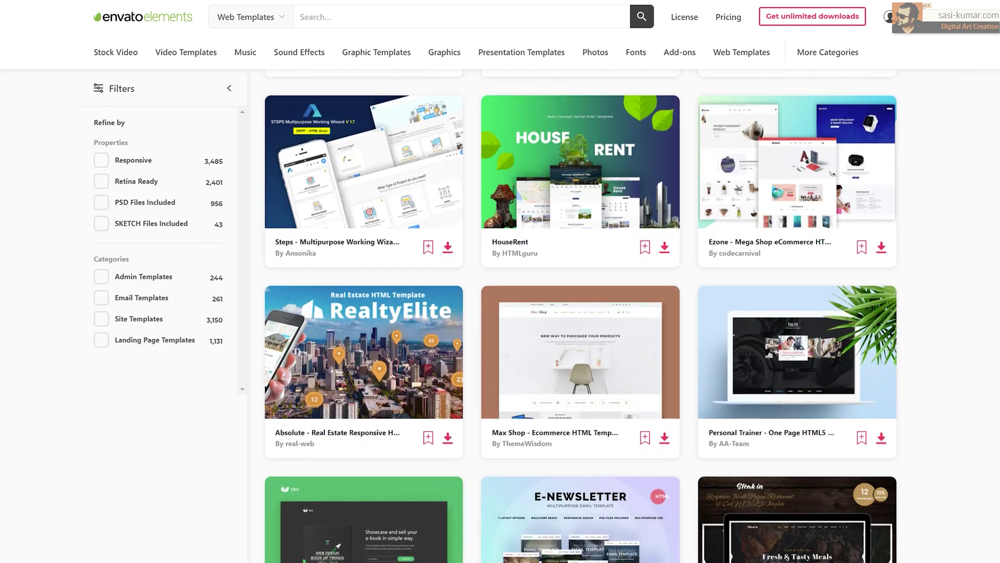
{"action": "scroll", "coordinate": [580, 318], "scroll_direction": "down", "scroll_amount": 20}
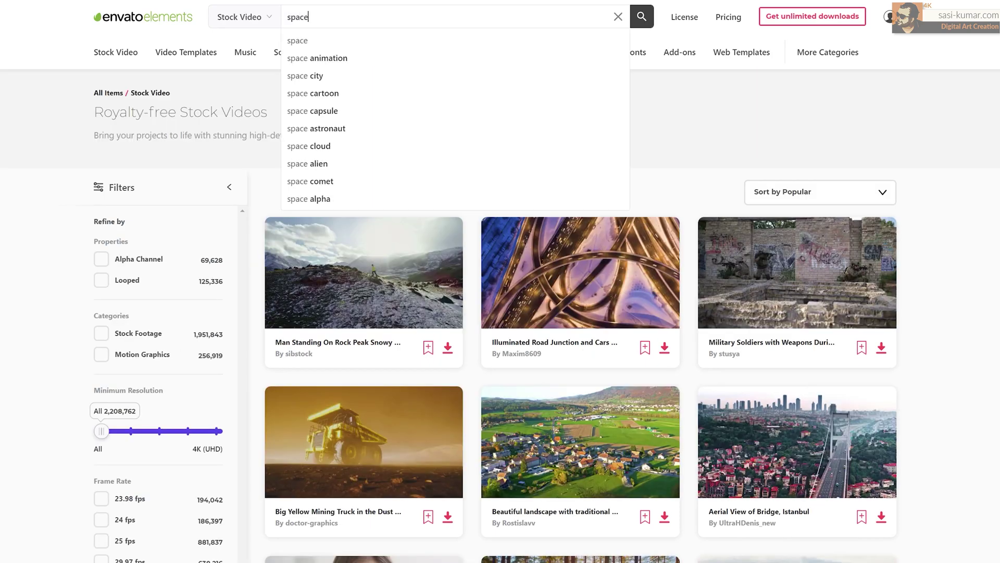
- Search stock videos for 'space' and open a space ship video item
{"action": "key", "text": "Return"}
{"action": "scroll", "coordinate": [580, 312], "scroll_direction": "down", "scroll_amount": 10}
{"action": "left_click", "coordinate": [580, 382]}
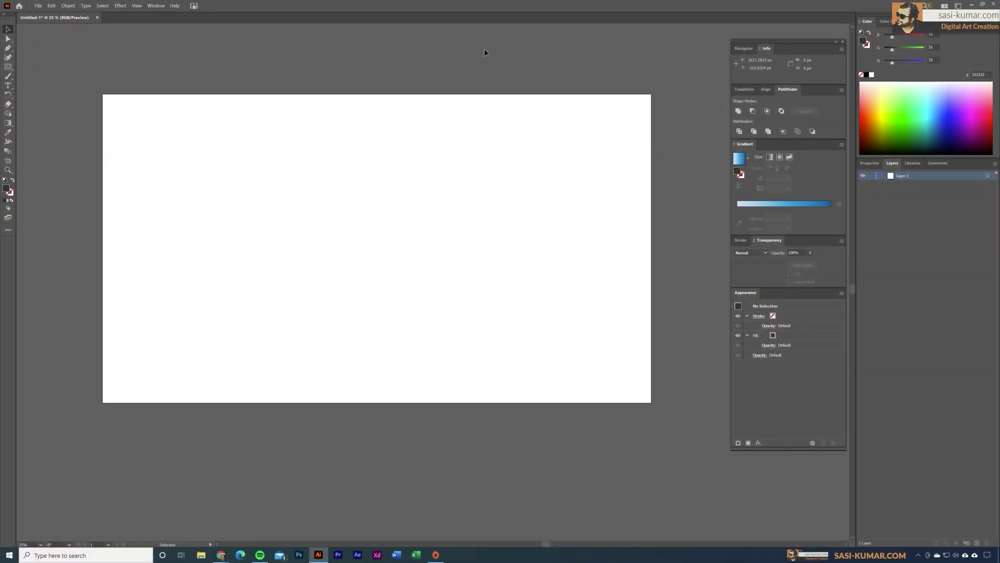
- Rename Layer 1 to BG, cover the artboard with a dark rectangle, and lock BG
{"action": "double_click", "coordinate": [903, 181]}
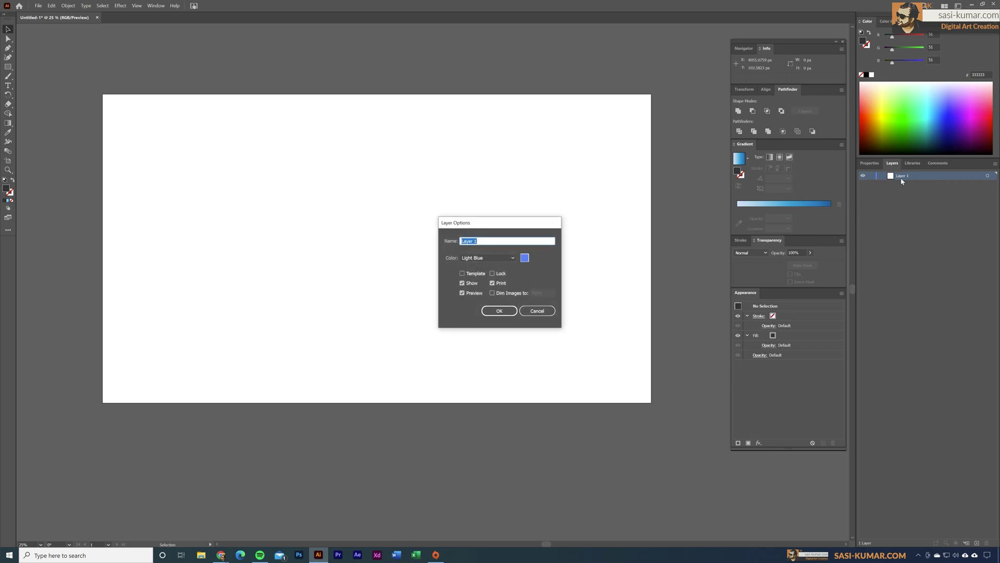
{"action": "key", "text": "Return"}
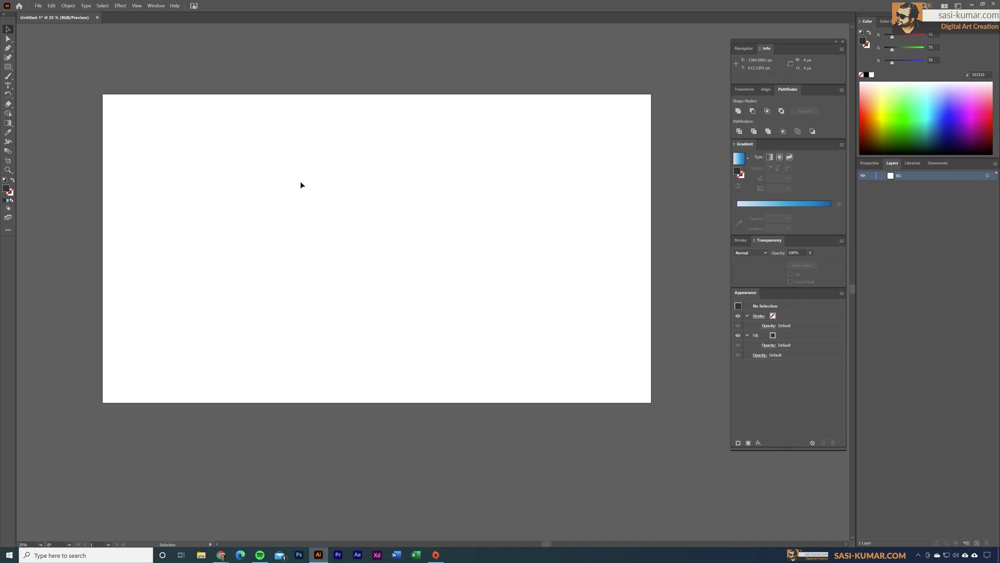
{"action": "key", "text": "m"}
{"action": "left_click_drag", "start_coordinate": [655, 407], "coordinate": [102, 94]}
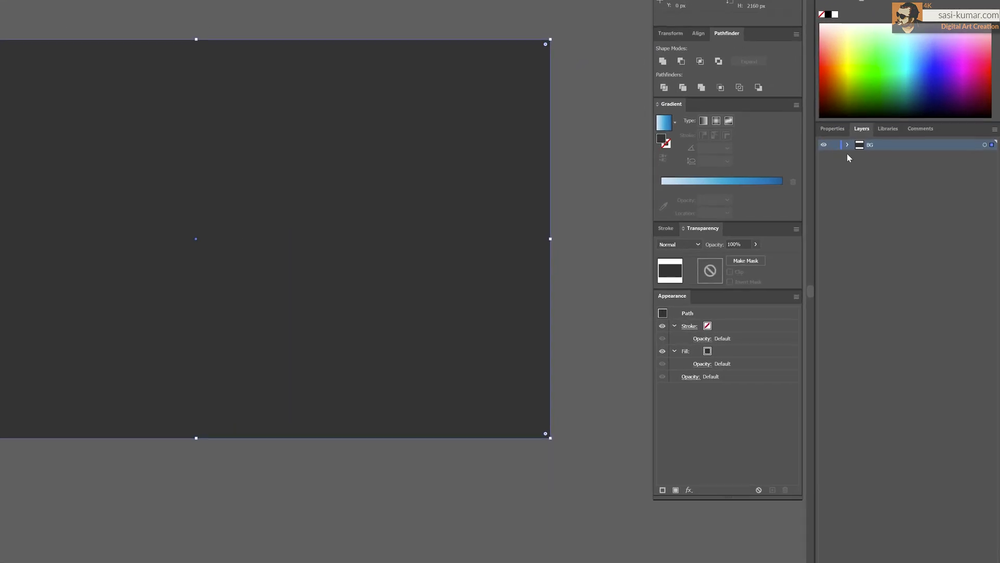
{"action": "left_click", "coordinate": [835, 144]}
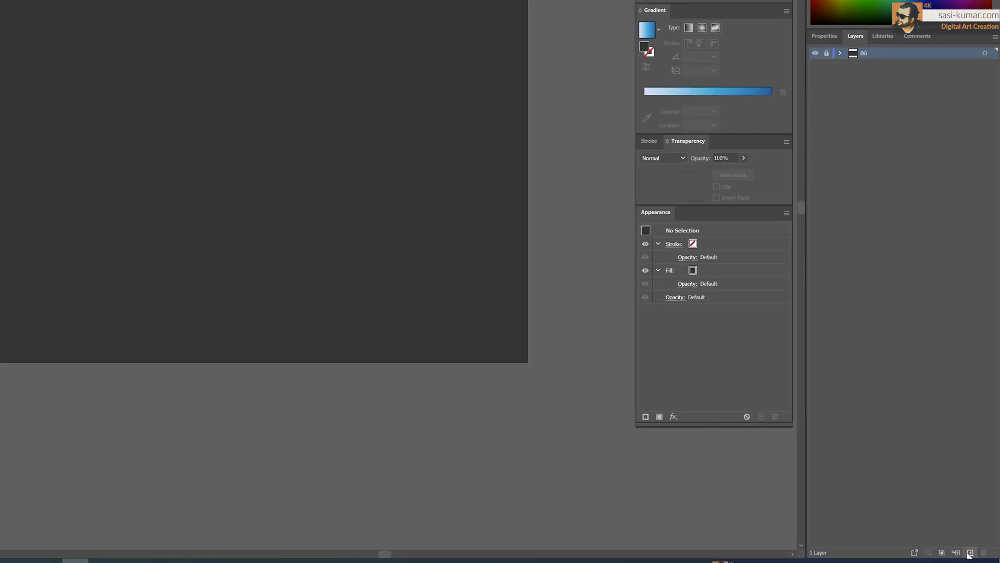
- Add a new layer above BG named TEXT
{"action": "left_click", "coordinate": [970, 553]}
{"action": "double_click", "coordinate": [867, 54]}
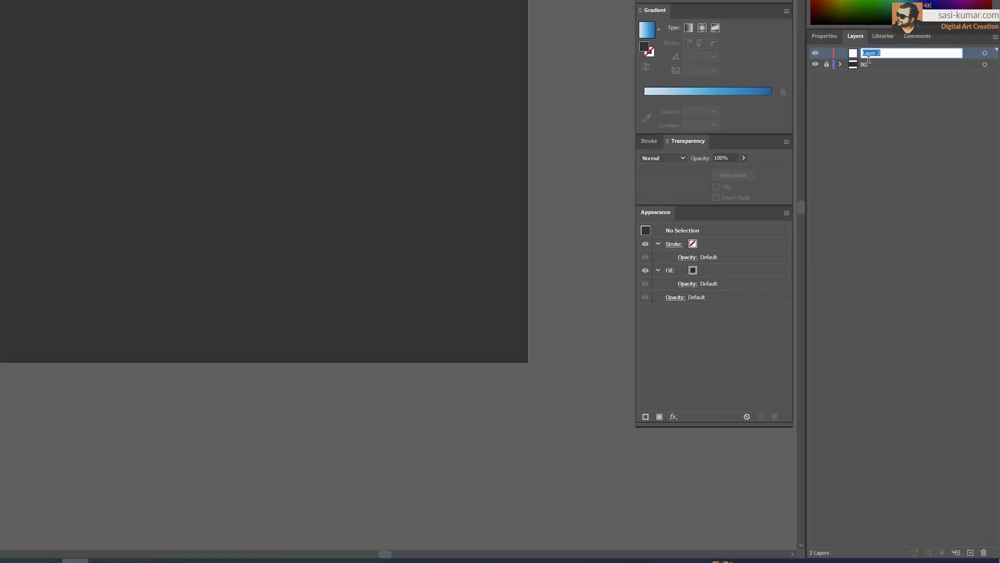
{"action": "type", "text": "TEXT"}
{"action": "key", "text": "Return"}
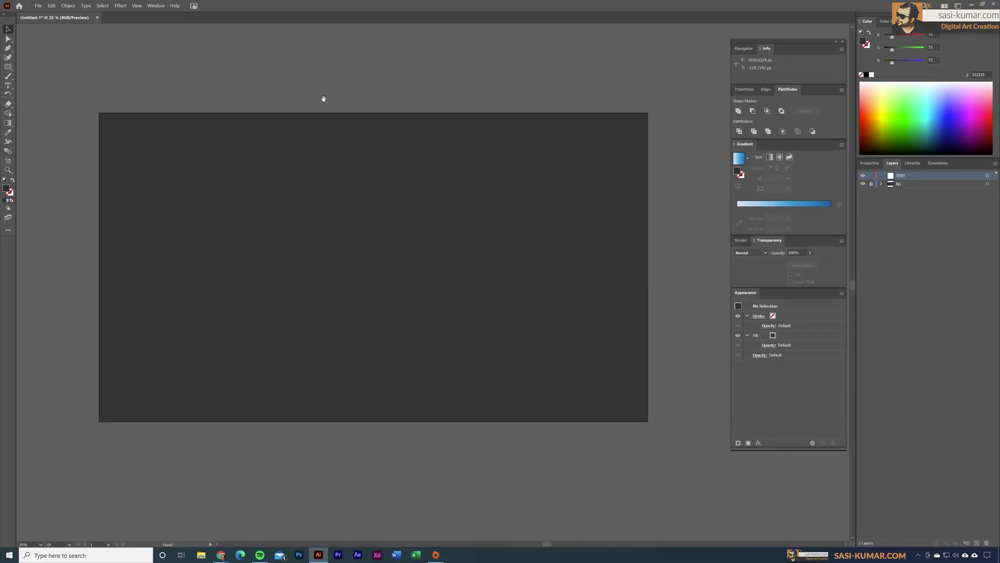
- Type 'TYPOGRAPHY' on the artboard and Alt-drag copies to stack three lines
{"action": "left_click", "coordinate": [144, 101]}
{"action": "left_click", "coordinate": [8, 86]}
{"action": "left_click", "coordinate": [280, 235]}
{"action": "key", "text": "BackSpace"}
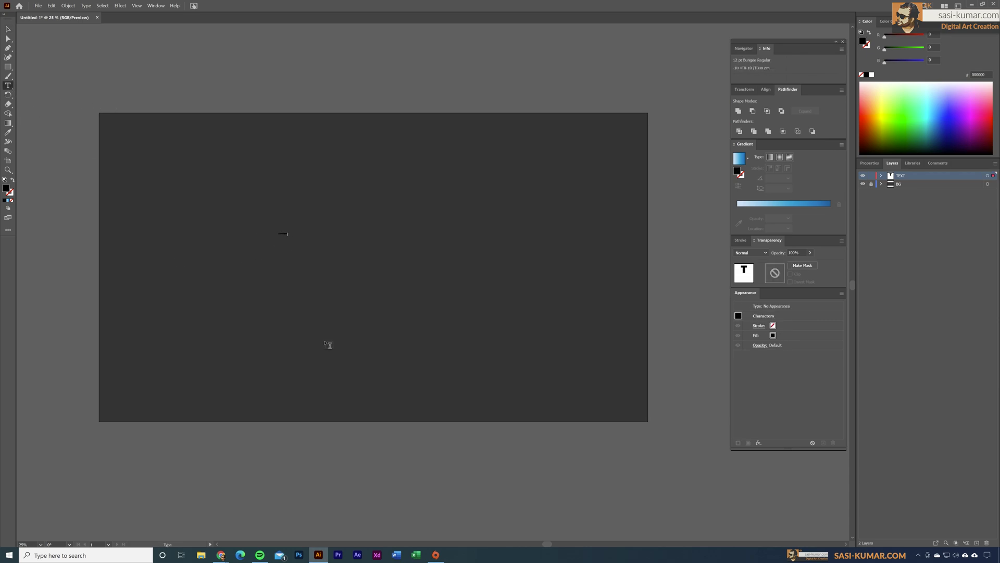
{"action": "type", "text": "TYPOGRAPHY"}
{"action": "key", "text": "Escape"}
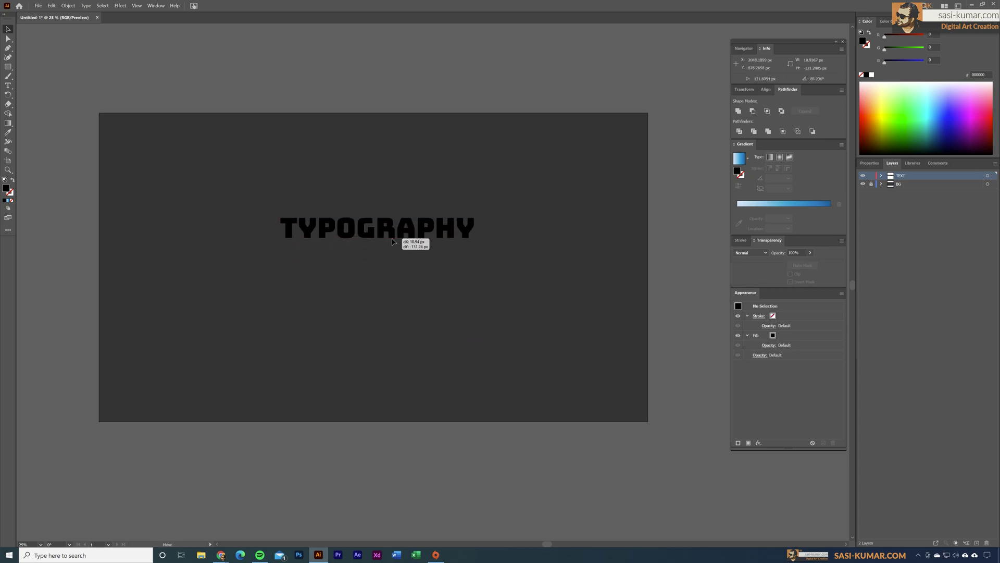
{"action": "left_click_drag", "start_coordinate": [369, 231], "coordinate": [371, 308]}
{"action": "left_click", "coordinate": [248, 74]}
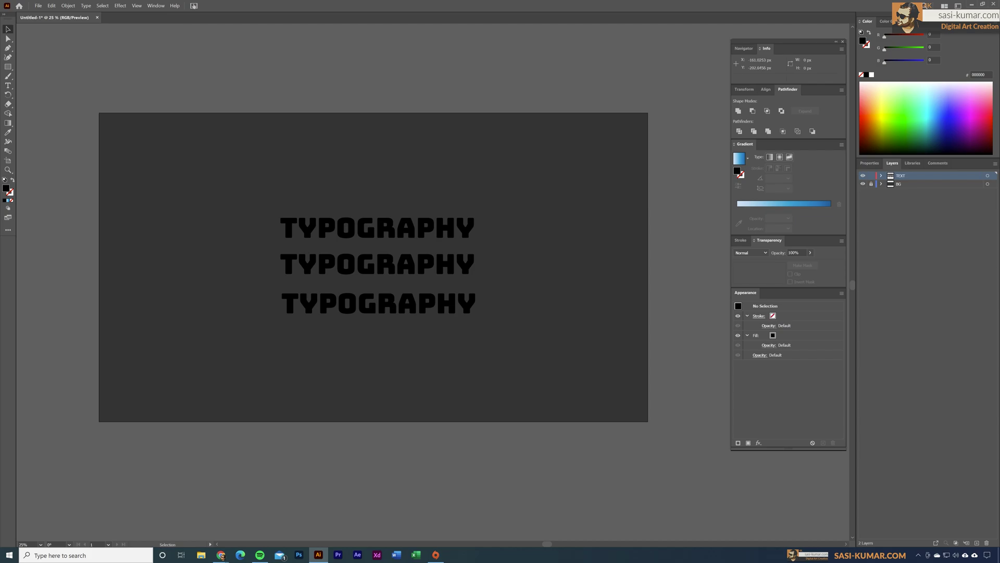
- Edit the three lines to read '3D', 'TYP' and 'POGRAPHY'
{"action": "double_click", "coordinate": [381, 238]}
{"action": "type", "text": "3"}
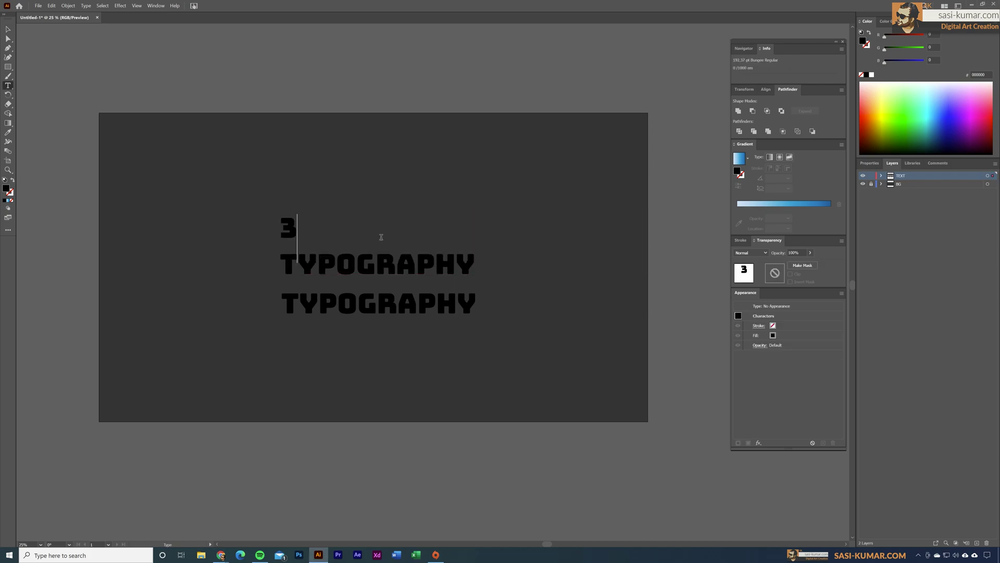
{"action": "type", "text": "D"}
{"action": "left_click", "coordinate": [7, 29]}
{"action": "left_click", "coordinate": [343, 269]}
{"action": "double_click", "coordinate": [342, 269]}
{"action": "left_click_drag", "start_coordinate": [342, 269], "coordinate": [577, 273]}
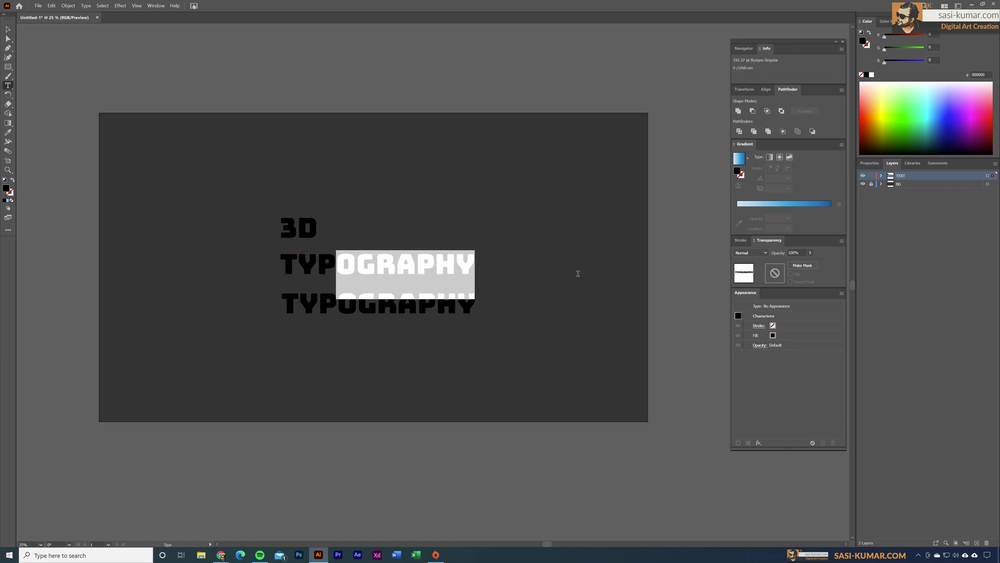
{"action": "key", "text": "BackSpace"}
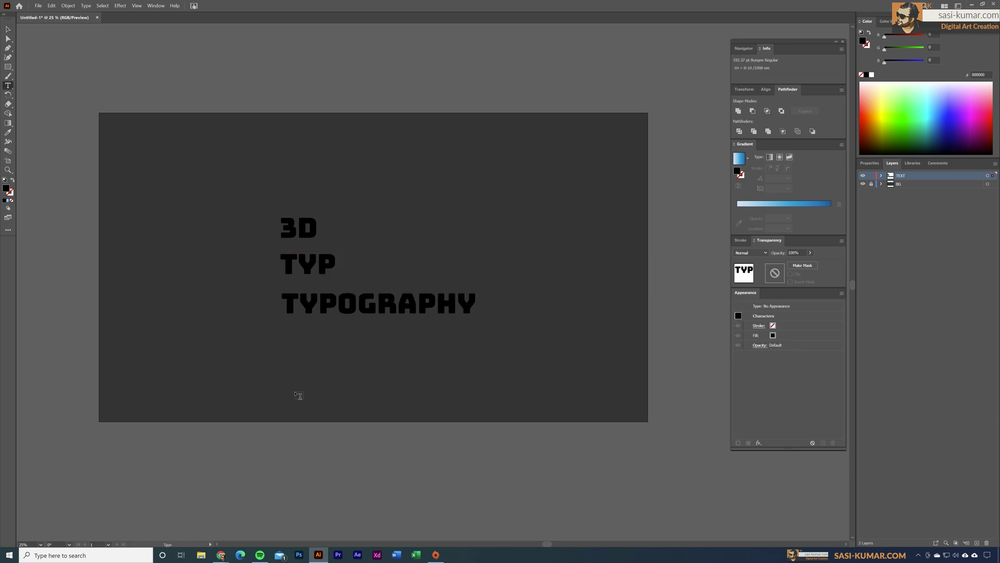
{"action": "left_click_drag", "start_coordinate": [318, 304], "coordinate": [217, 305]}
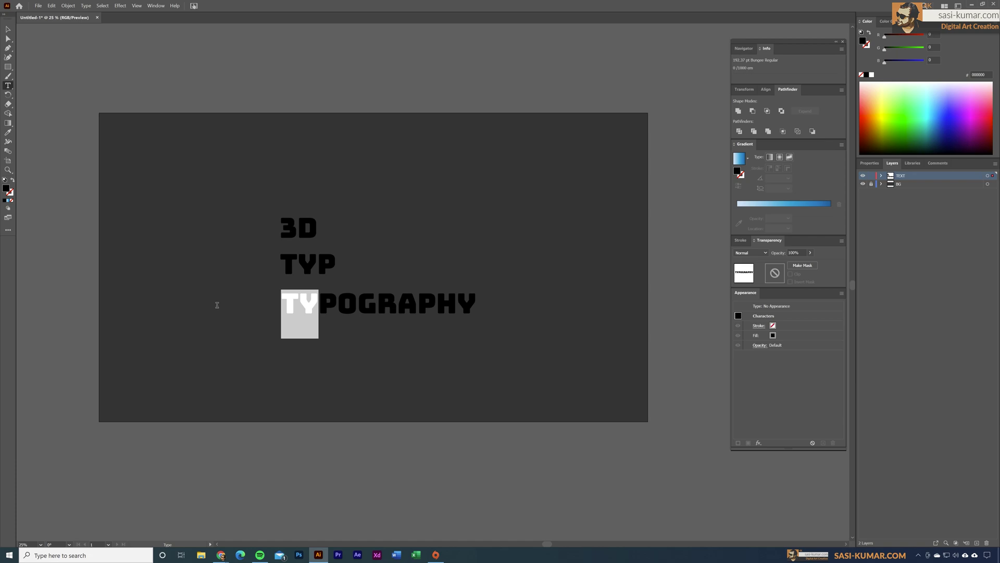
{"action": "key", "text": "BackSpace"}
{"action": "left_click", "coordinate": [7, 30]}
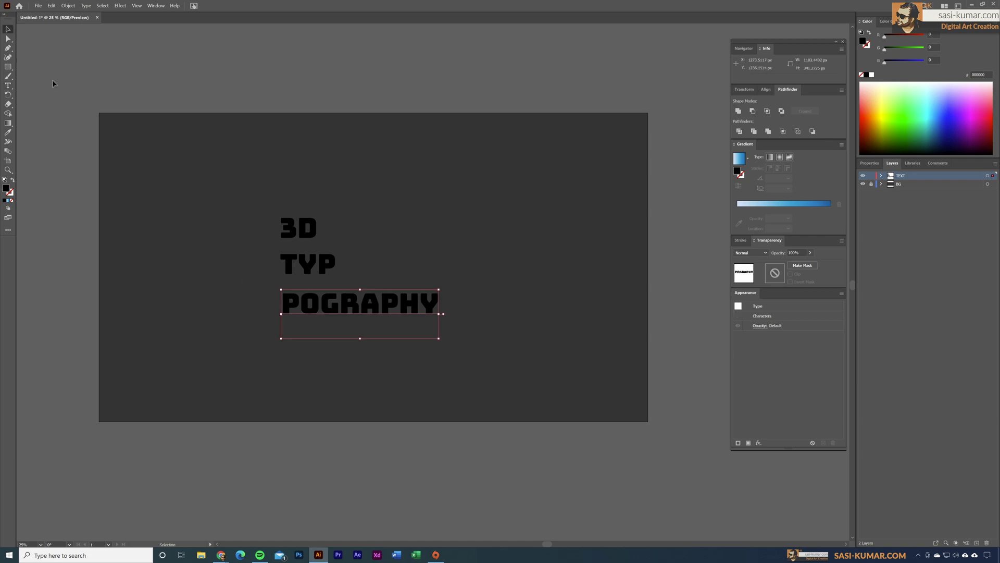
- Trim the bottom line to 'OGRAPHY', moving it and 3D closer to TYP
{"action": "left_click_drag", "start_coordinate": [295, 307], "coordinate": [297, 295]}
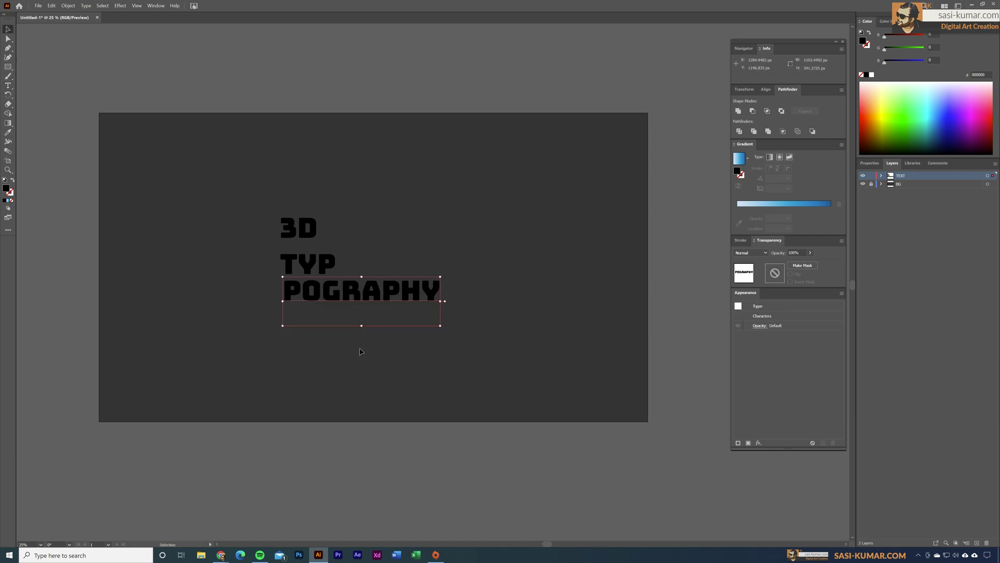
{"action": "key", "text": "Return"}
{"action": "key", "text": "Left"}
{"action": "key", "text": "Delete"}
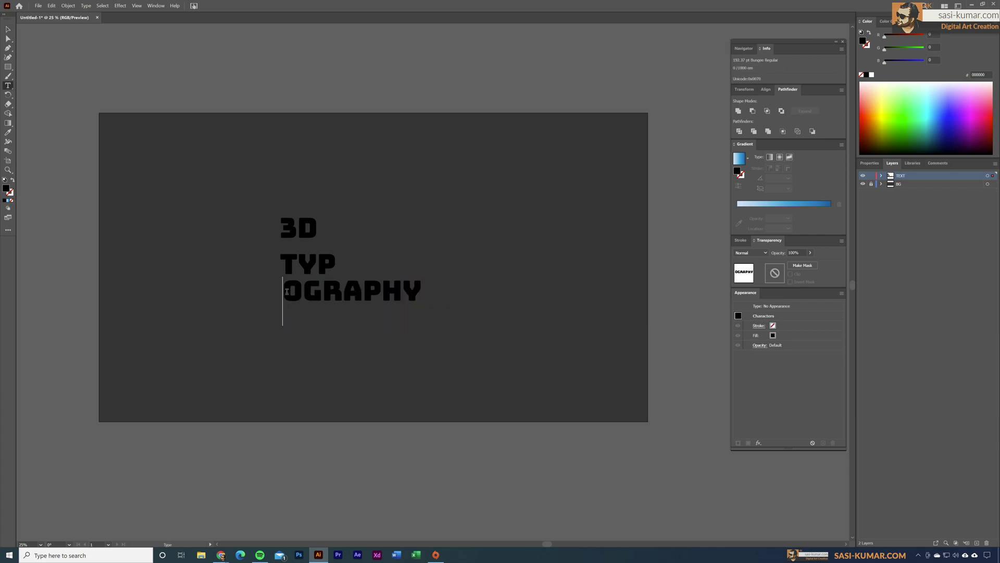
{"action": "left_click", "coordinate": [8, 30]}
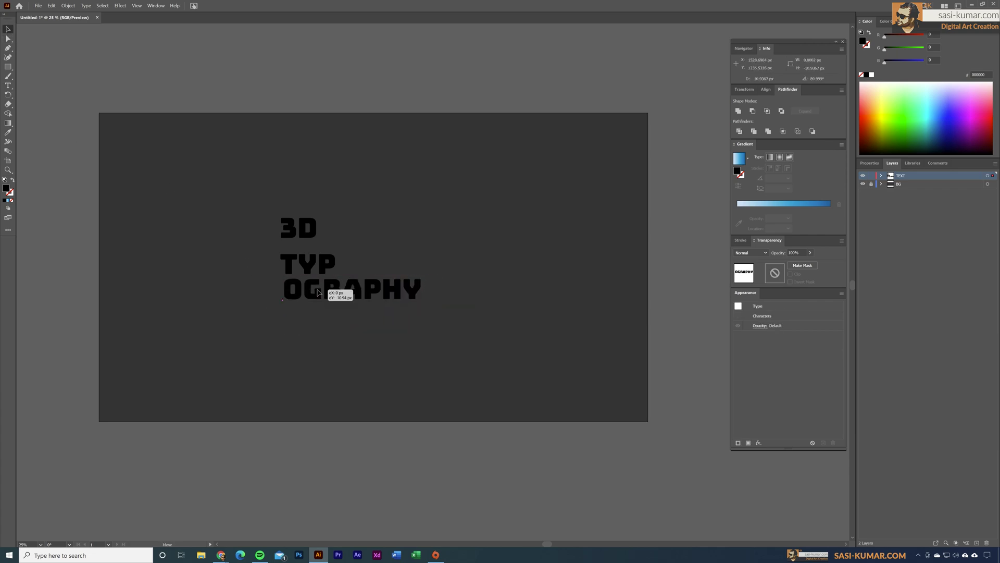
{"action": "left_click_drag", "start_coordinate": [312, 234], "coordinate": [313, 243]}
- Cut 'PHY' from OGRAPHY into a copied line below, leaving 'OGRA'
{"action": "left_click", "coordinate": [347, 308]}
{"action": "key", "text": "t"}
{"action": "left_click_drag", "start_coordinate": [363, 288], "coordinate": [429, 287]}
{"action": "key", "text": "ctrl+x"}
{"action": "key", "text": "Escape"}
{"action": "left_click_drag", "start_coordinate": [323, 289], "coordinate": [323, 317]}
{"action": "double_click", "coordinate": [323, 318]}
{"action": "key", "text": "ctrl+a"}
{"action": "key", "text": "ctrl+v"}
{"action": "key", "text": "Escape"}
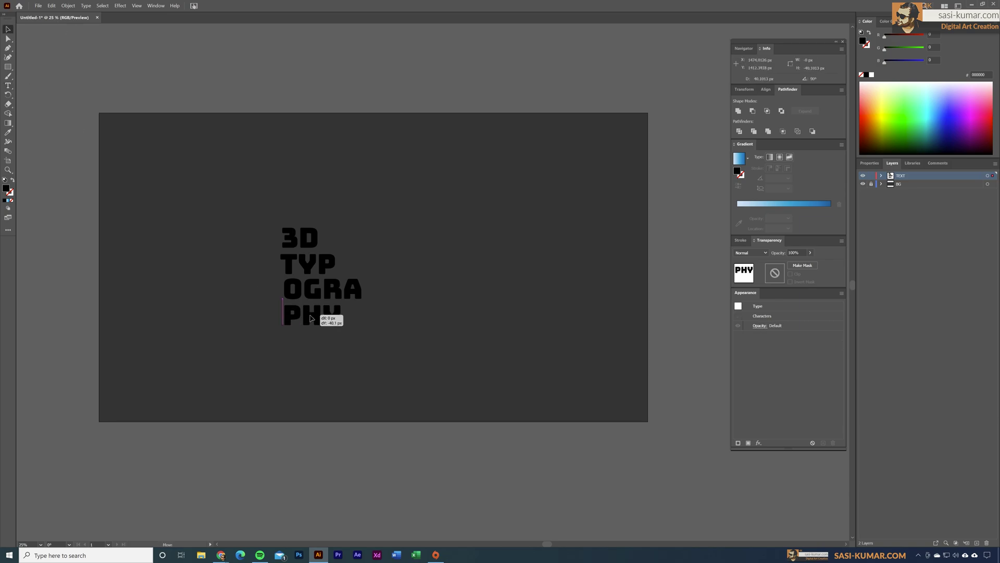
- Scale and reposition PHY, TYP and 3D into a tight, even-width block
{"action": "left_click_drag", "start_coordinate": [344, 353], "coordinate": [368, 364]}
{"action": "left_click", "coordinate": [307, 263]}
{"action": "left_click_drag", "start_coordinate": [336, 224], "coordinate": [368, 196]}
{"action": "mouse_move", "coordinate": [359, 250]}
{"action": "left_mouse_down"}
{"action": "mouse_move", "coordinate": [362, 259]}
{"action": "mouse_move", "coordinate": [363, 242]}
{"action": "left_mouse_up"}
{"action": "left_click_drag", "start_coordinate": [336, 195], "coordinate": [380, 161]}
{"action": "left_click_drag", "start_coordinate": [365, 209], "coordinate": [357, 235]}
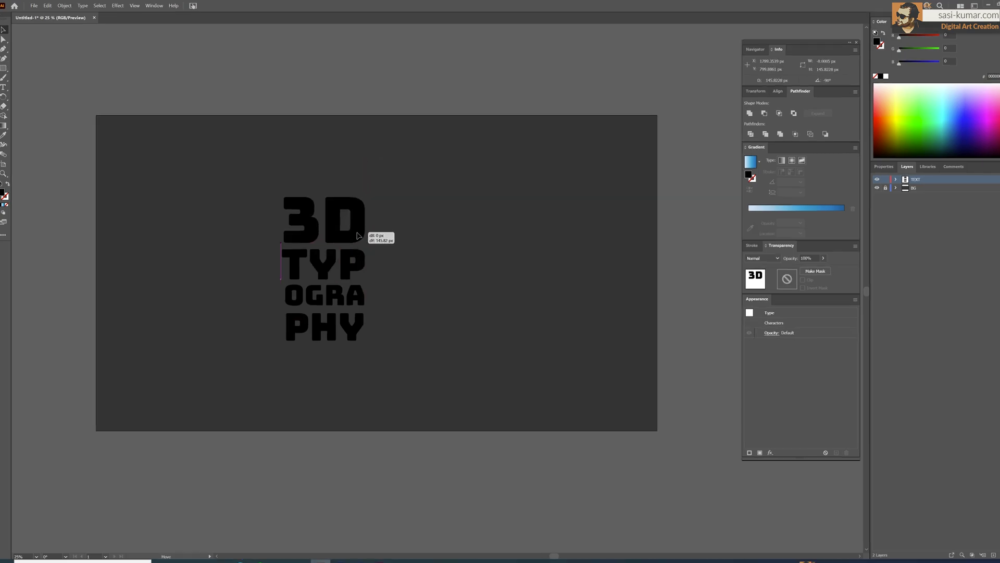
{"action": "left_click", "coordinate": [397, 249]}
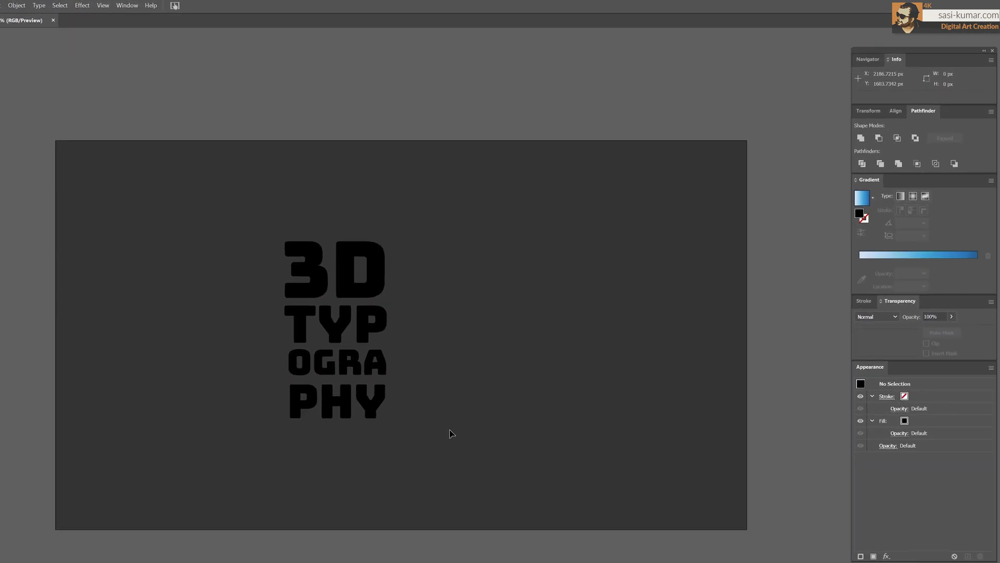
- Select all four lettering lines and align them to horizontal centre
{"action": "key", "text": "ctrl+a"}
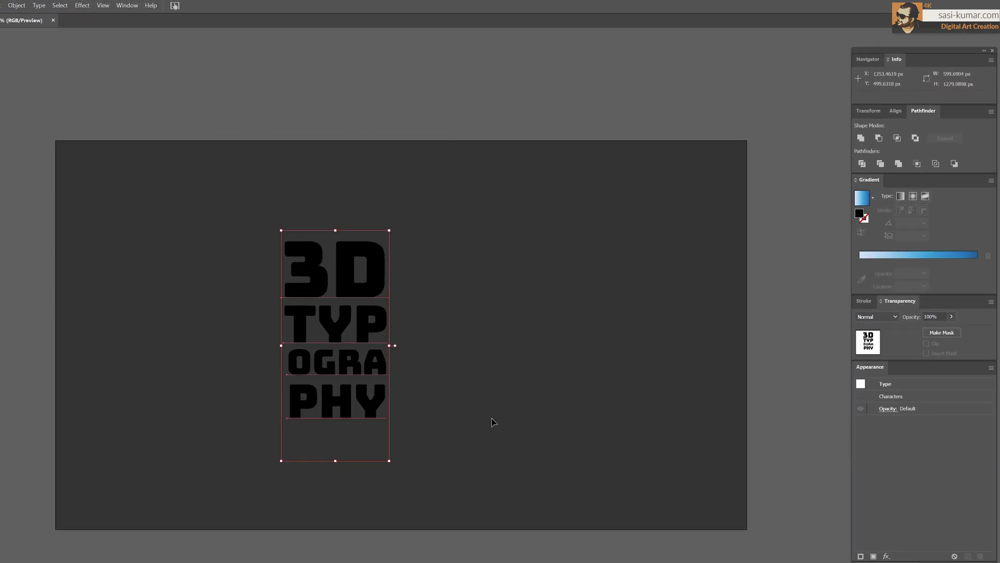
{"action": "left_click", "coordinate": [896, 110]}
{"action": "left_click", "coordinate": [878, 137]}
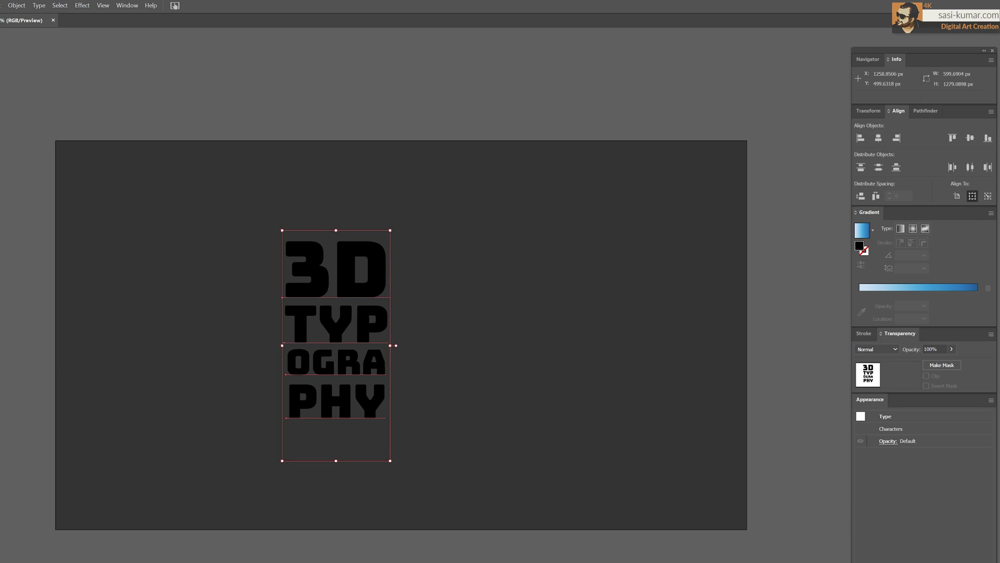
- Fill the lettering with a gold colour (about CE9917)
{"action": "double_click", "coordinate": [11, 323]}
{"action": "left_click_drag", "start_coordinate": [589, 268], "coordinate": [585, 264]}
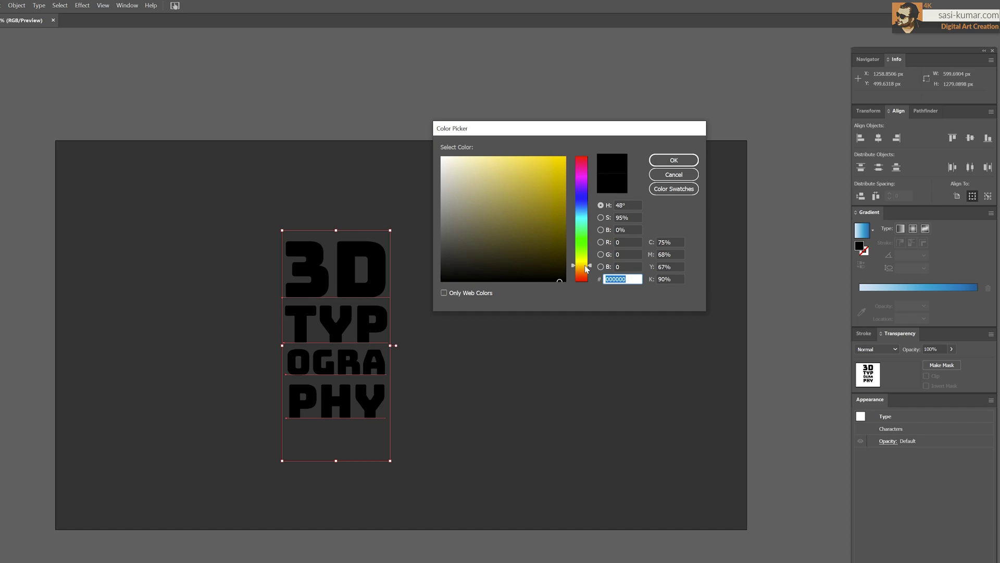
{"action": "left_click_drag", "start_coordinate": [544, 191], "coordinate": [556, 185]}
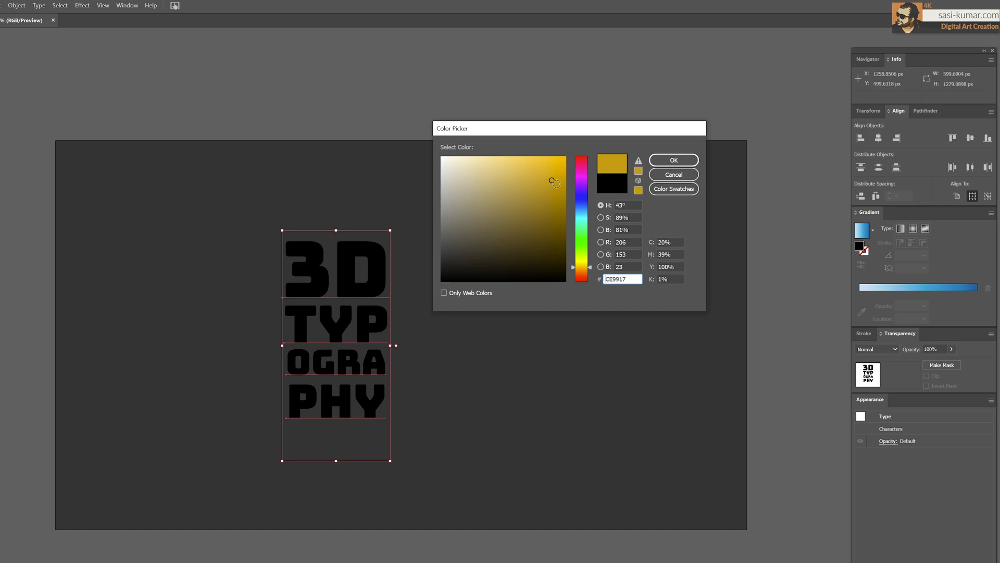
{"action": "left_click", "coordinate": [673, 160]}
{"action": "left_click", "coordinate": [523, 448]}
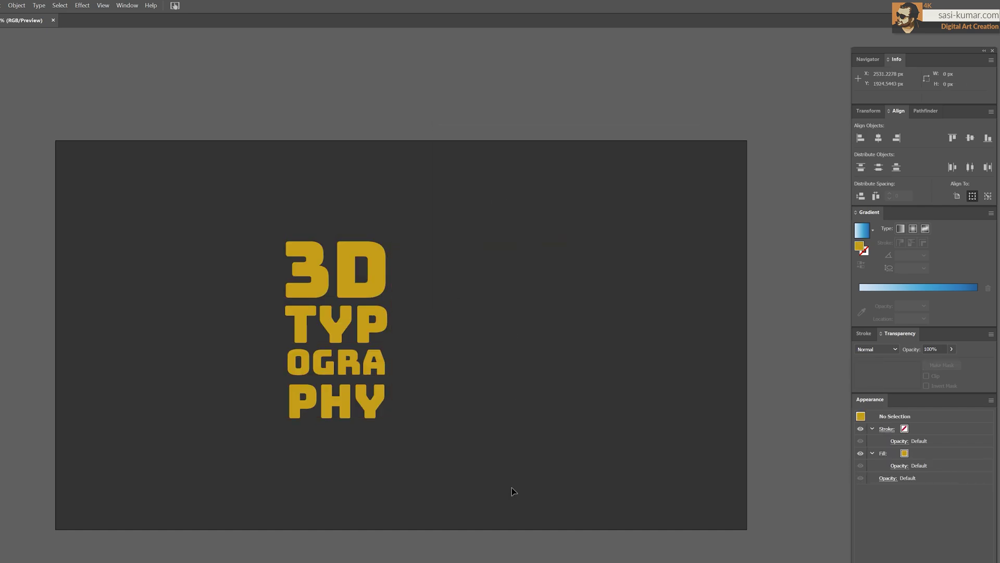
- Fill the TYP line with cream FFFAF0, then recheck its fill colour
{"action": "left_click", "coordinate": [353, 339]}
{"action": "type", "text": "FFFAF0"}
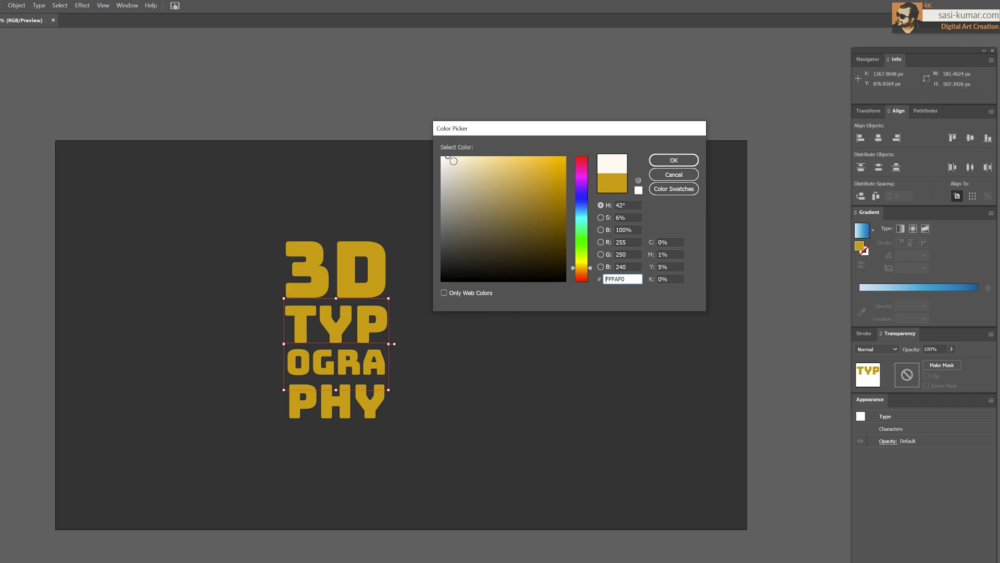
{"action": "left_click", "coordinate": [674, 161]}
{"action": "left_click", "coordinate": [491, 350]}
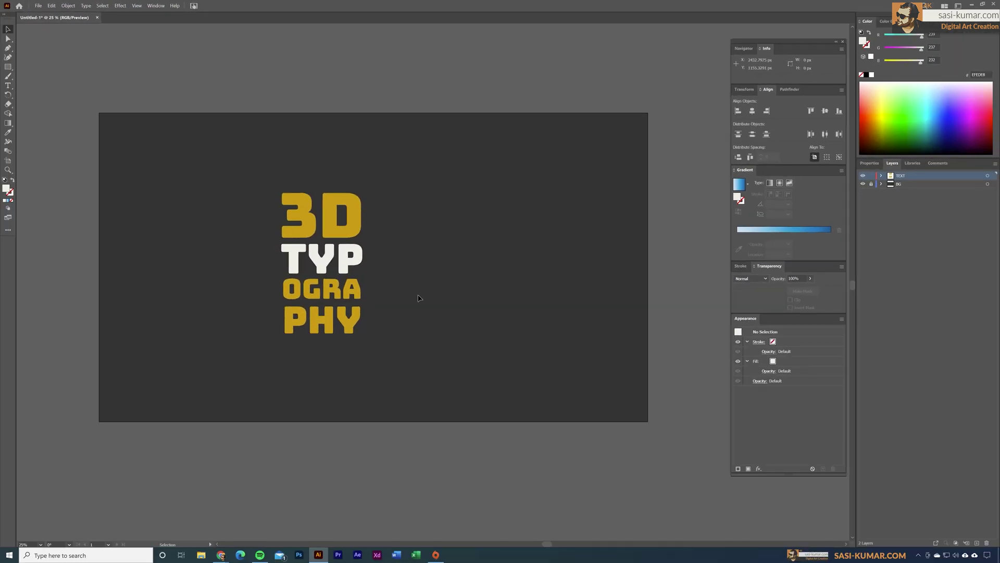
{"action": "scroll", "coordinate": [422, 330], "scroll_direction": "up", "scroll_amount": 1}
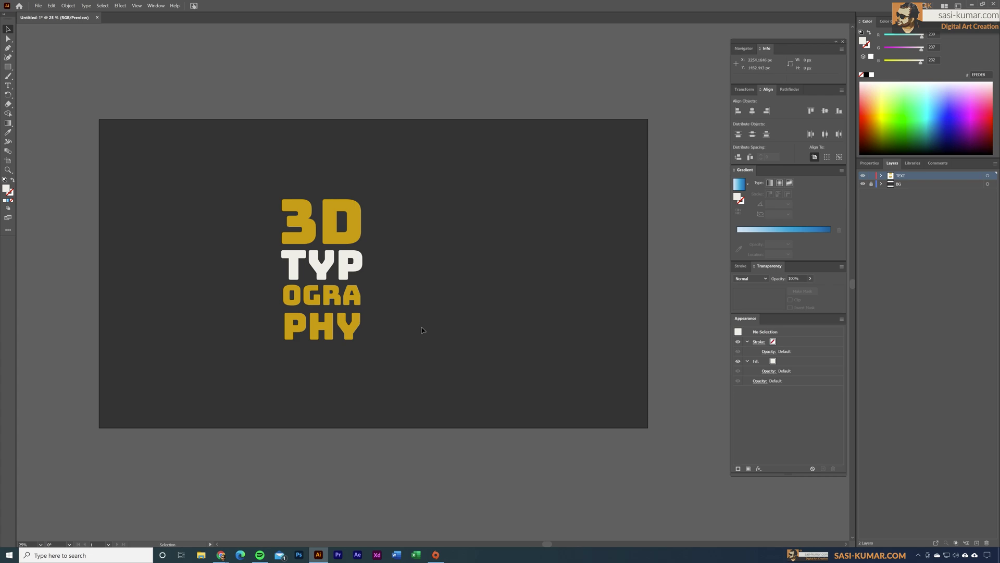
{"action": "left_click", "coordinate": [322, 266]}
{"action": "double_click", "coordinate": [6, 188]}
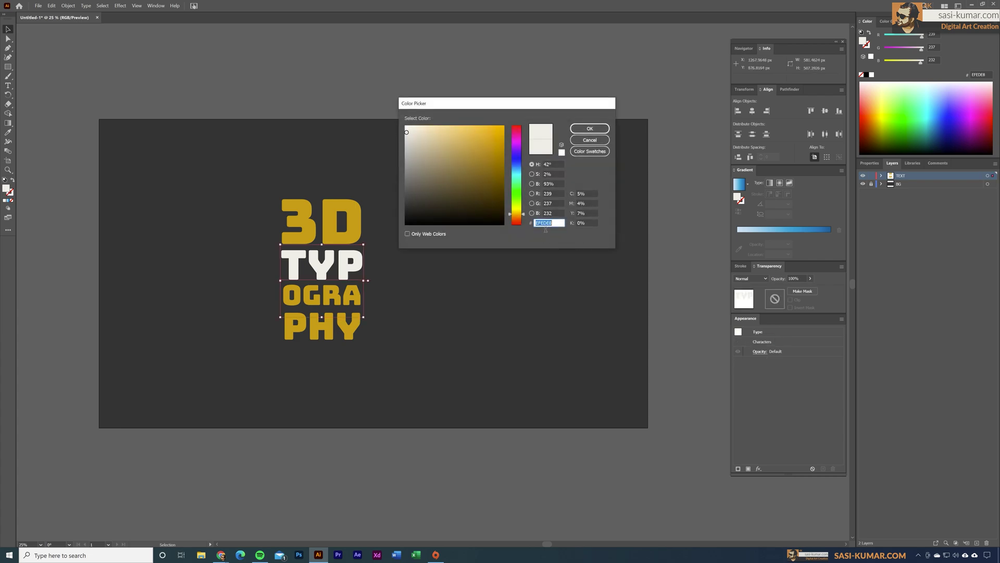
{"action": "left_click", "coordinate": [590, 128]}
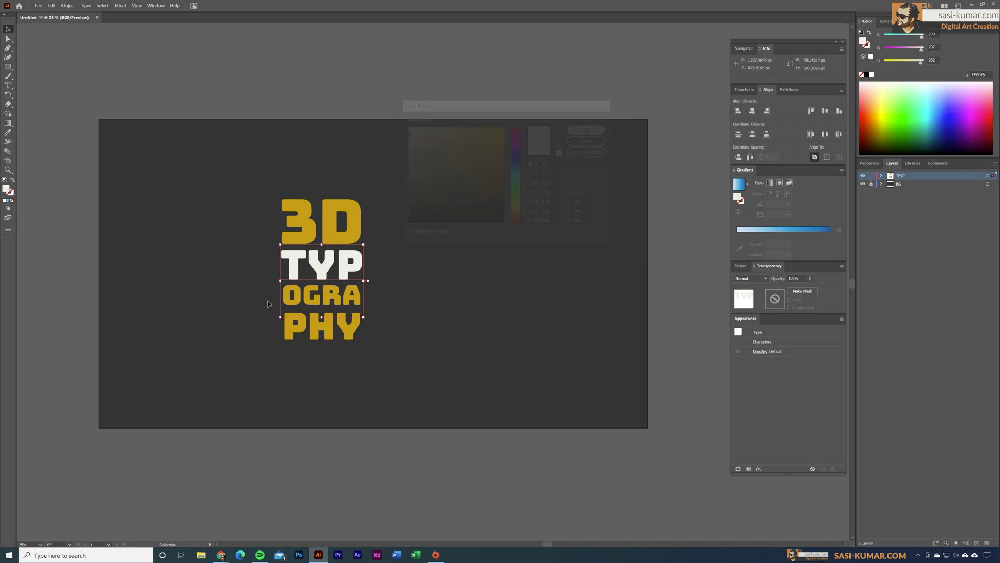
{"action": "left_click", "coordinate": [431, 301]}
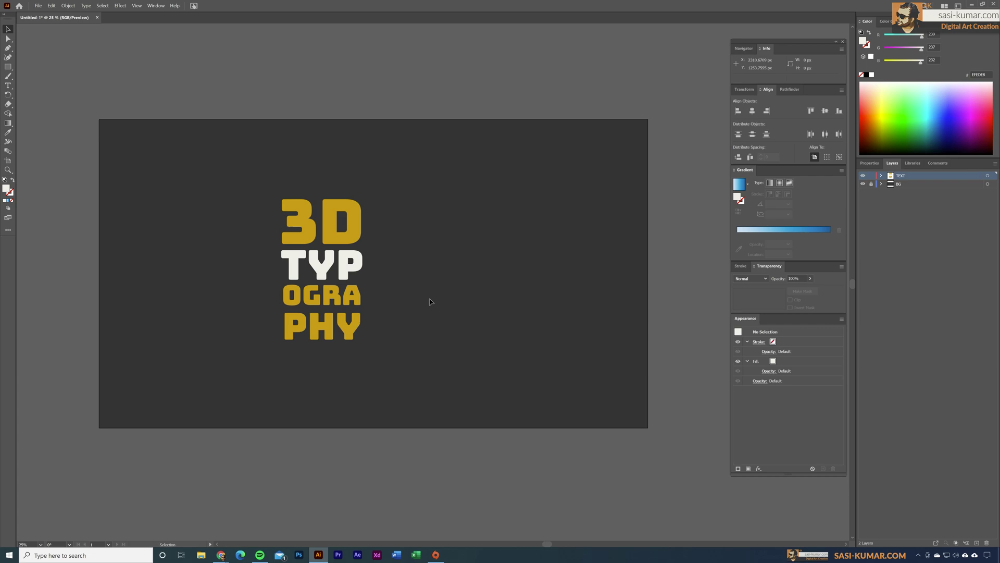
- Colour the RA letters of OGRA off-white EFEDE8
{"action": "double_click", "coordinate": [329, 301]}
{"action": "key", "text": "ctrl+a"}
{"action": "left_click", "coordinate": [342, 301]}
{"action": "left_click_drag", "start_coordinate": [321, 294], "coordinate": [364, 326]}
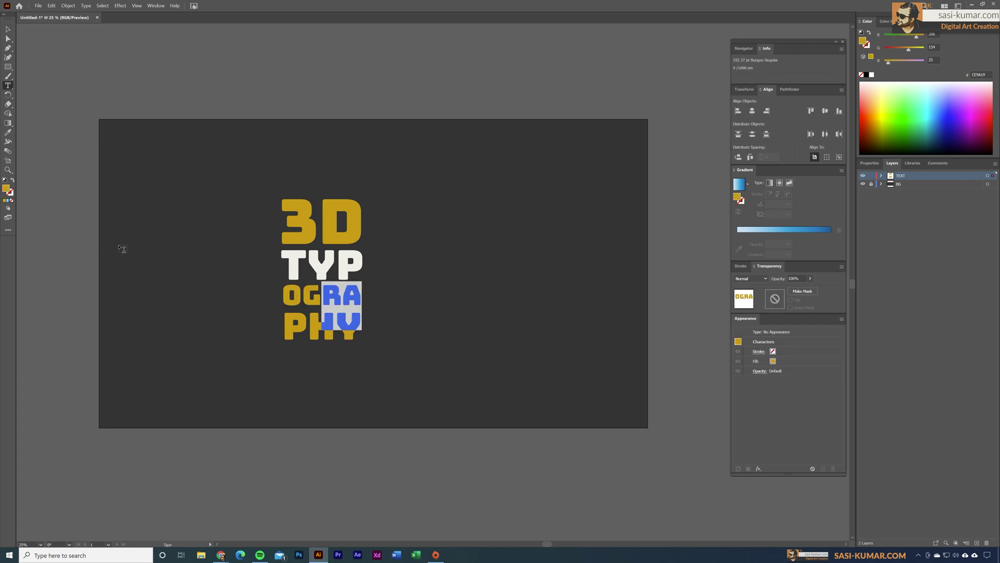
{"action": "double_click", "coordinate": [6, 188]}
{"action": "key", "text": "ctrl+v"}
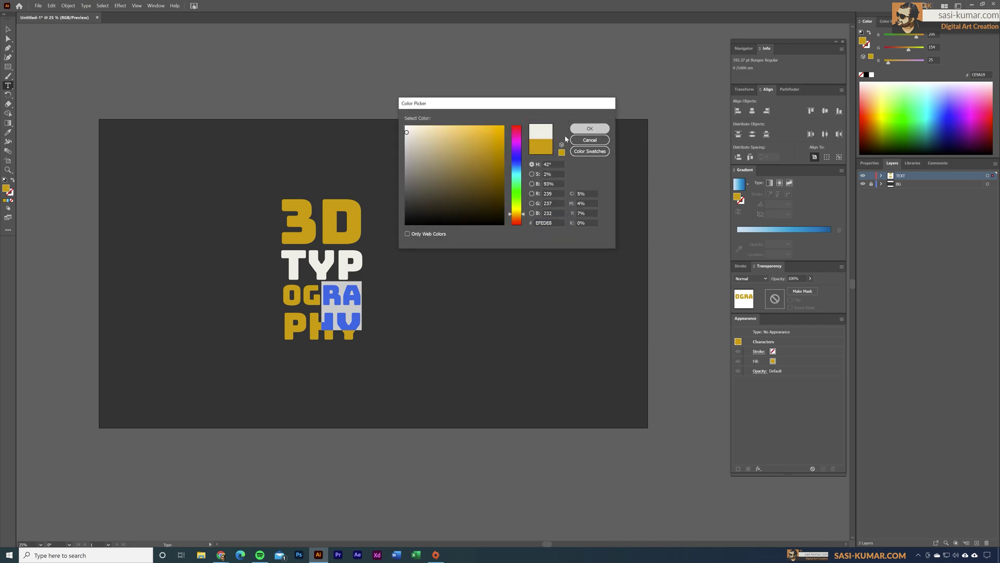
{"action": "left_click", "coordinate": [589, 128]}
- Colour the P of PHY EFEDE8 and nudge 3D down closer to TYP
{"action": "left_click_drag", "start_coordinate": [300, 322], "coordinate": [267, 322]}
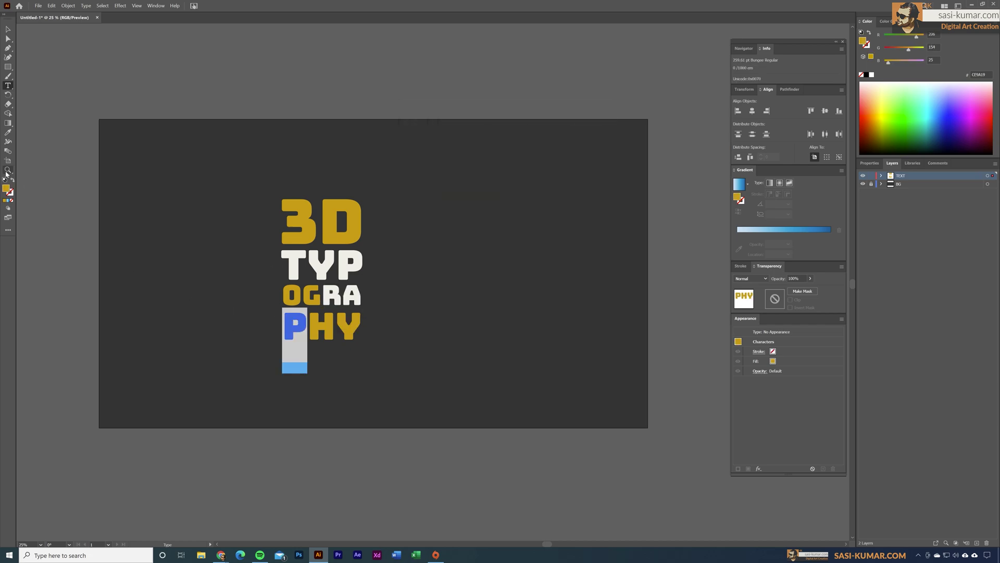
{"action": "double_click", "coordinate": [6, 188]}
{"action": "key", "text": "ctrl+v"}
{"action": "key", "text": "Return"}
{"action": "key", "text": "Escape"}
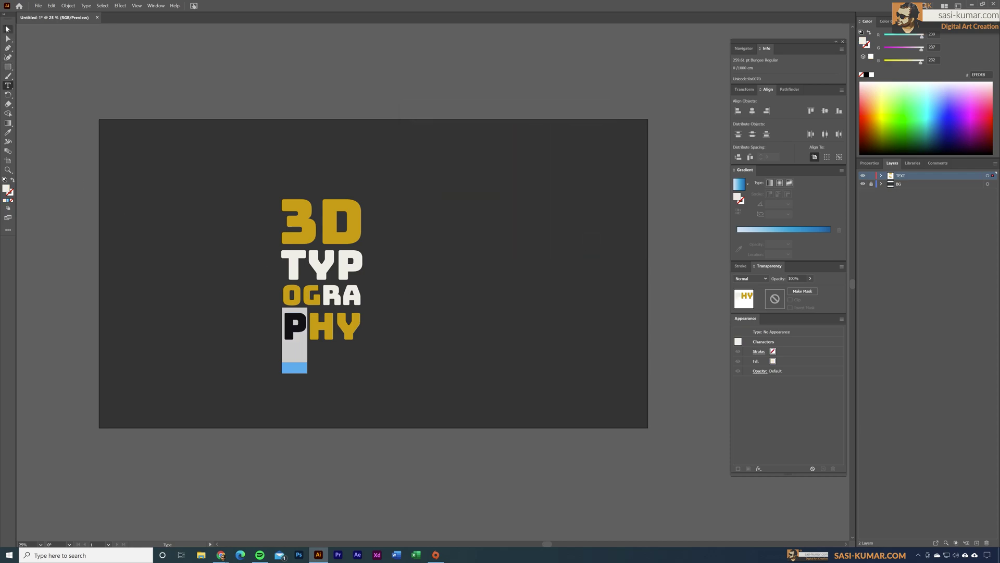
{"action": "left_click", "coordinate": [549, 189]}
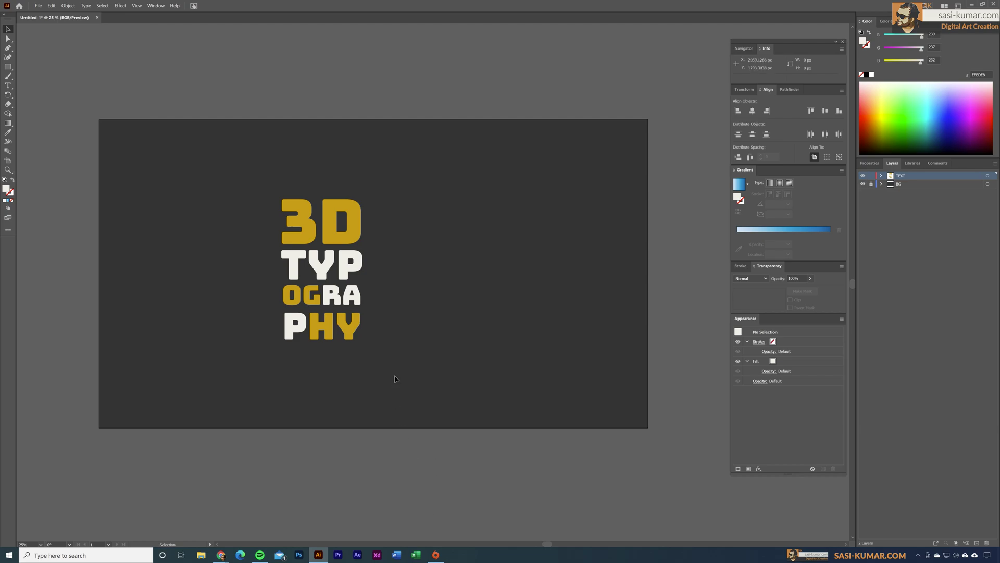
{"action": "left_click_drag", "start_coordinate": [324, 300], "coordinate": [331, 332]}
{"action": "left_click_drag", "start_coordinate": [342, 236], "coordinate": [341, 239]}
{"action": "left_click", "coordinate": [495, 358]}
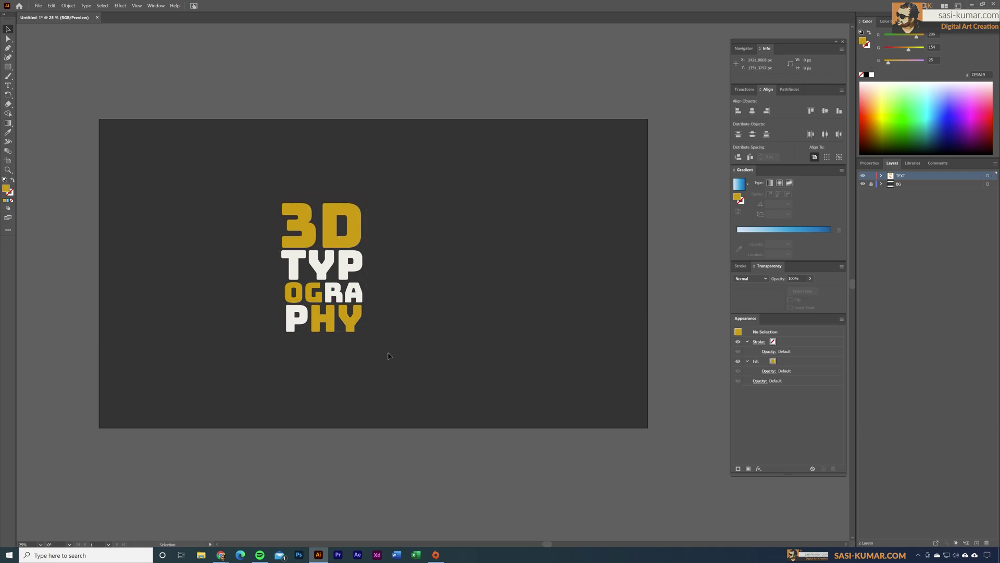
- Group the 3D TYPOGRAPHY lettering and place two duplicates side by side across the artboard
{"action": "left_click_drag", "start_coordinate": [422, 392], "coordinate": [190, 111]}
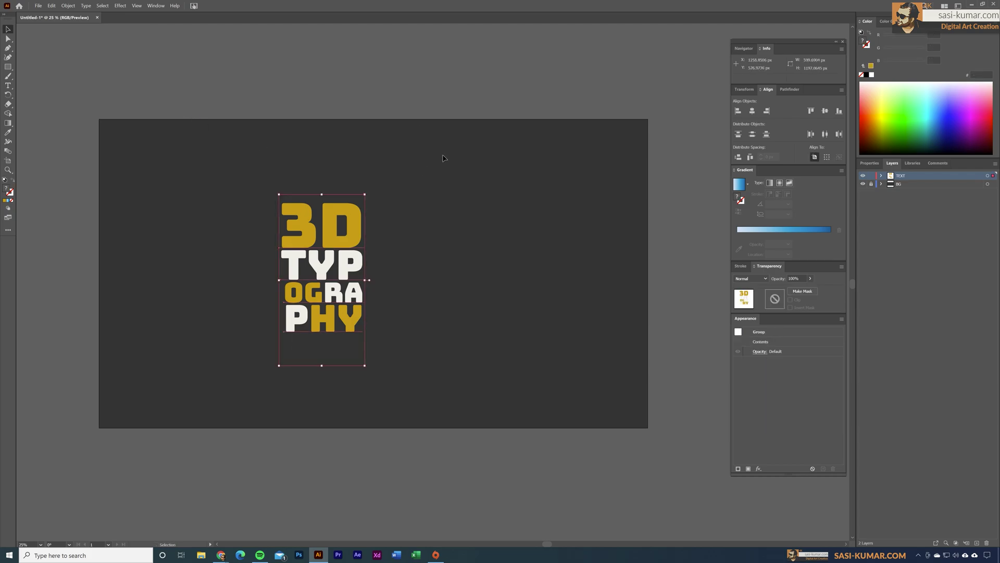
{"action": "left_click", "coordinate": [423, 171]}
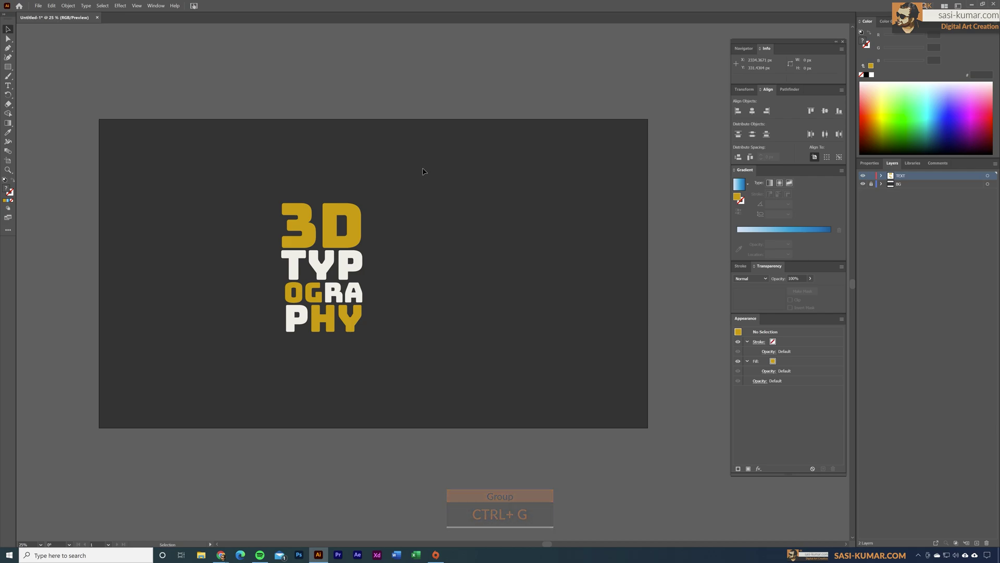
{"action": "key", "text": "x"}
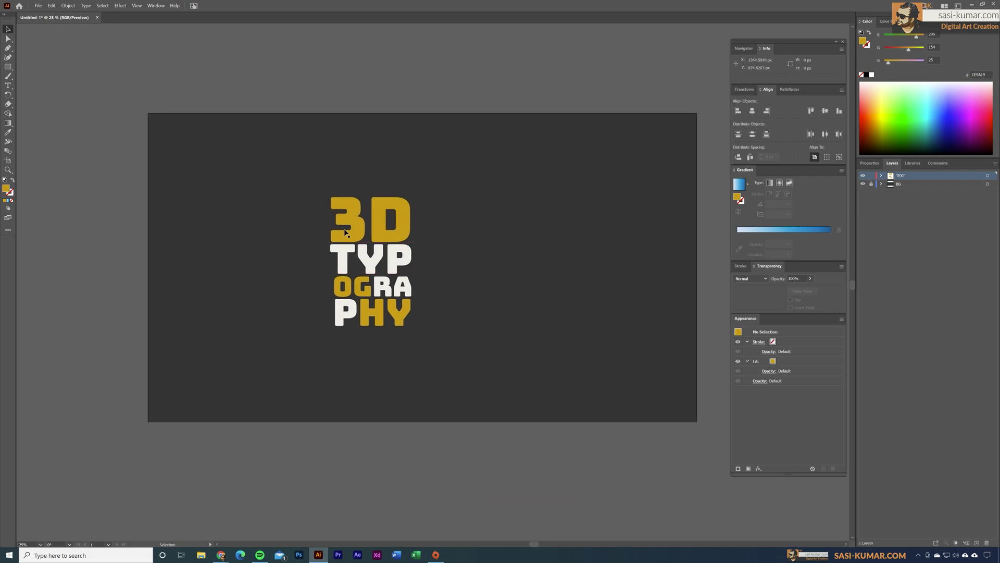
{"action": "left_click_drag", "start_coordinate": [384, 224], "coordinate": [479, 237]}
{"action": "left_click", "coordinate": [499, 311]}
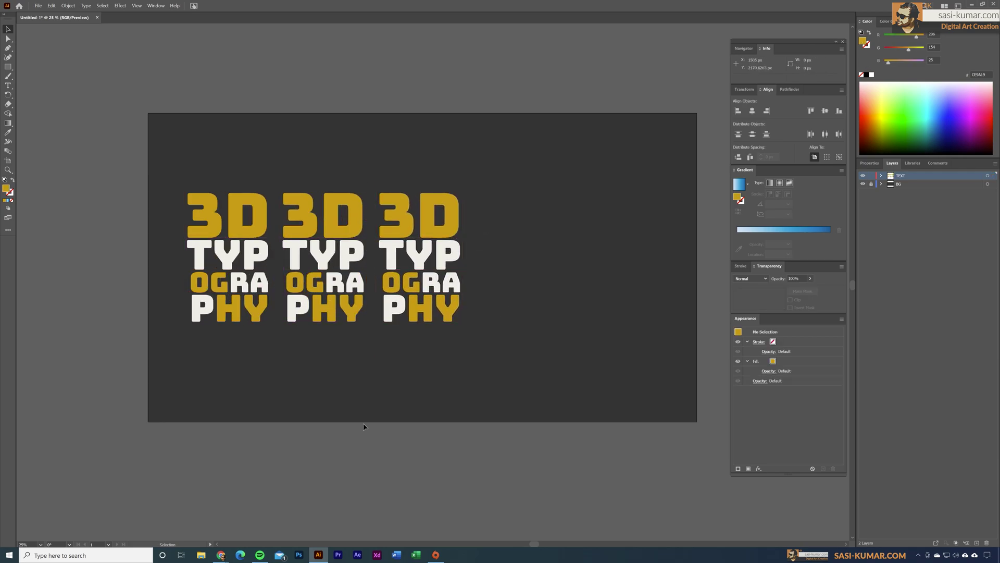
{"action": "left_click", "coordinate": [229, 227]}
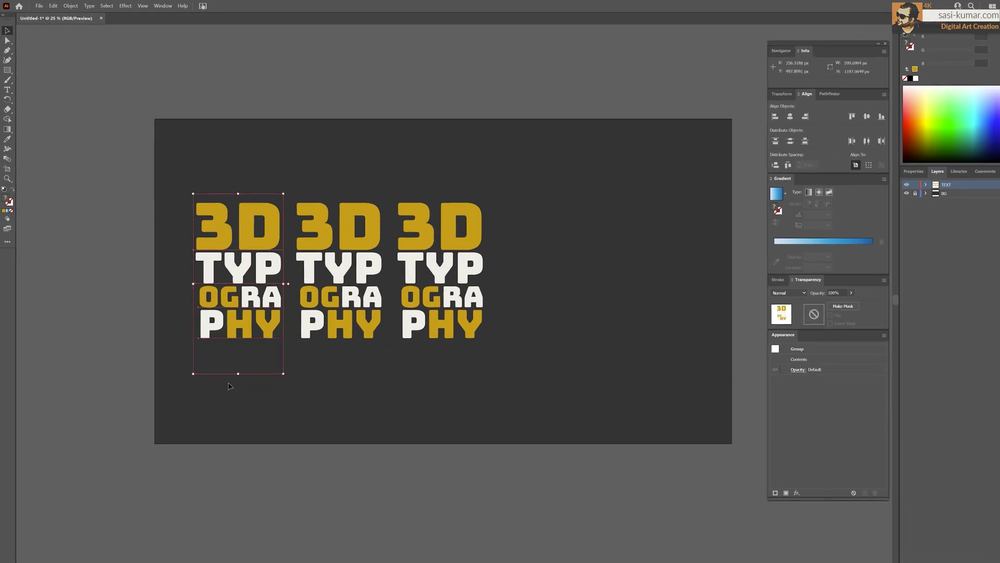
- Apply a 3D Rotate effect with the Isometric Left preset to the left text block
{"action": "left_click", "coordinate": [119, 6]}
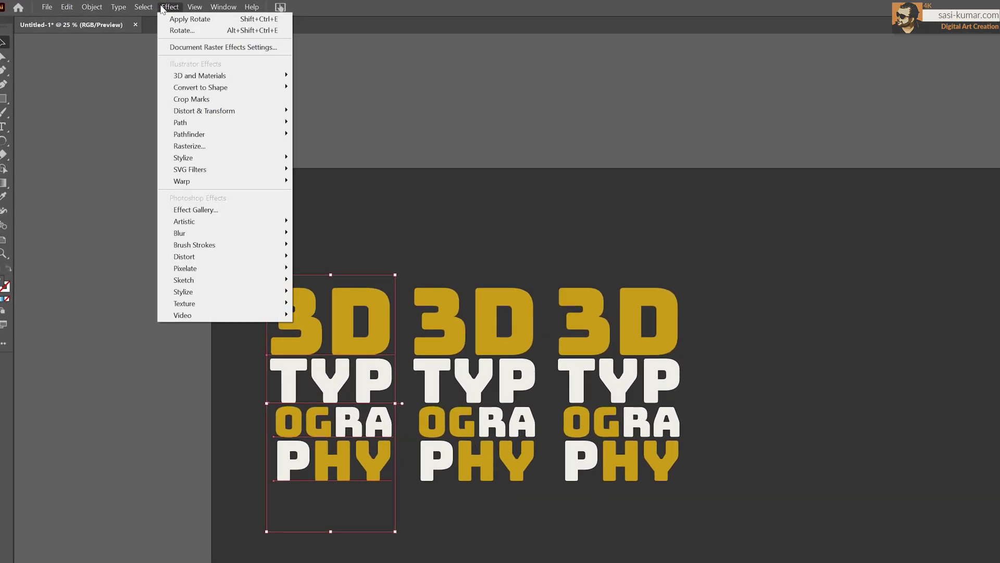
{"action": "mouse_move", "coordinate": [251, 79]}
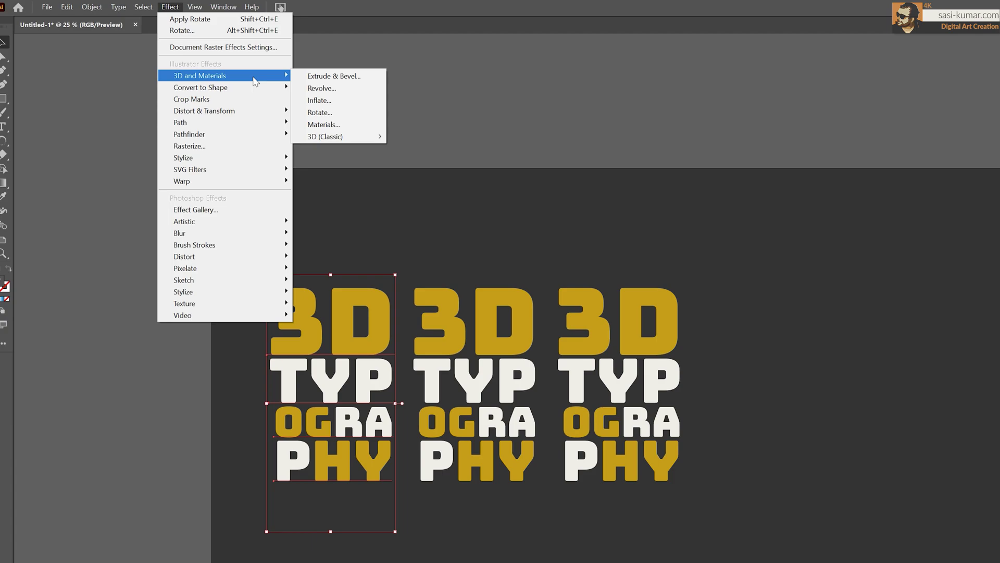
{"action": "left_click", "coordinate": [320, 112]}
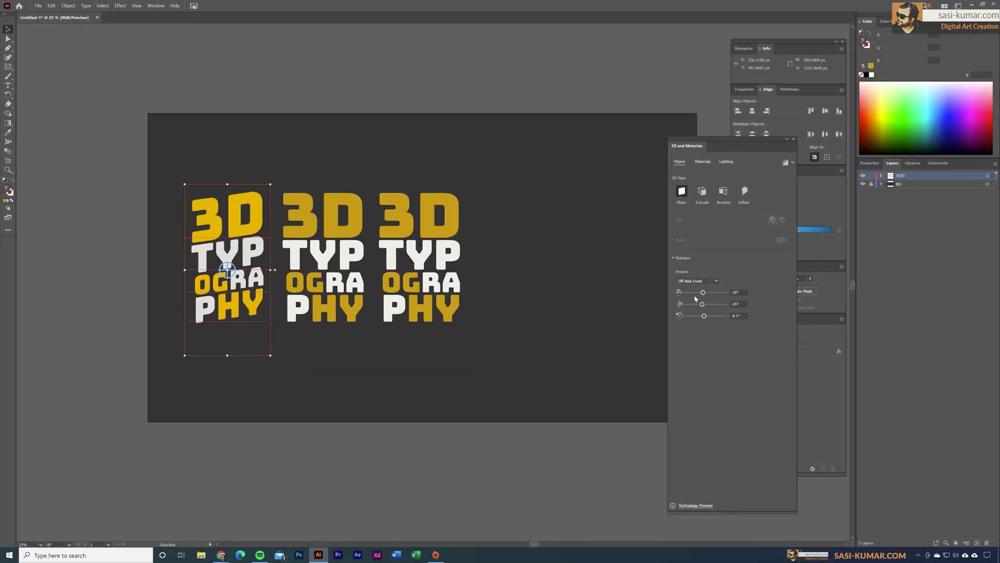
{"action": "left_click", "coordinate": [716, 280]}
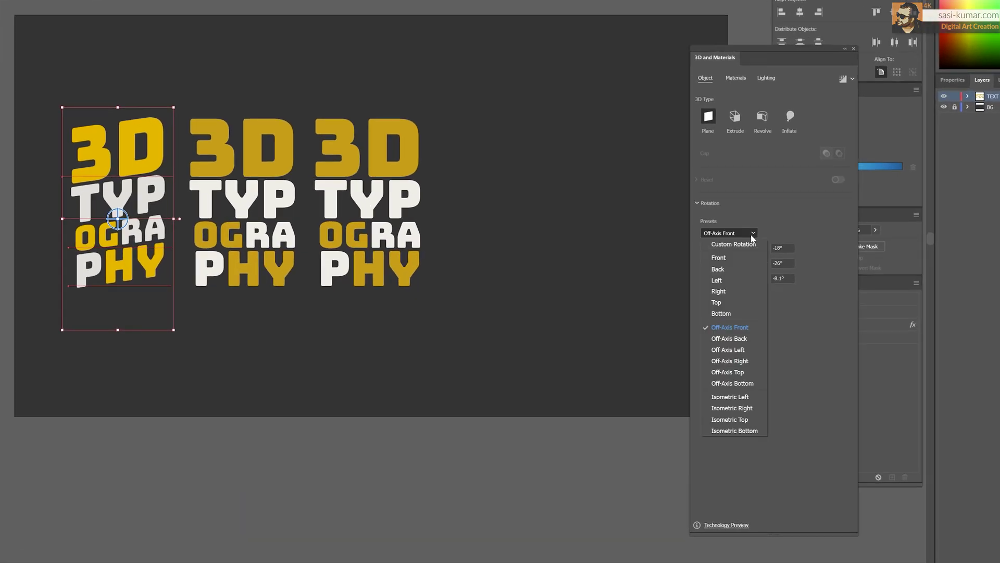
{"action": "left_click", "coordinate": [754, 397]}
{"action": "left_click", "coordinate": [276, 187]}
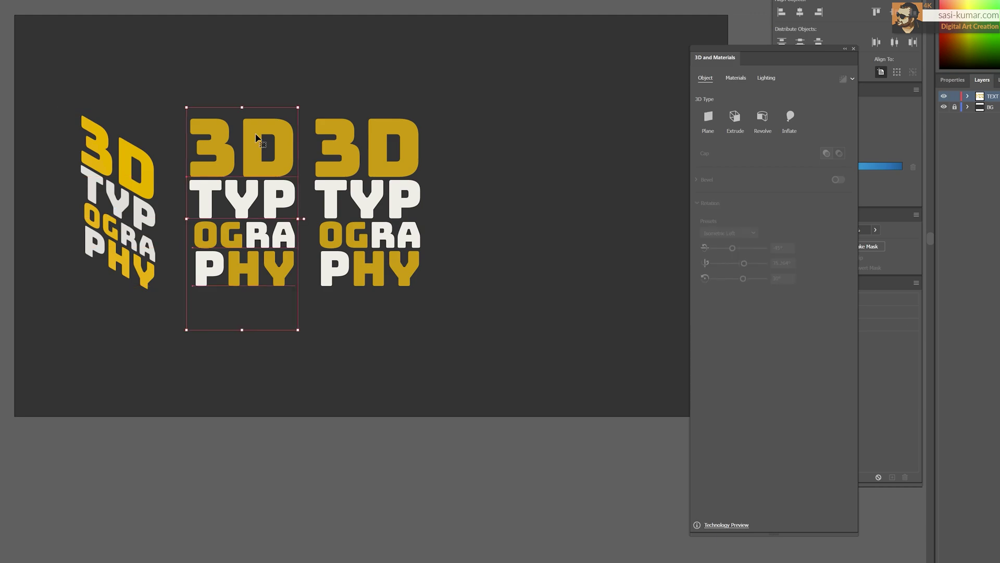
{"action": "left_click", "coordinate": [0, 0]}
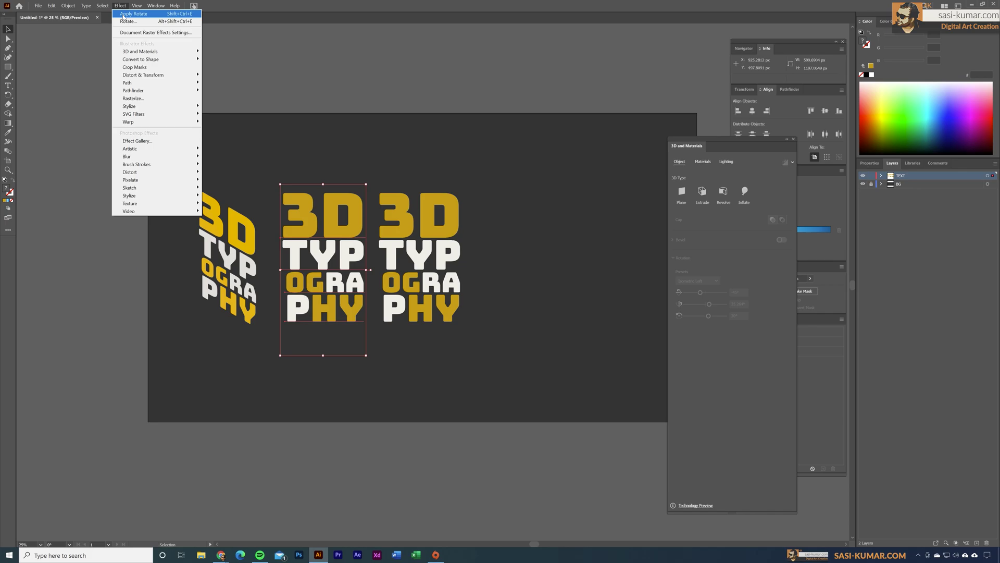
- Reapply the 3D rotation to the middle text block with the Isometric Right preset
{"action": "left_click", "coordinate": [123, 14]}
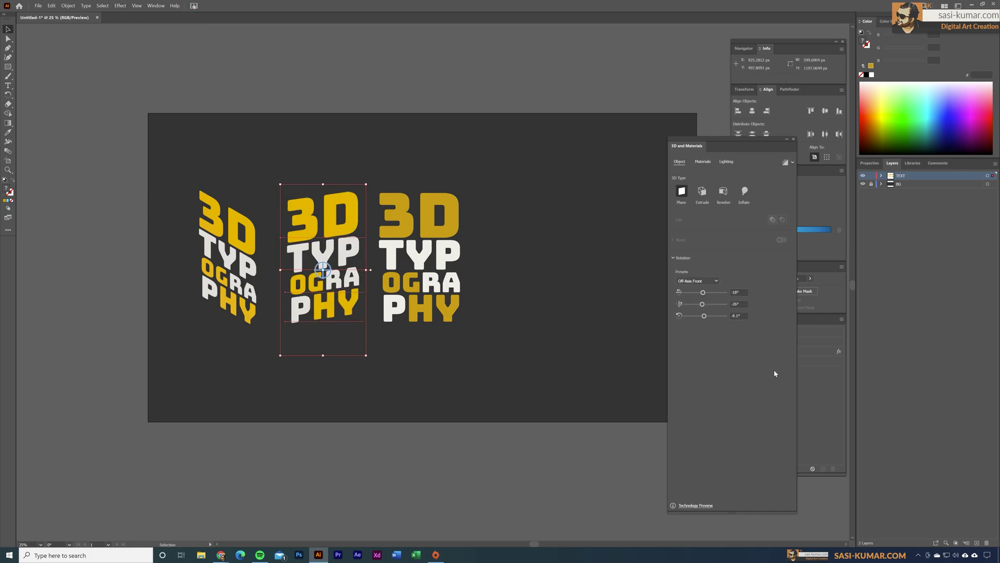
{"action": "left_click", "coordinate": [716, 281]}
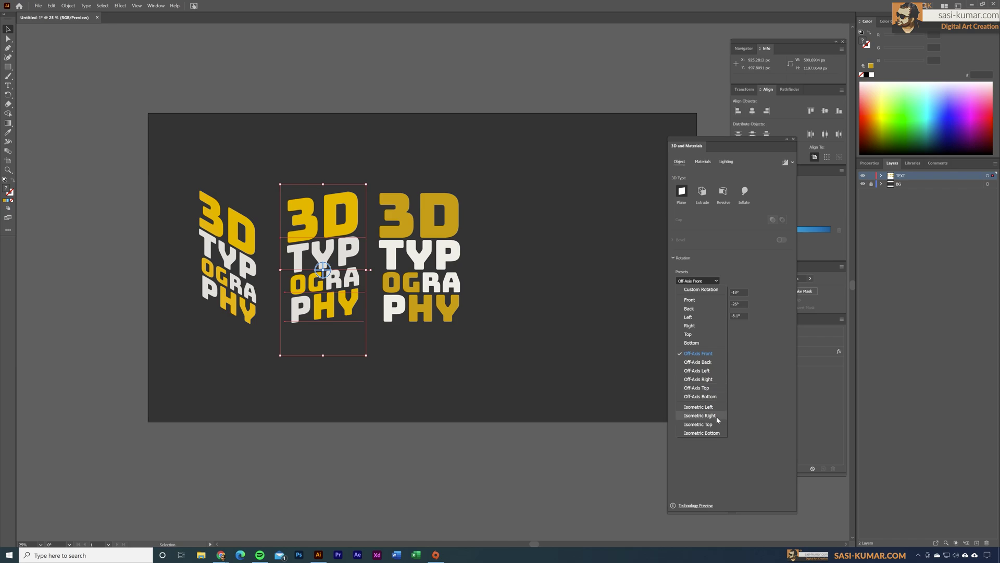
{"action": "left_click", "coordinate": [700, 415]}
{"action": "left_click", "coordinate": [523, 349]}
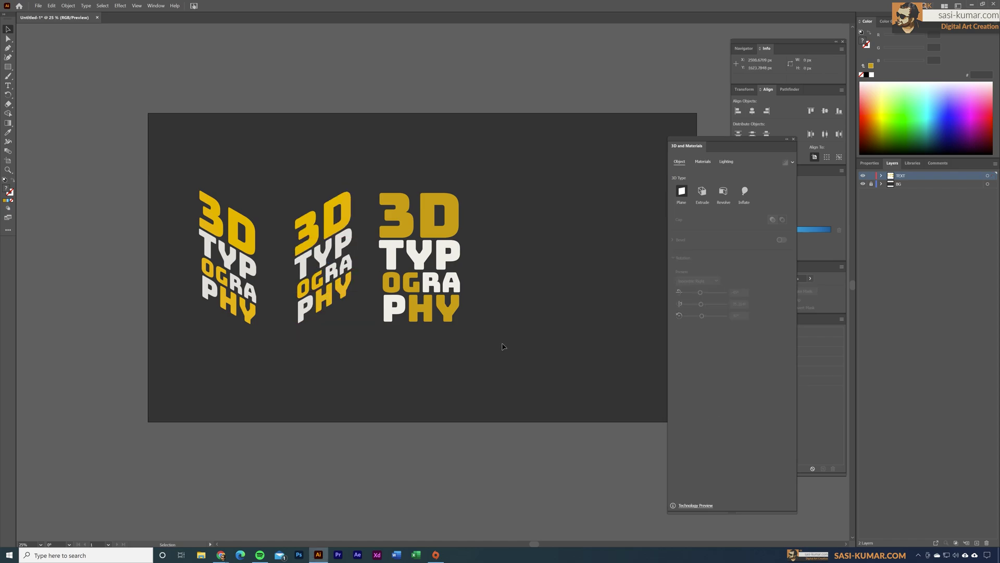
- Rotate the right-hand text block with the Isometric Top preset
{"action": "left_click", "coordinate": [452, 302]}
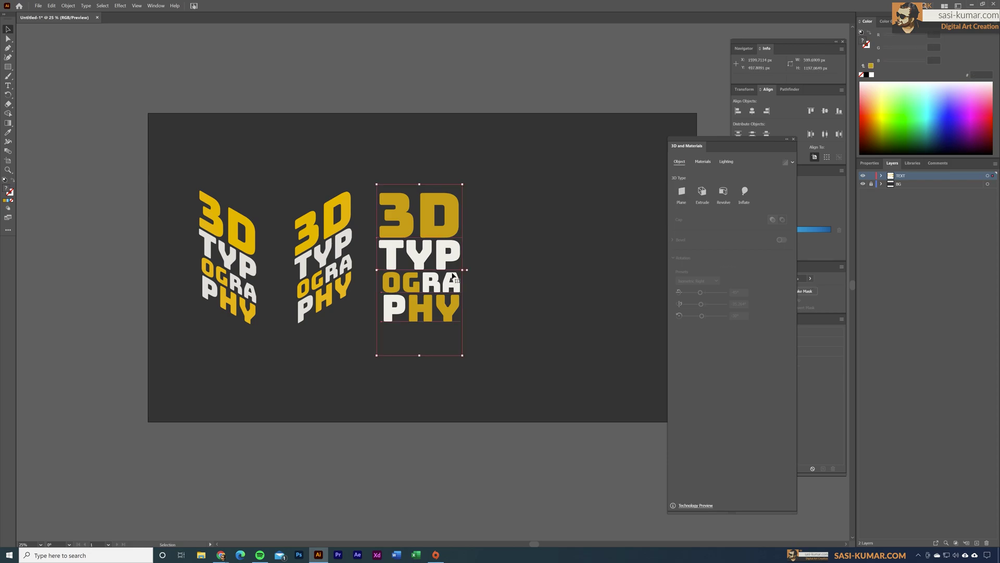
{"action": "left_click", "coordinate": [121, 6]}
{"action": "left_click", "coordinate": [125, 14]}
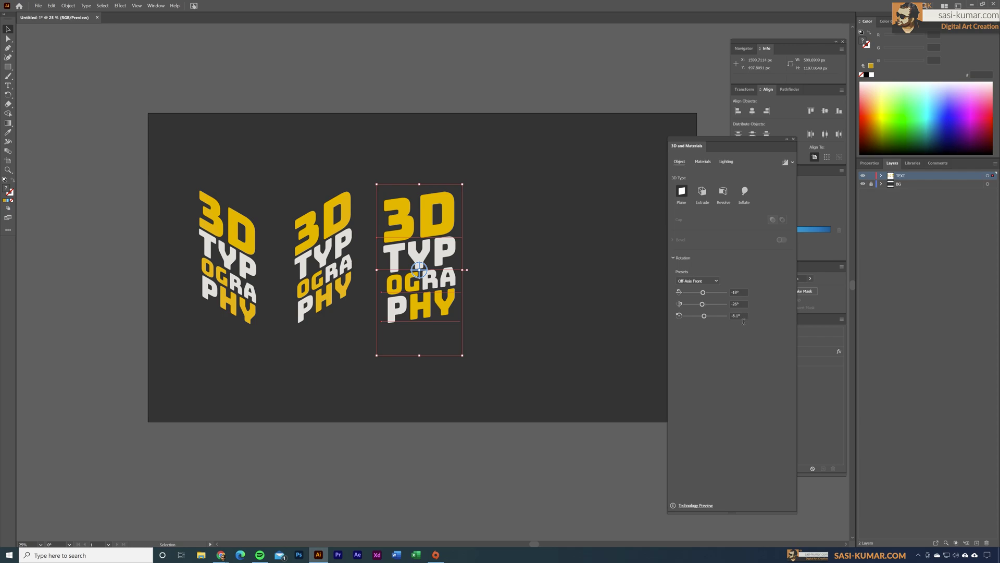
{"action": "left_click", "coordinate": [717, 281]}
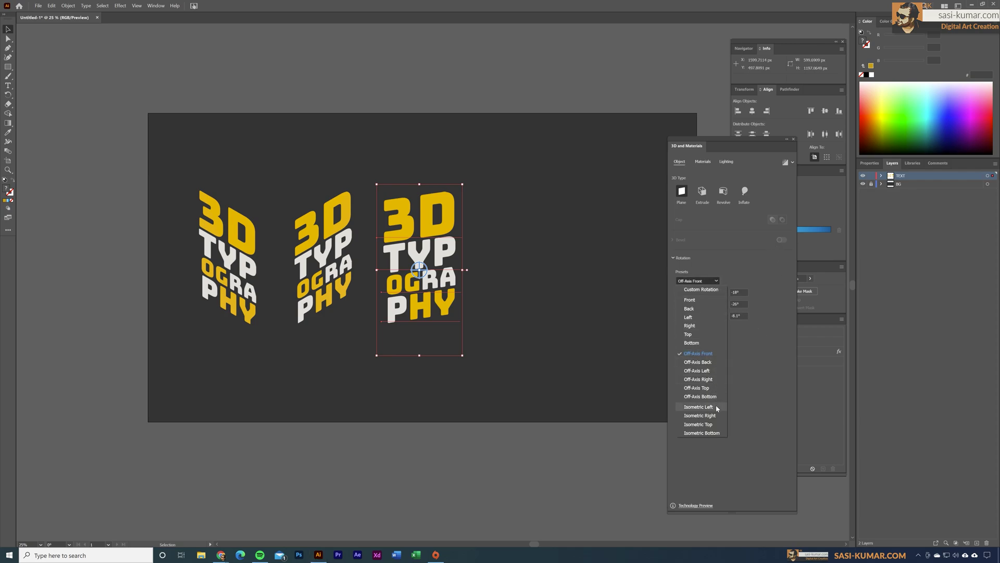
{"action": "left_click", "coordinate": [715, 422]}
{"action": "left_click", "coordinate": [580, 143]}
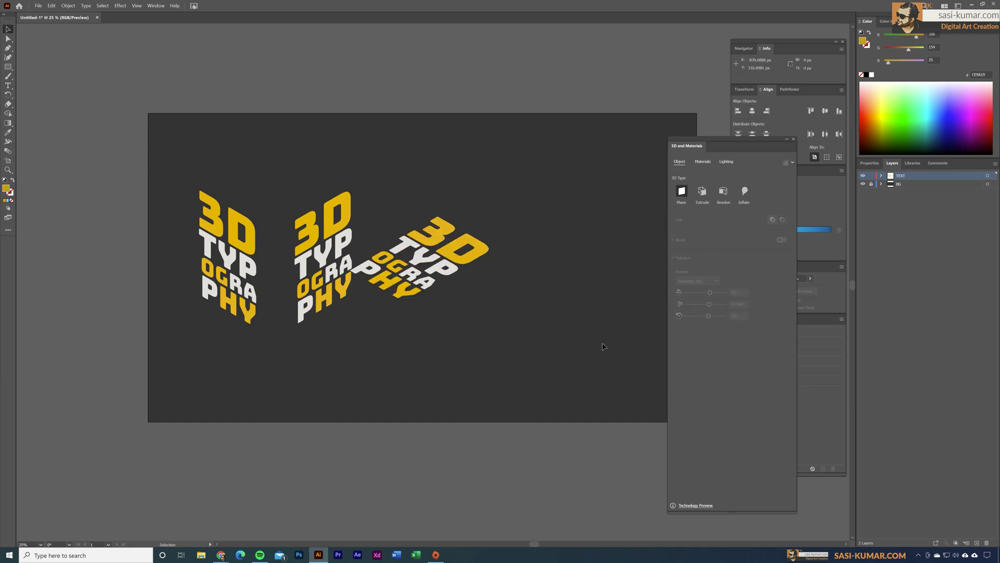
{"action": "left_click", "coordinate": [427, 274]}
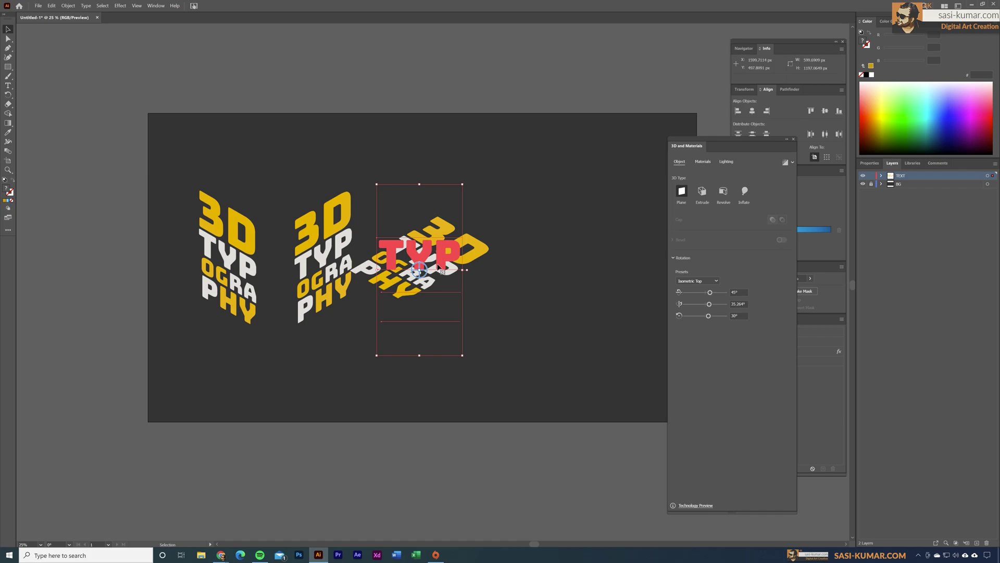
- Drag the Isometric Top text onto the cube's top and butt the right face against the left face
{"action": "left_click_drag", "start_coordinate": [439, 267], "coordinate": [293, 181]}
{"action": "left_click", "coordinate": [324, 308]}
{"action": "left_click_drag", "start_coordinate": [345, 255], "coordinate": [315, 257]}
{"action": "left_click", "coordinate": [464, 259]}
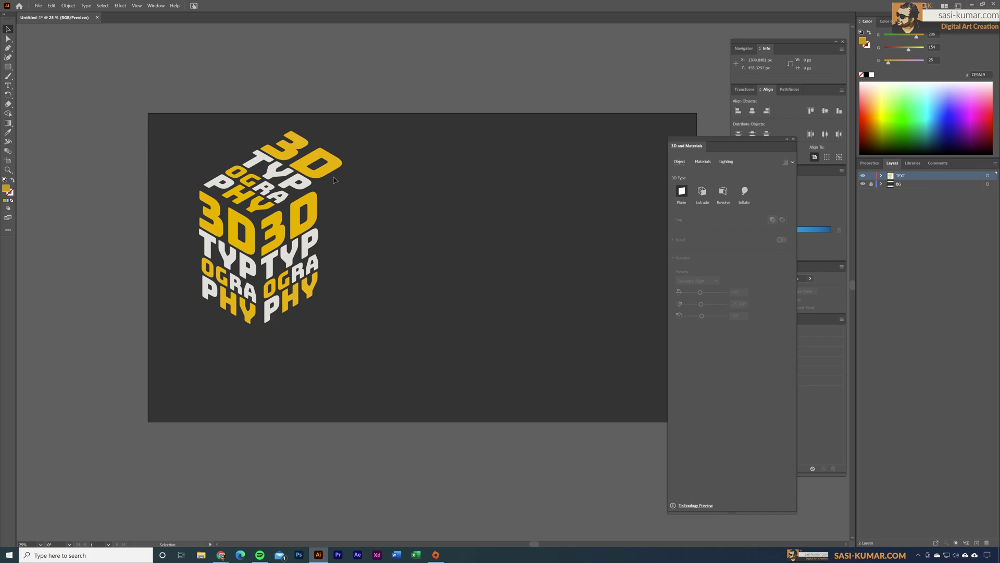
{"action": "left_click", "coordinate": [306, 155]}
{"action": "double_click", "coordinate": [305, 155]}
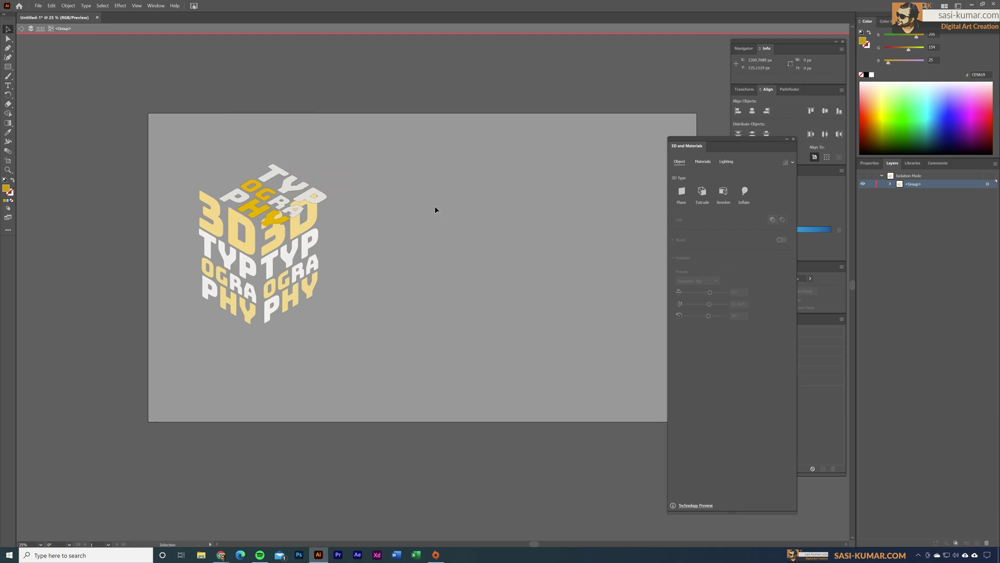
- Shift the top face letters up-left, move the cube right and scale it up proportionally
{"action": "double_click", "coordinate": [461, 198]}
{"action": "left_click_drag", "start_coordinate": [295, 198], "coordinate": [281, 188]}
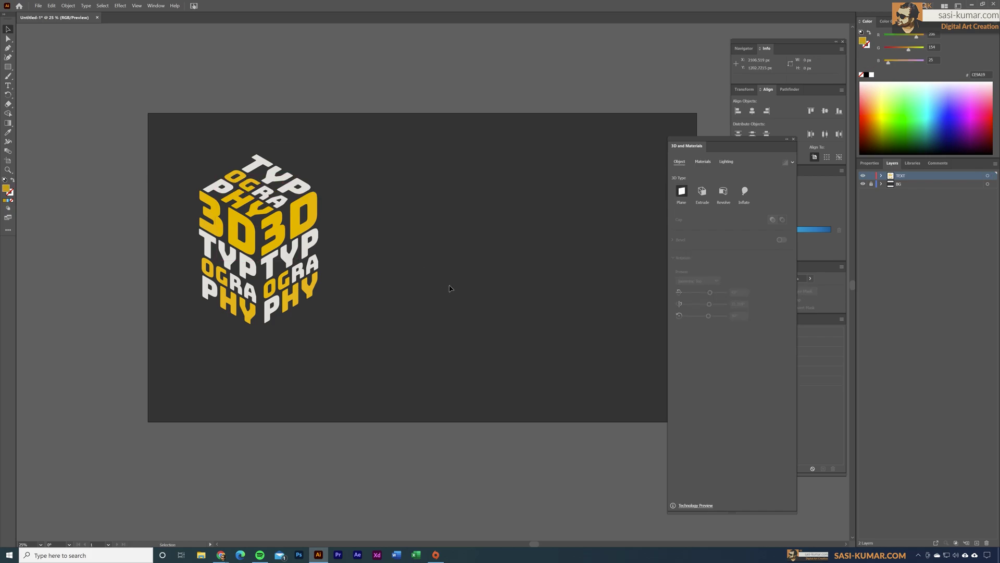
{"action": "left_click_drag", "start_coordinate": [271, 224], "coordinate": [352, 237]}
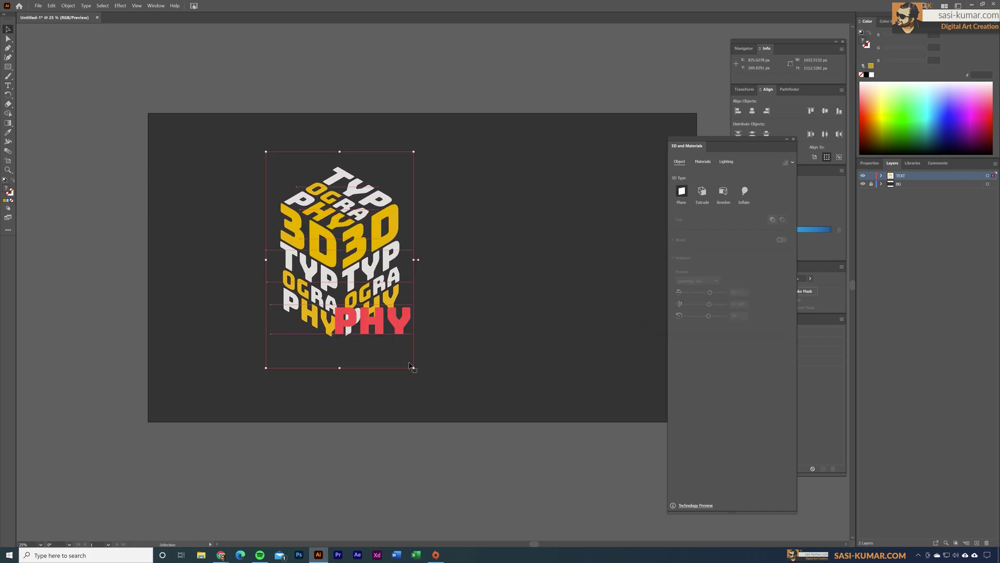
{"action": "left_click_drag", "start_coordinate": [414, 368], "coordinate": [439, 405]}
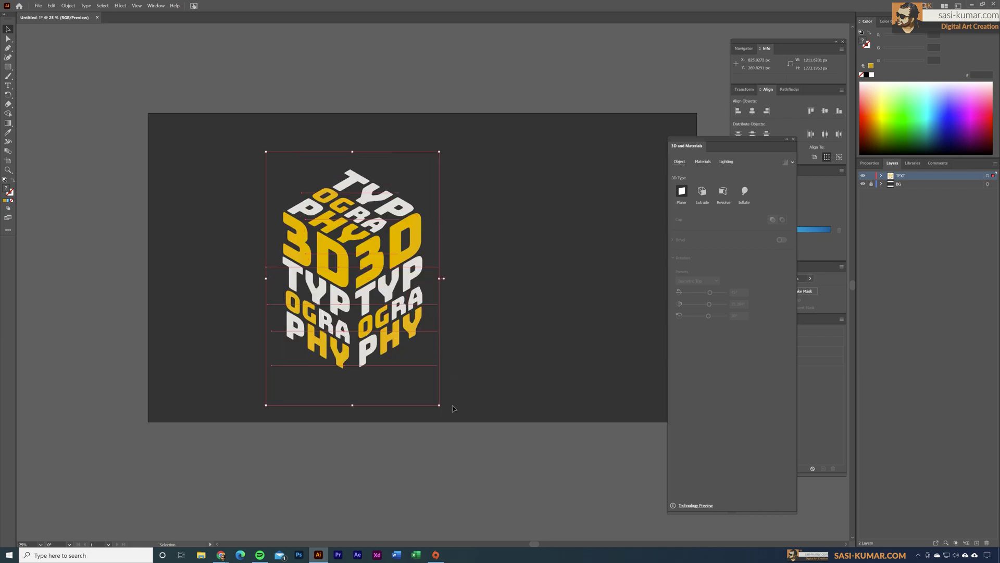
{"action": "left_click_drag", "start_coordinate": [343, 231], "coordinate": [324, 227]}
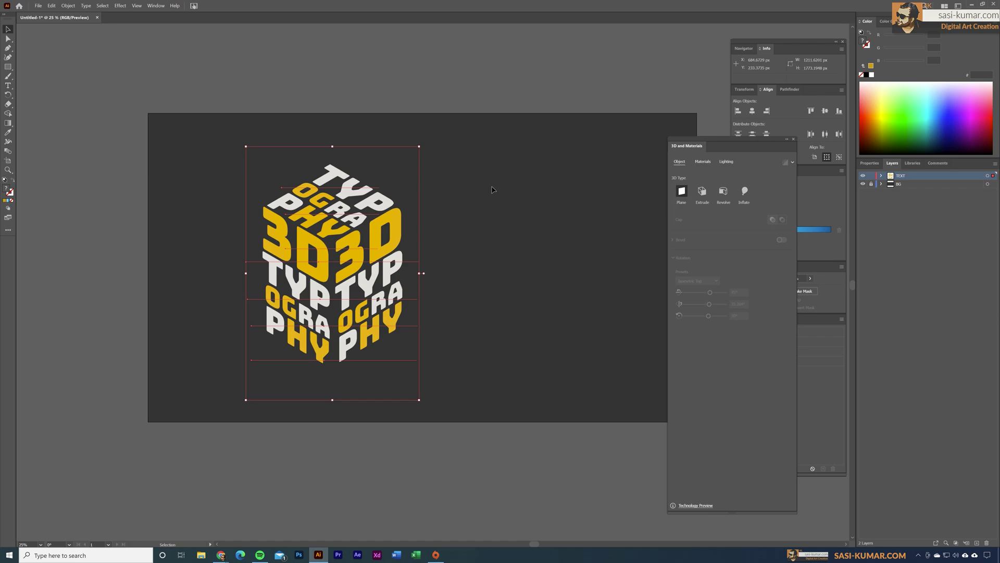
- Extrude the top face's OGRA letters into 3D with a depth of 200
{"action": "left_click", "coordinate": [492, 189]}
{"action": "left_click", "coordinate": [312, 201]}
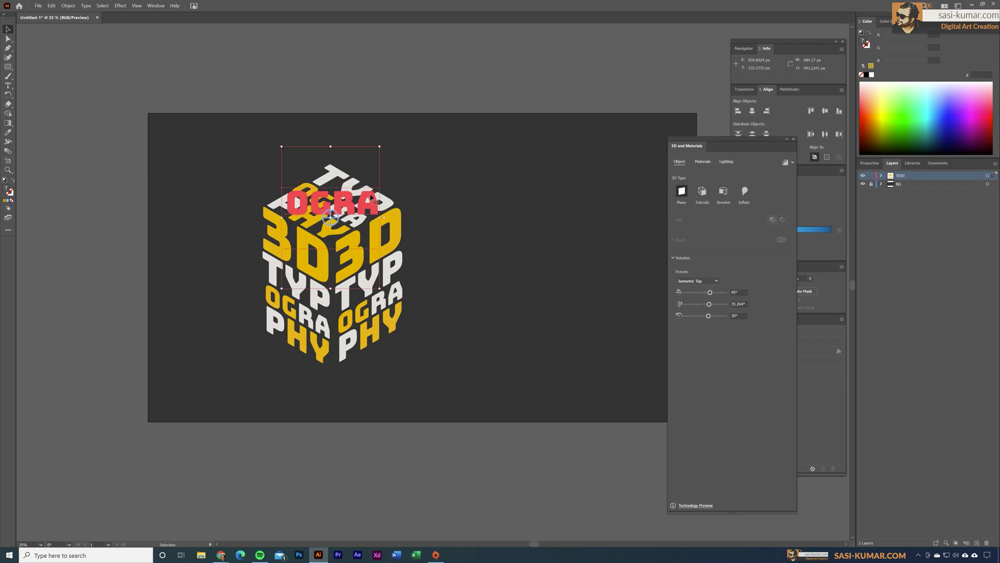
{"action": "left_click", "coordinate": [701, 191]}
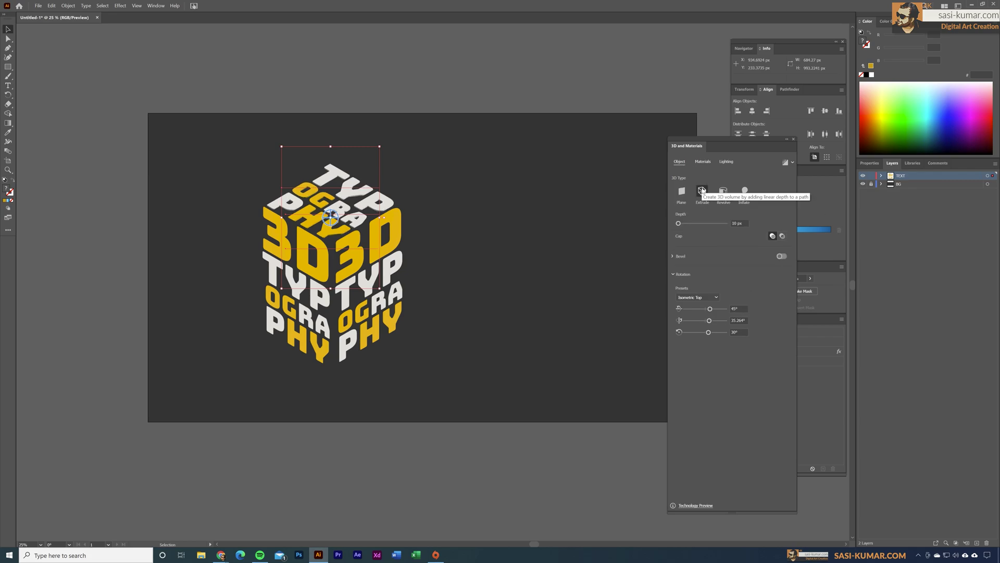
{"action": "left_click", "coordinate": [735, 224]}
{"action": "type", "text": "200"}
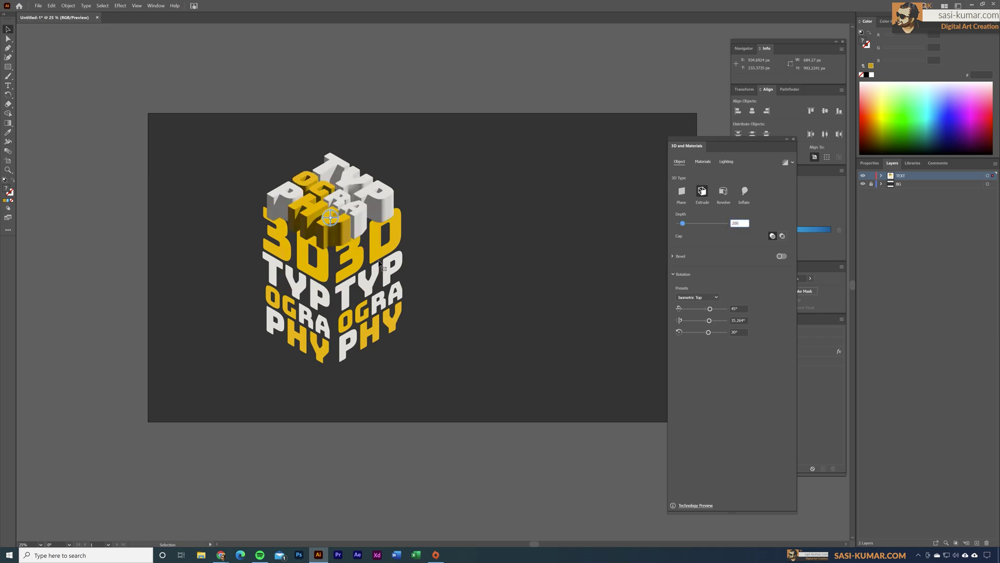
{"action": "key", "text": "Return"}
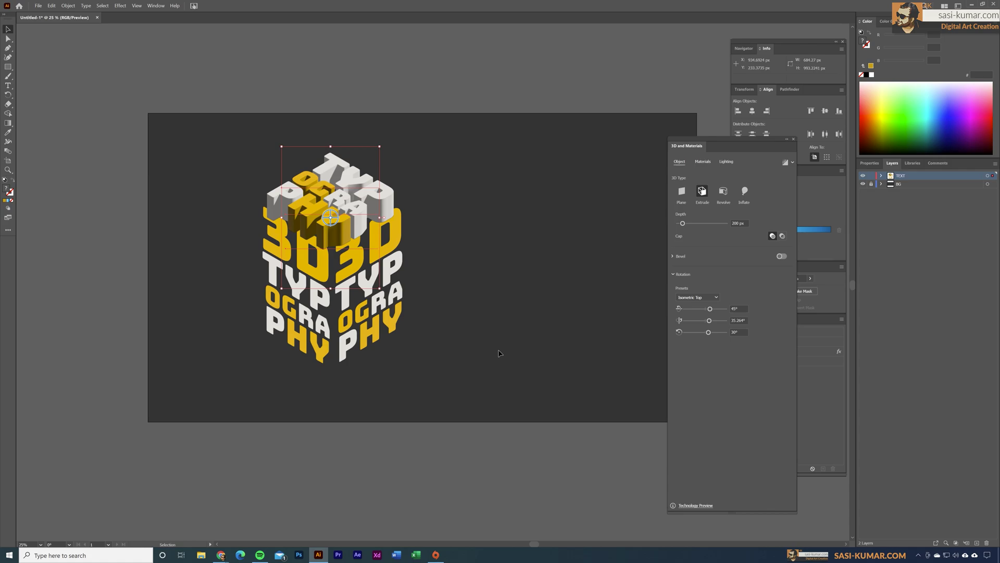
- Extrude the right face's PHY letters and increase their extrusion depth
{"action": "left_click", "coordinate": [371, 343]}
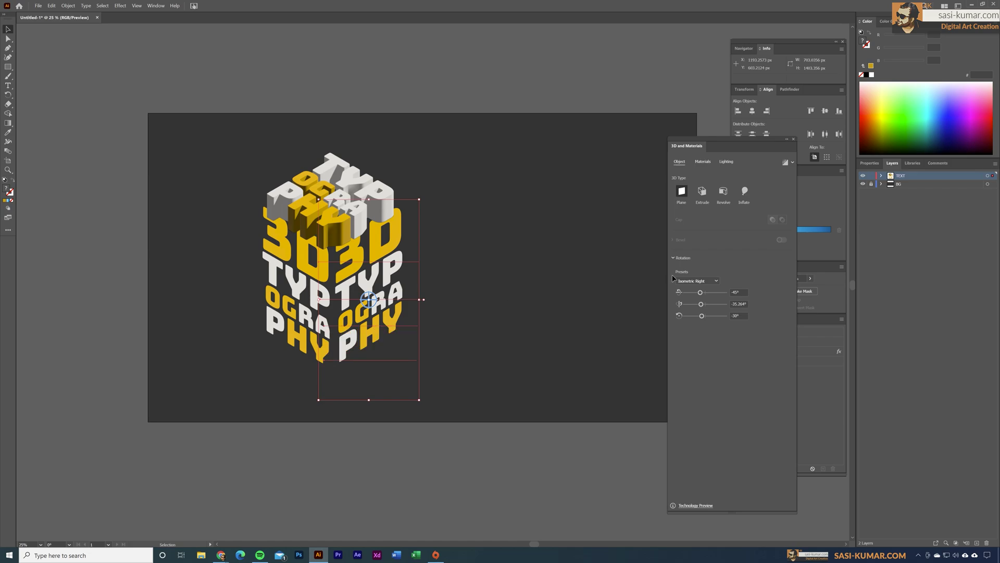
{"action": "left_click", "coordinate": [702, 191]}
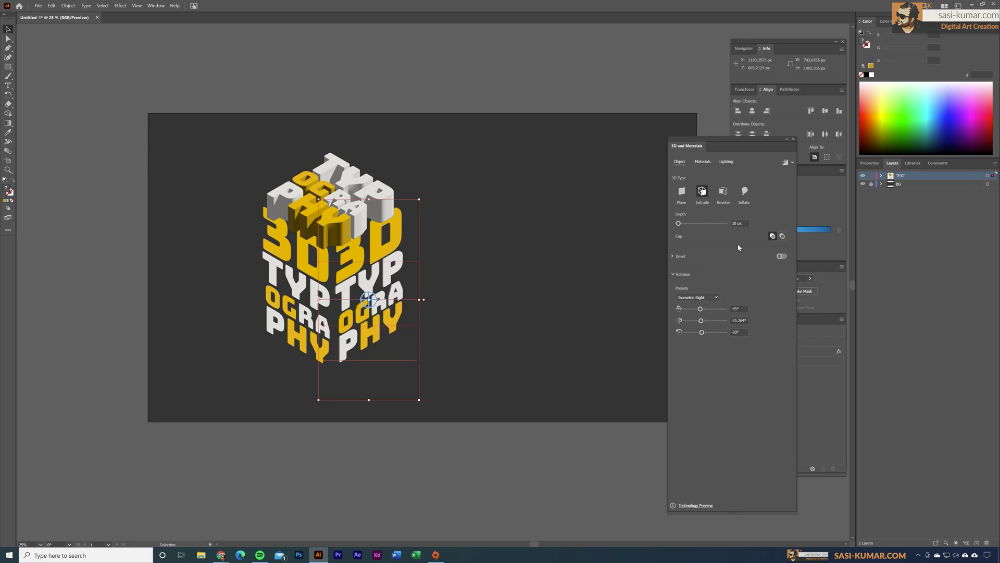
{"action": "left_click", "coordinate": [743, 224]}
{"action": "left_click", "coordinate": [725, 225]}
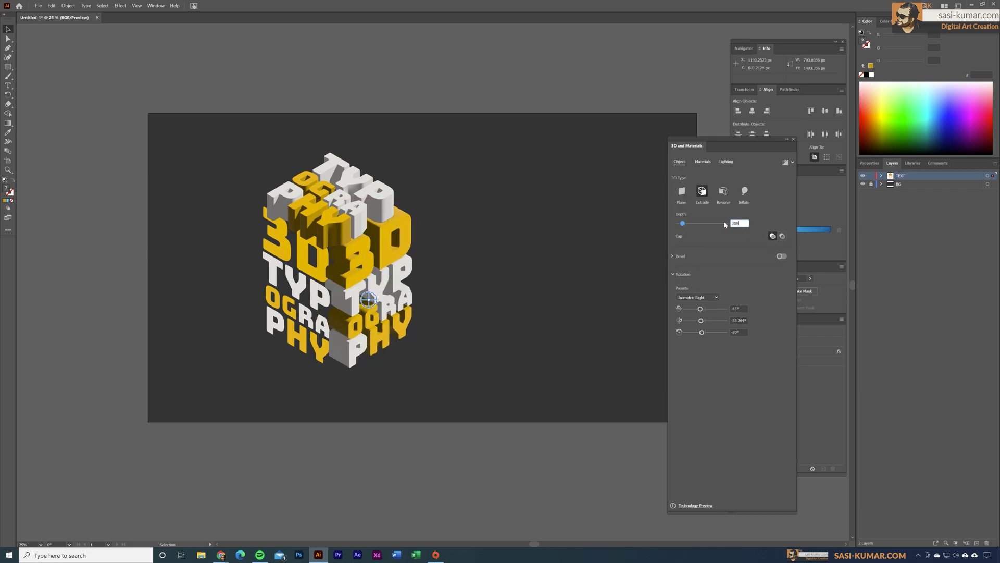
- Extrude the left face letters 200 deep and shift the side and top letter groups
{"action": "left_click", "coordinate": [284, 271]}
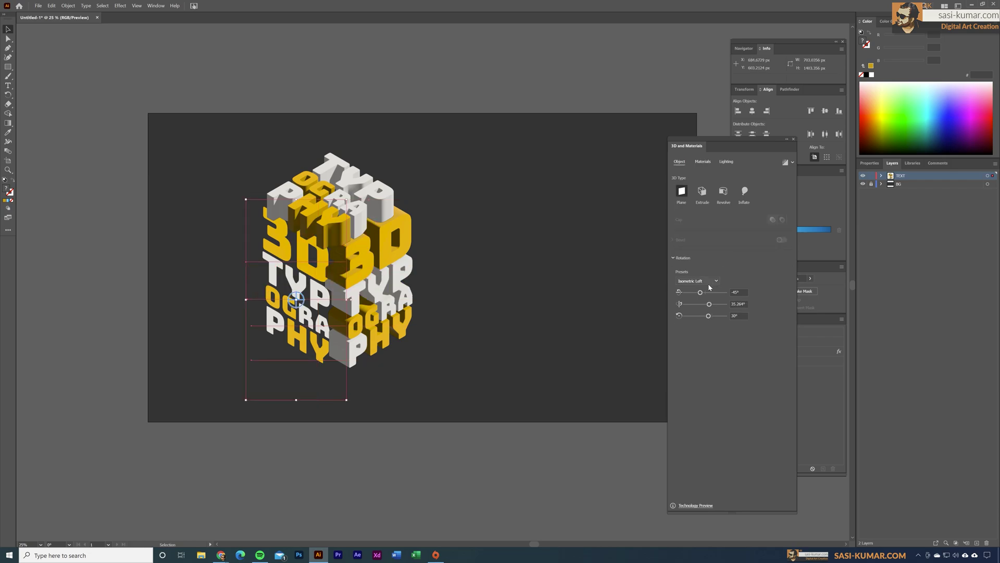
{"action": "left_click", "coordinate": [702, 192]}
{"action": "left_click", "coordinate": [745, 225]}
{"action": "type", "text": "200"}
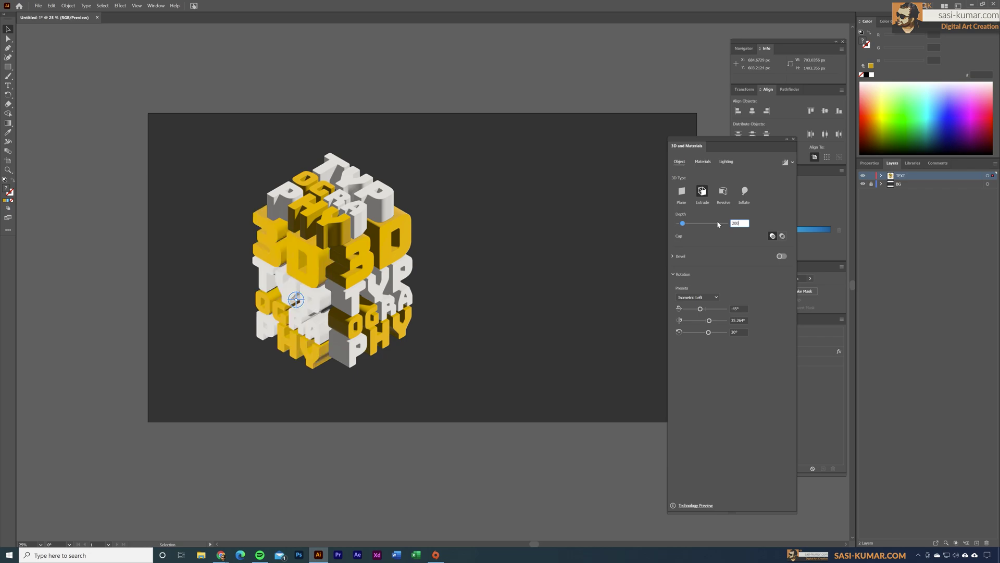
{"action": "mouse_move", "coordinate": [372, 293]}
{"action": "left_mouse_down"}
{"action": "mouse_move", "coordinate": [384, 302]}
{"action": "mouse_move", "coordinate": [370, 289]}
{"action": "left_mouse_up"}
{"action": "left_click_drag", "start_coordinate": [324, 202], "coordinate": [320, 198]}
- Nudge the TYP, OGRA and PHY letter groups so they sit flush in the cube
{"action": "key", "text": "shift+Up"}
{"action": "key", "text": "shift+Up"}
{"action": "key", "text": "shift+Up"}
{"action": "key", "text": "shift+Up"}
{"action": "left_click_drag", "start_coordinate": [383, 266], "coordinate": [375, 270]}
{"action": "left_click", "coordinate": [375, 200]}
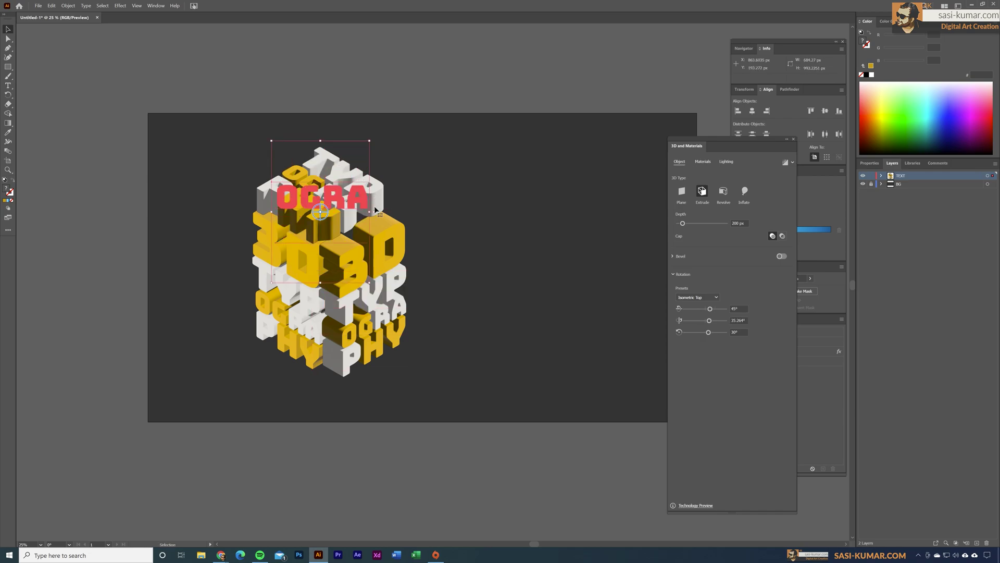
{"action": "left_click_drag", "start_coordinate": [398, 193], "coordinate": [401, 133], "text": "shift"}
{"action": "left_click_drag", "start_coordinate": [367, 175], "coordinate": [392, 187]}
{"action": "left_click_drag", "start_coordinate": [399, 333], "coordinate": [404, 328]}
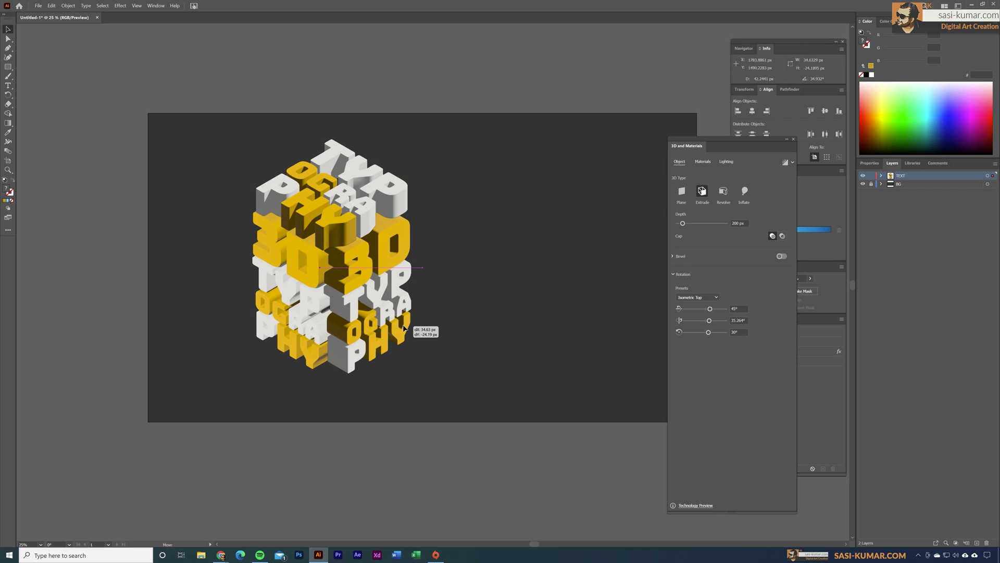
{"action": "left_click_drag", "start_coordinate": [404, 328], "coordinate": [405, 327]}
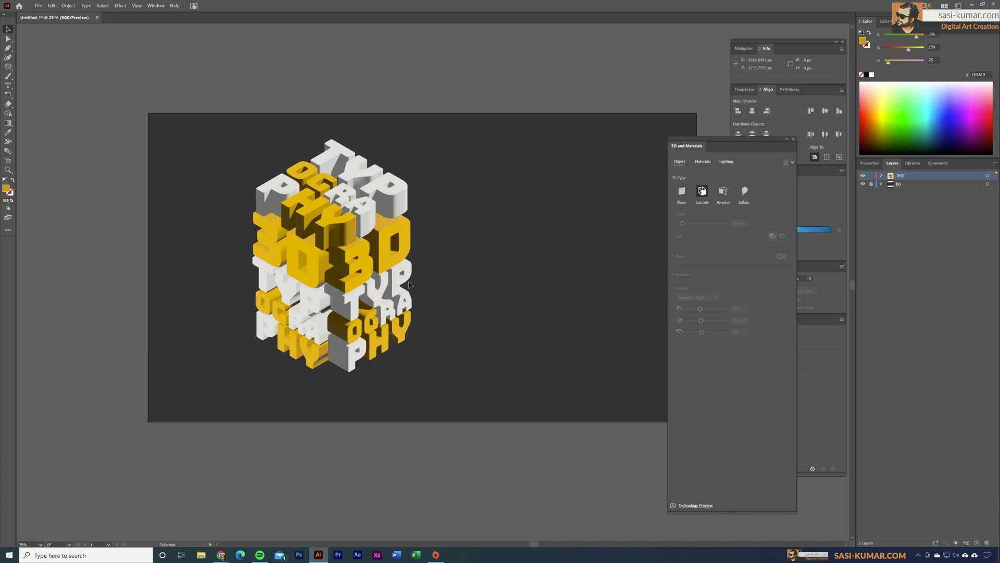
- Give the TYP block's material Roughness 1 and a partly metallic finish, previewed with ray-traced rendering
{"action": "left_click", "coordinate": [333, 178]}
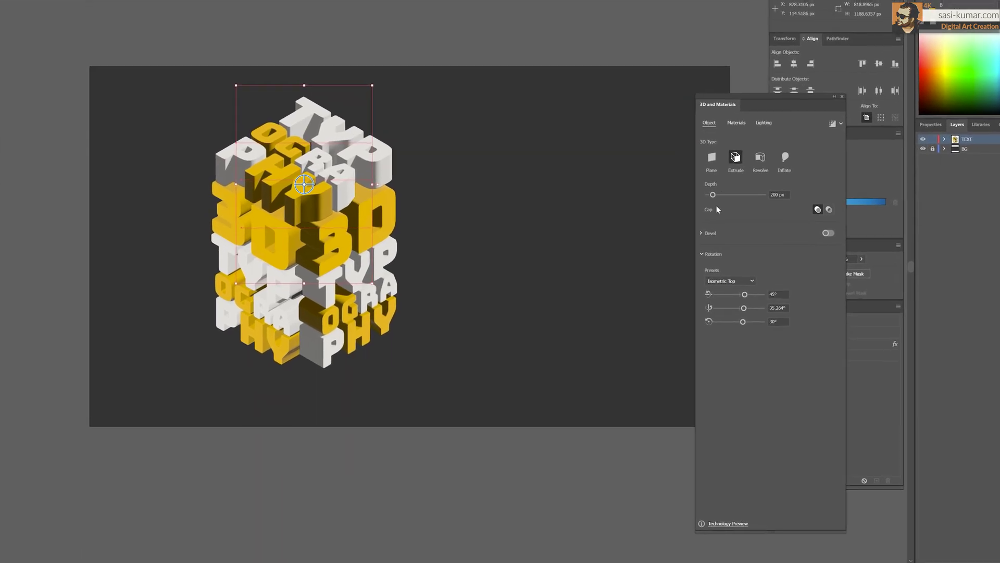
{"action": "left_click", "coordinate": [755, 101]}
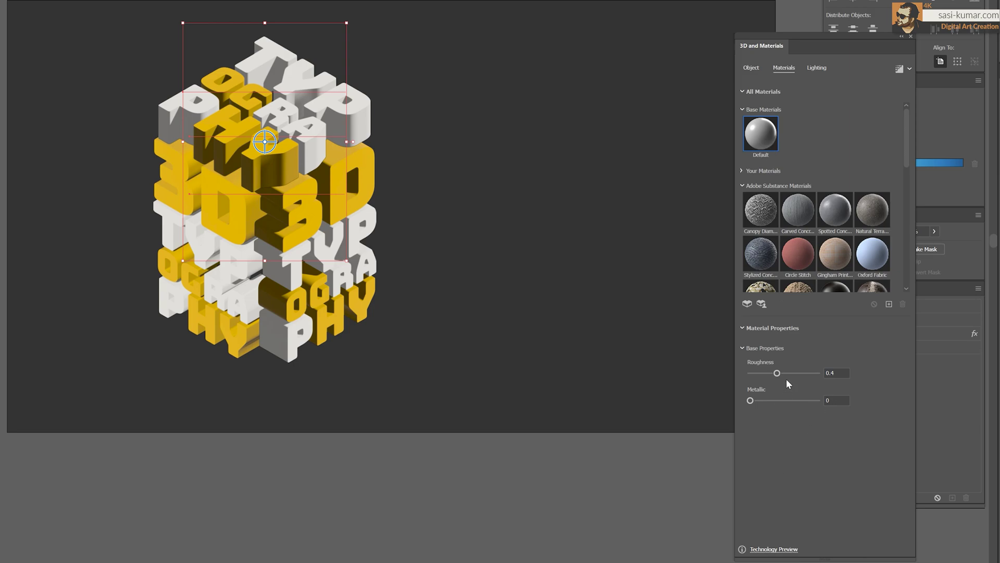
{"action": "left_click_drag", "start_coordinate": [777, 373], "coordinate": [799, 373]}
{"action": "left_click", "coordinate": [899, 68]}
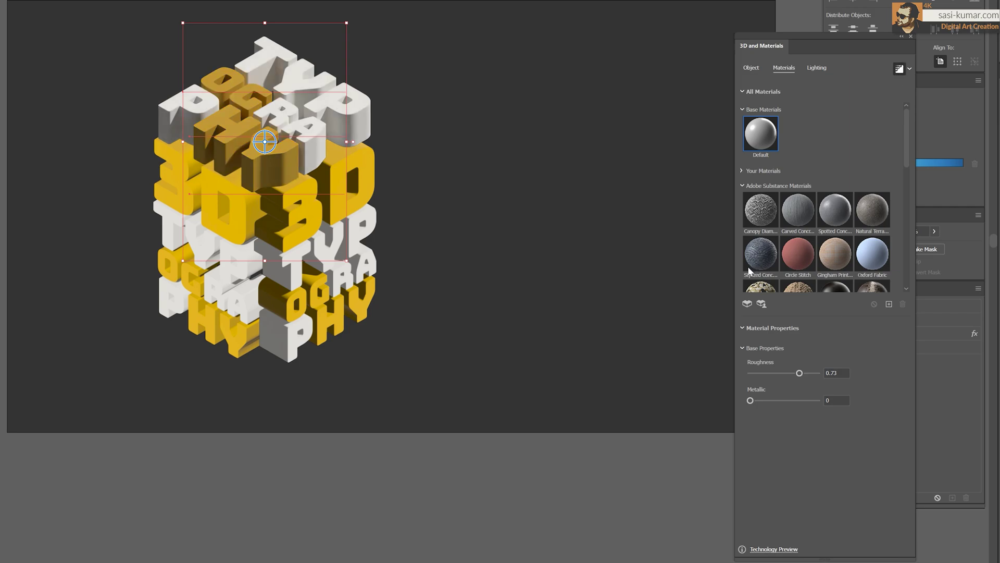
{"action": "key", "text": "ctrl+equal"}
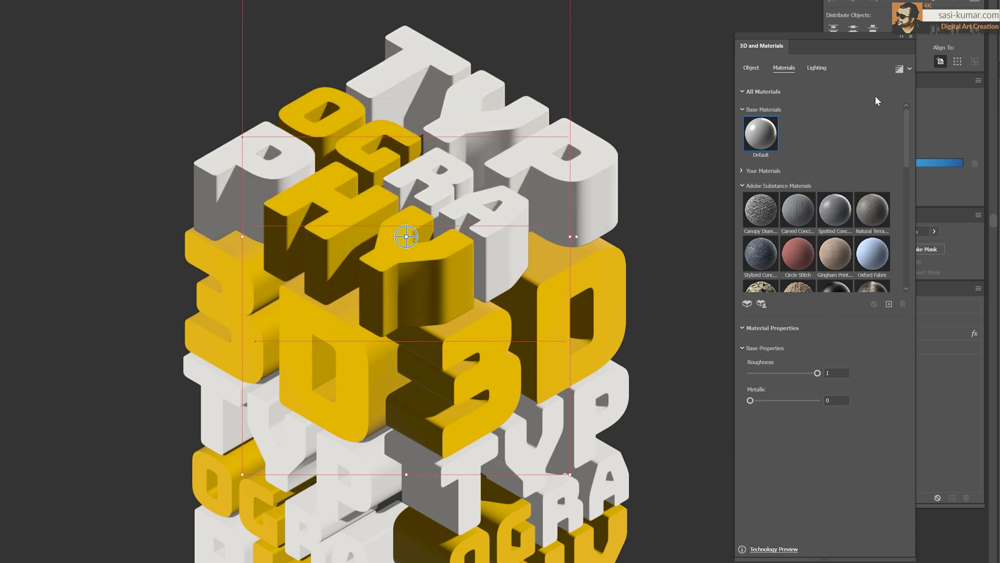
{"action": "left_click", "coordinate": [896, 71]}
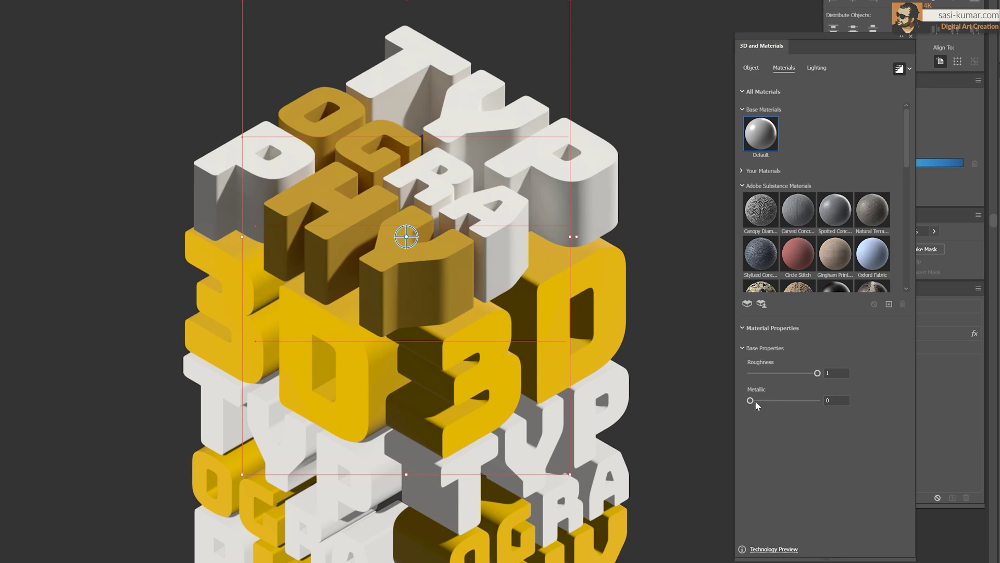
{"action": "mouse_move", "coordinate": [761, 403]}
{"action": "left_mouse_down"}
{"action": "mouse_move", "coordinate": [823, 401]}
{"action": "mouse_move", "coordinate": [766, 401]}
{"action": "mouse_move", "coordinate": [781, 402]}
{"action": "left_mouse_up"}
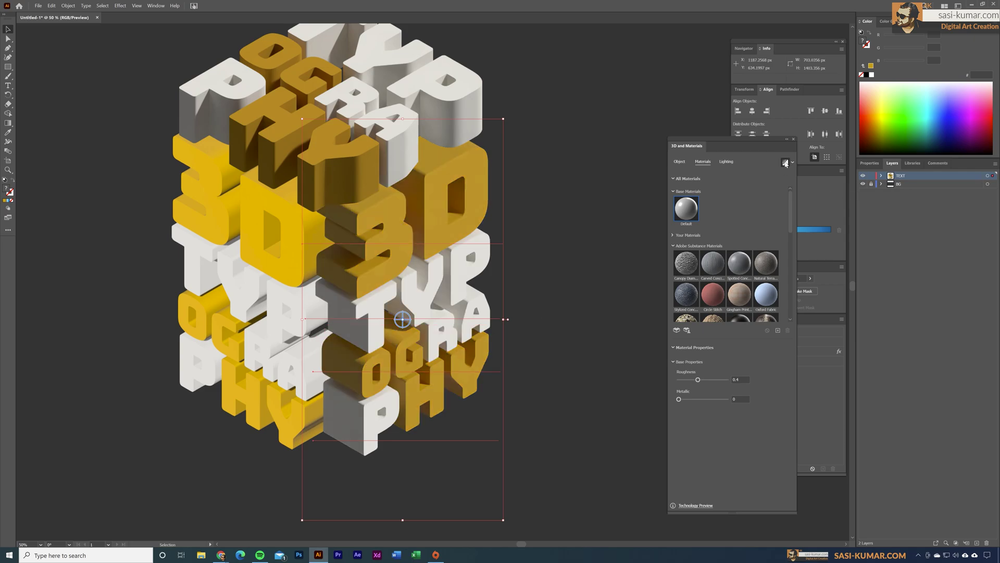
- Render the cube with realistic shading and shift the upper letter block slightly
{"action": "left_click", "coordinate": [284, 260]}
{"action": "left_click", "coordinate": [230, 354]}
{"action": "left_click", "coordinate": [785, 163]}
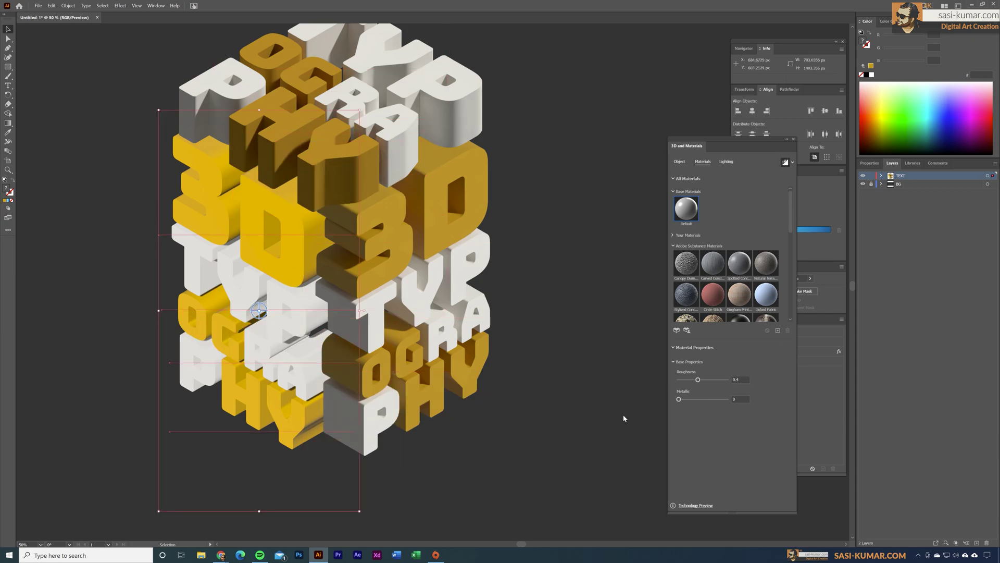
{"action": "left_click", "coordinate": [593, 342]}
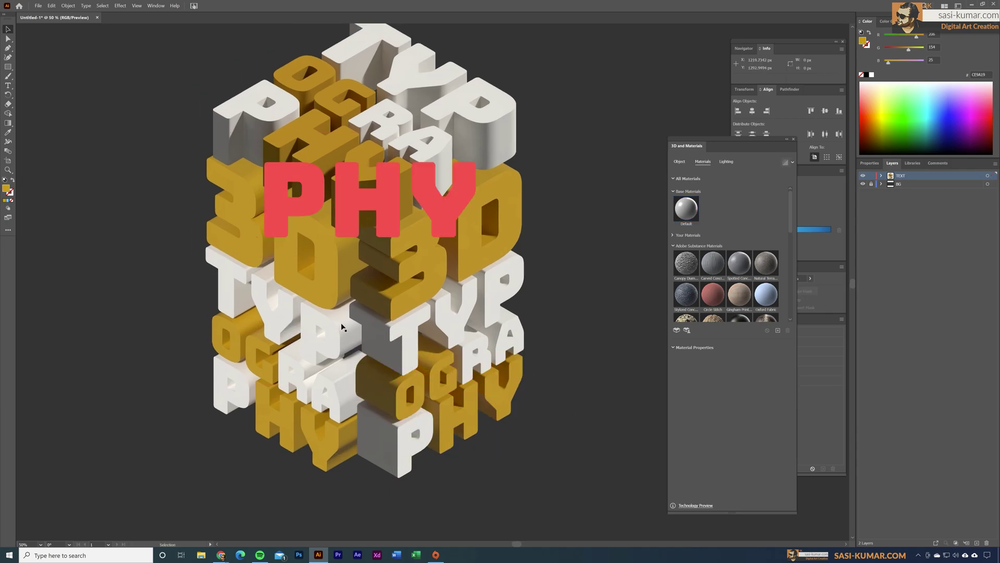
{"action": "mouse_move", "coordinate": [296, 276]}
{"action": "left_mouse_down"}
{"action": "mouse_move", "coordinate": [315, 266]}
{"action": "mouse_move", "coordinate": [295, 276]}
{"action": "left_mouse_up"}
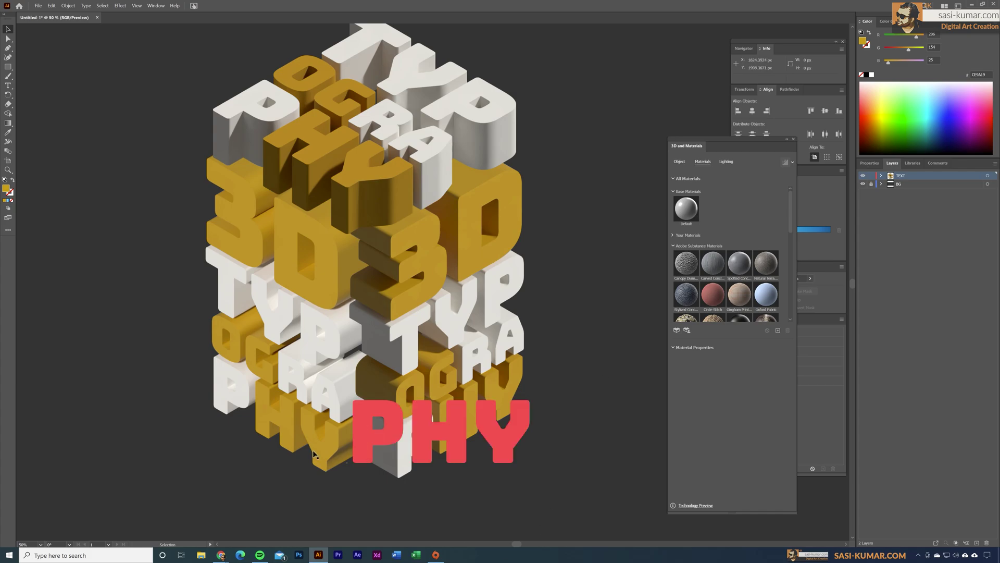
- Select the lower-left letter block, zoom out to the whole cube, and show its Lighting settings
{"action": "left_click", "coordinate": [261, 358]}
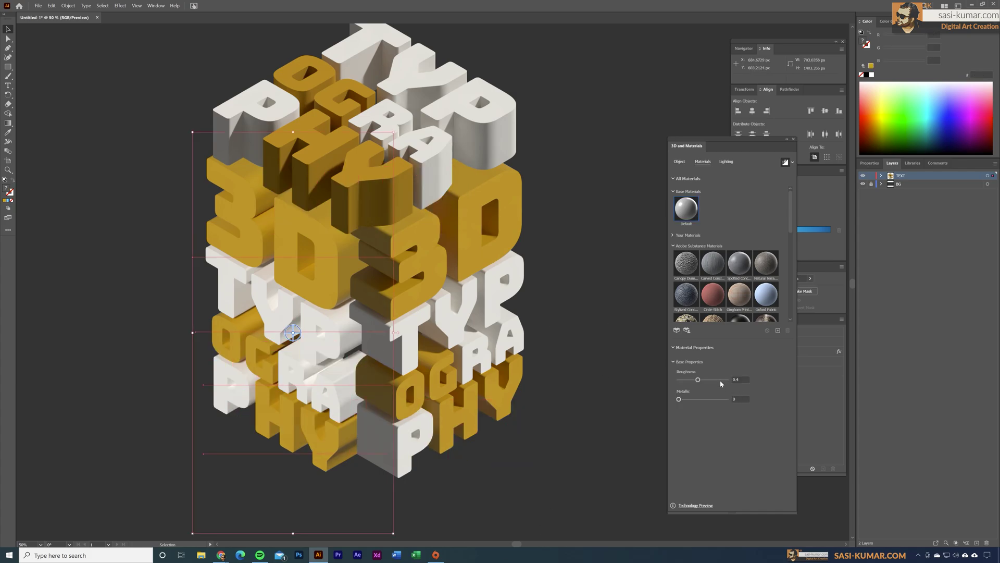
{"action": "key", "text": "ctrl+minus"}
{"action": "left_click_drag", "start_coordinate": [629, 307], "coordinate": [517, 339]}
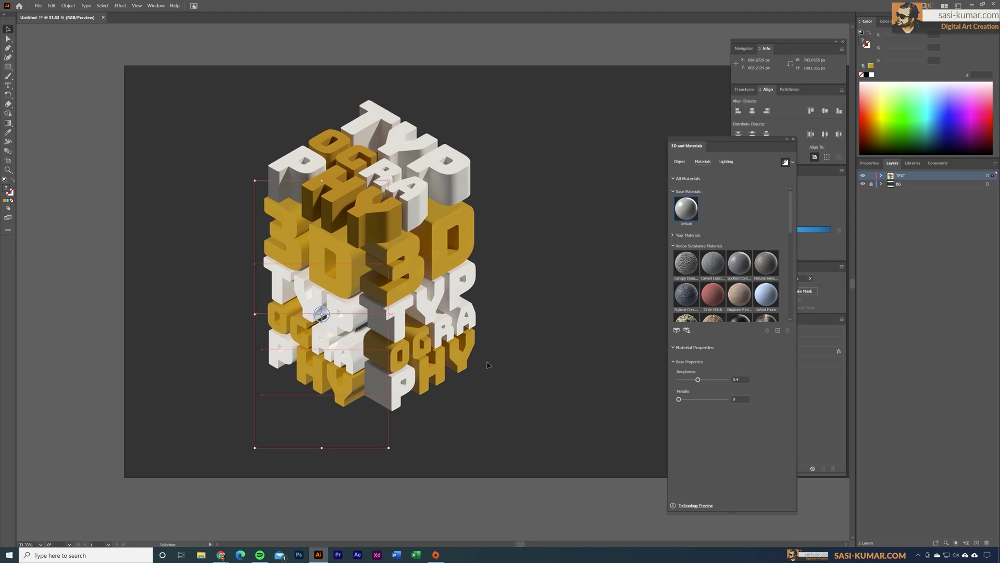
{"action": "left_click", "coordinate": [726, 162]}
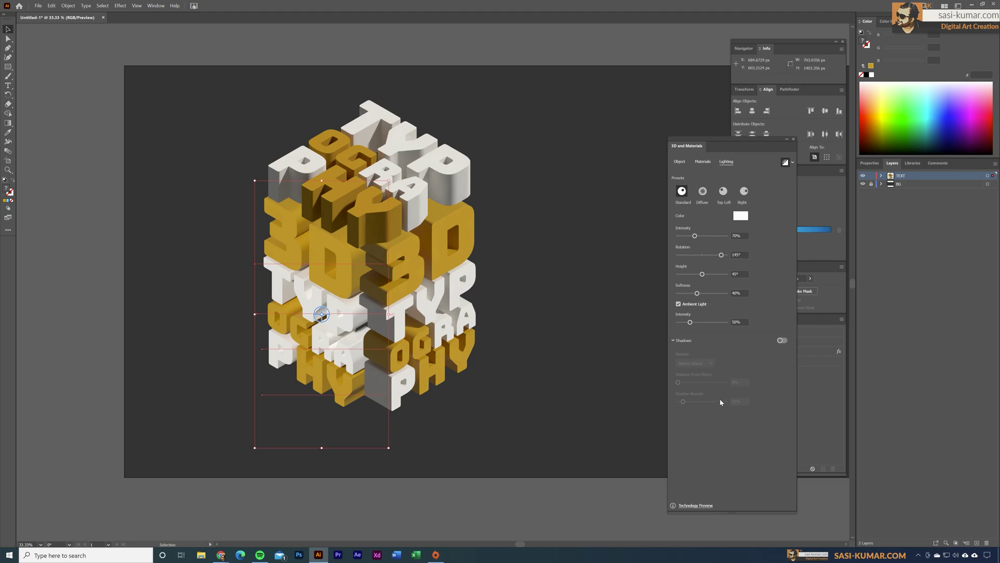
- Light the lower-left block with the Standard preset, light height 19° and ambient intensity 10%
{"action": "left_click", "coordinate": [723, 192]}
{"action": "left_click", "coordinate": [744, 191]}
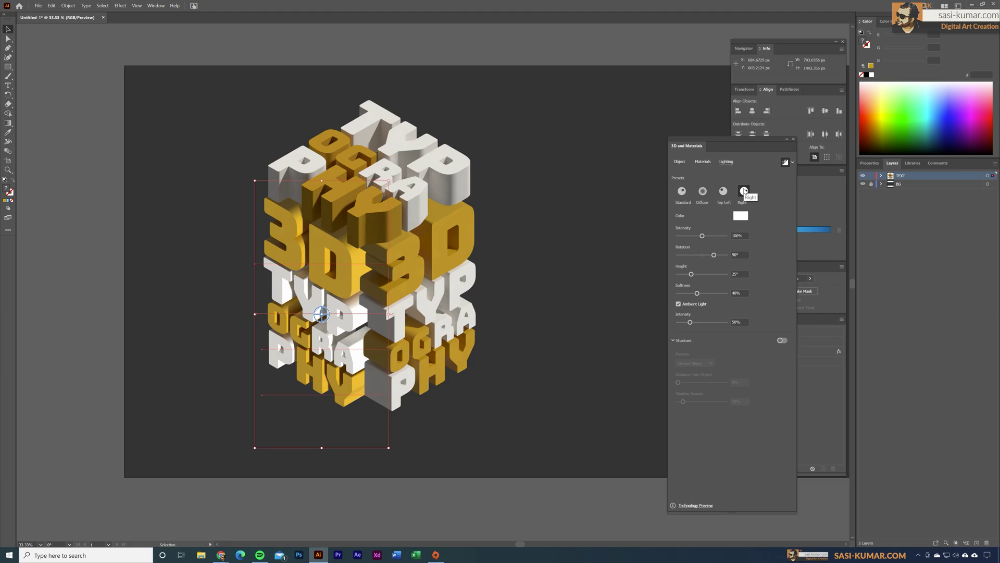
{"action": "left_click", "coordinate": [682, 191]}
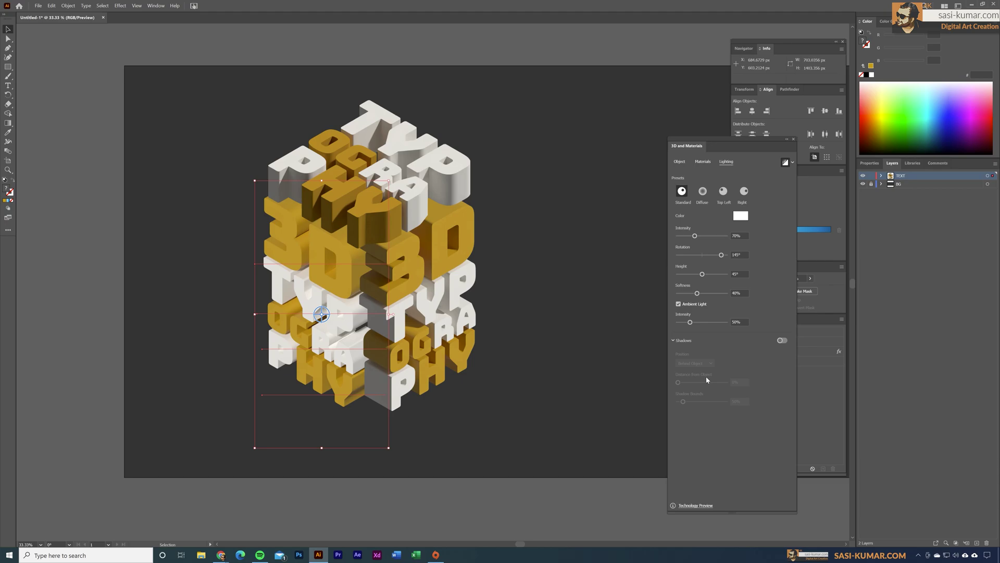
{"action": "mouse_move", "coordinate": [702, 274]}
{"action": "left_mouse_down"}
{"action": "mouse_move", "coordinate": [729, 277]}
{"action": "mouse_move", "coordinate": [670, 273]}
{"action": "mouse_move", "coordinate": [696, 274]}
{"action": "mouse_move", "coordinate": [688, 274]}
{"action": "left_mouse_up"}
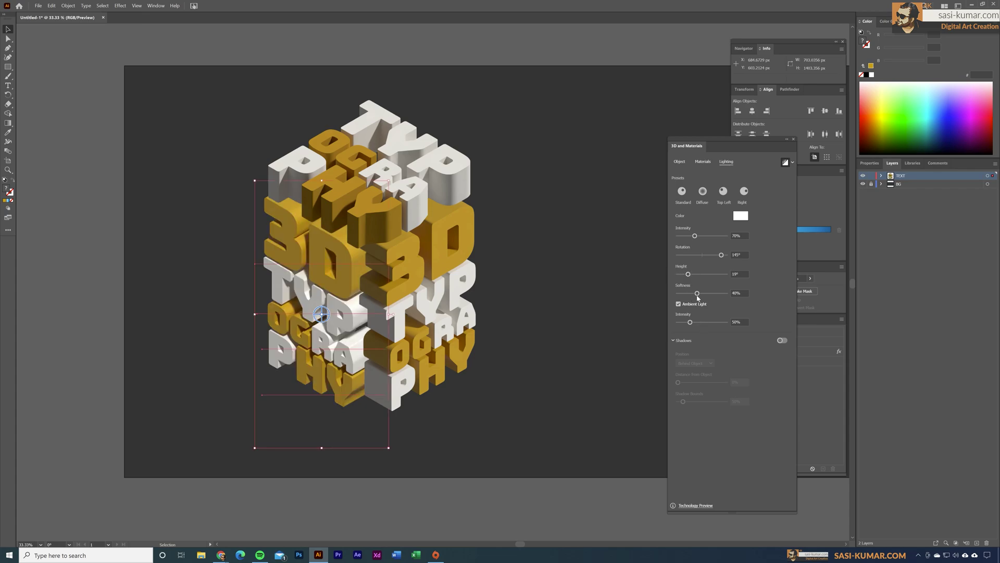
{"action": "left_click_drag", "start_coordinate": [690, 322], "coordinate": [680, 323]}
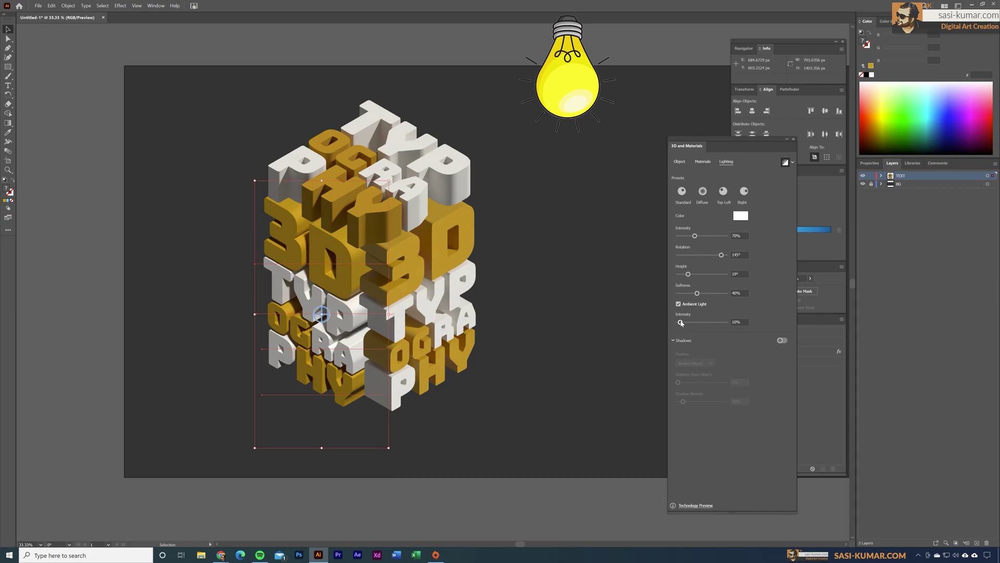
- Raise the lower-right letter block's ambient light to 86% and enable Shadows behind the object
{"action": "left_click_drag", "start_coordinate": [681, 323], "coordinate": [685, 323]}
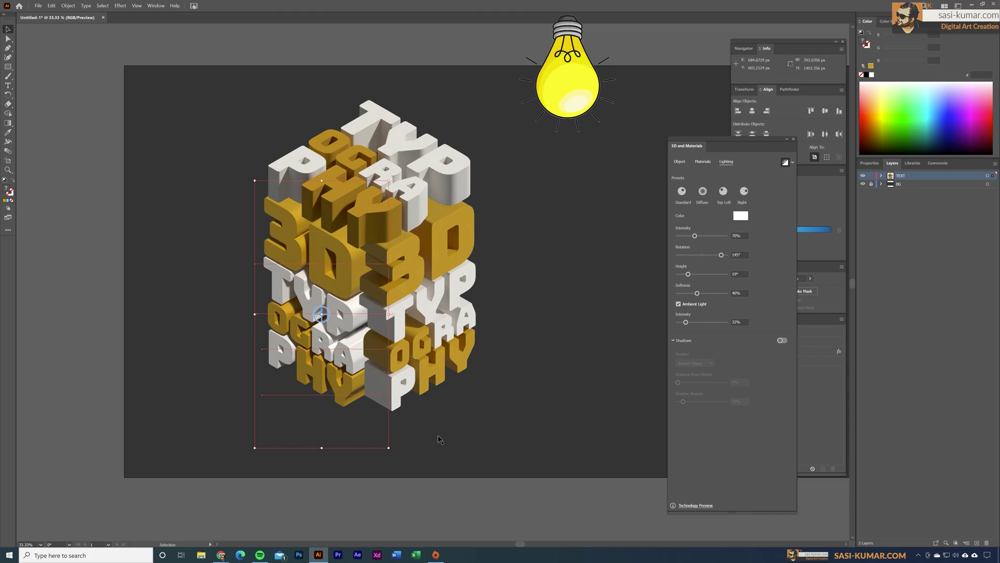
{"action": "left_click", "coordinate": [682, 191]}
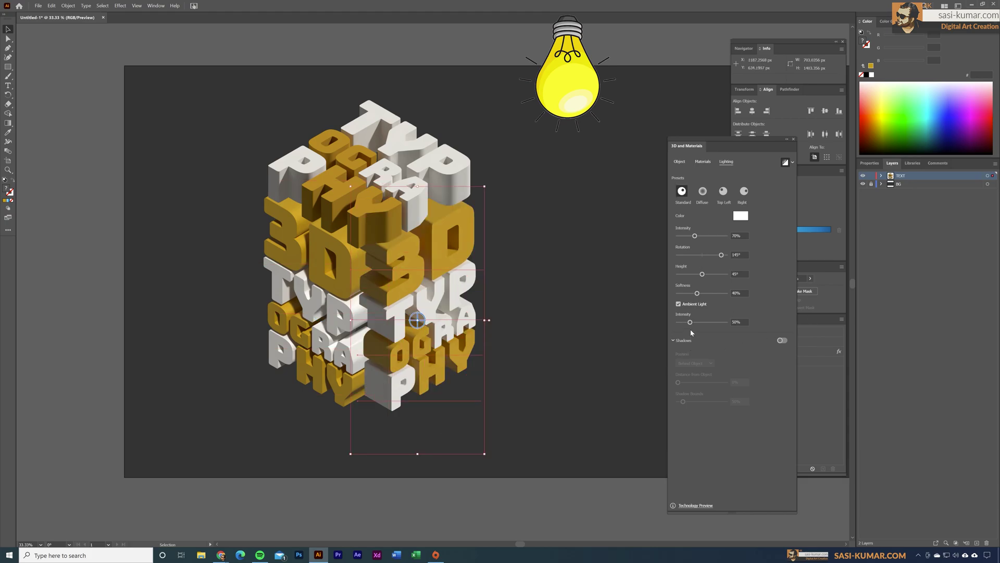
{"action": "left_click_drag", "start_coordinate": [690, 323], "coordinate": [700, 326]}
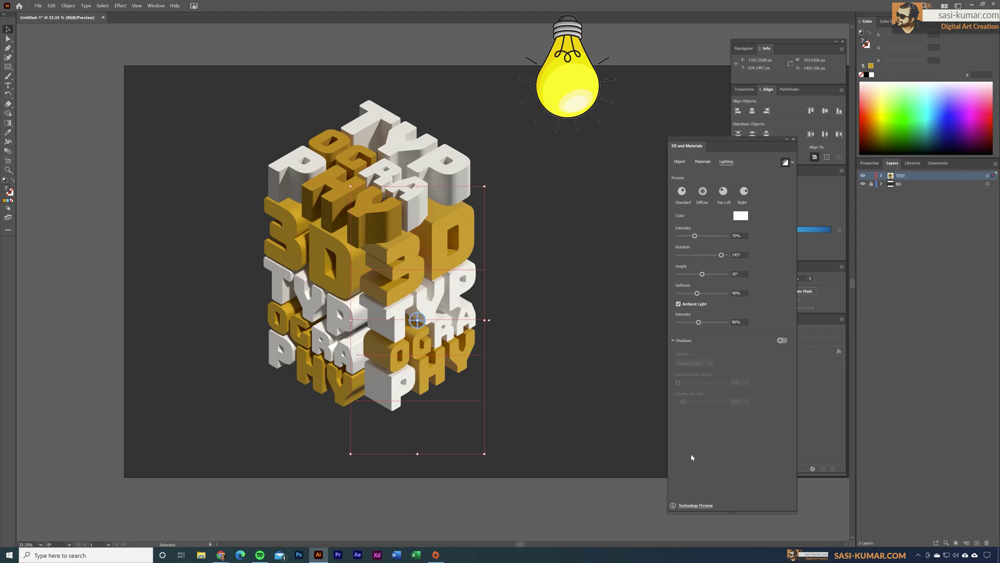
{"action": "left_click", "coordinate": [782, 341]}
{"action": "left_click", "coordinate": [546, 340]}
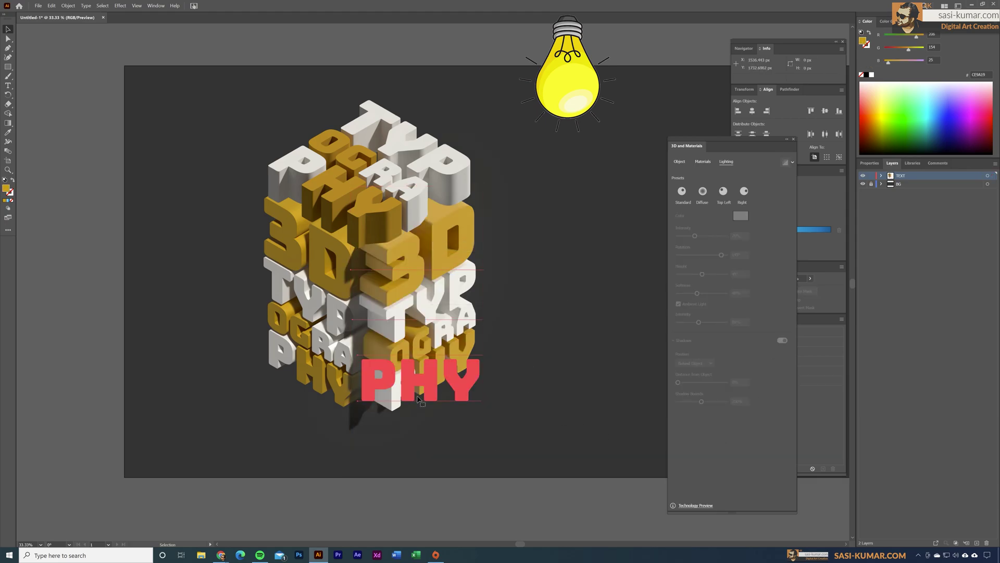
- Try a shadow on the top TYP block, turn it back off, and review the lower block's shadow
{"action": "left_click", "coordinate": [418, 399]}
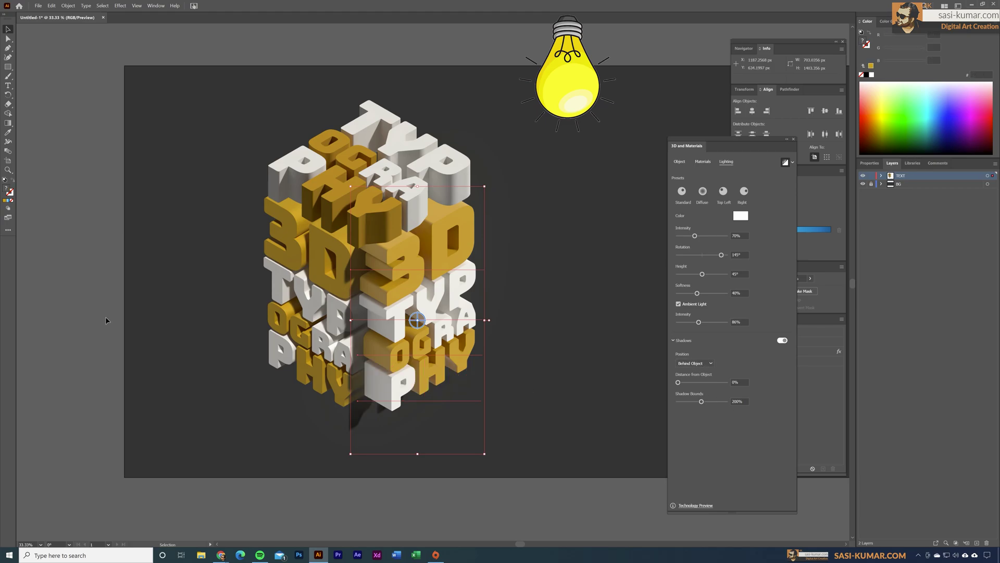
{"action": "left_click", "coordinate": [376, 141]}
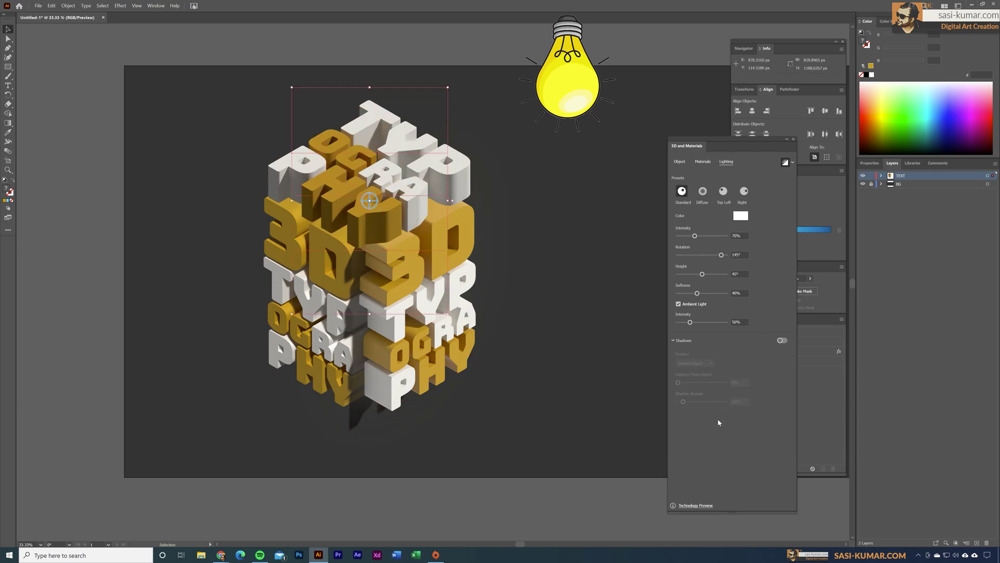
{"action": "left_click", "coordinate": [780, 340]}
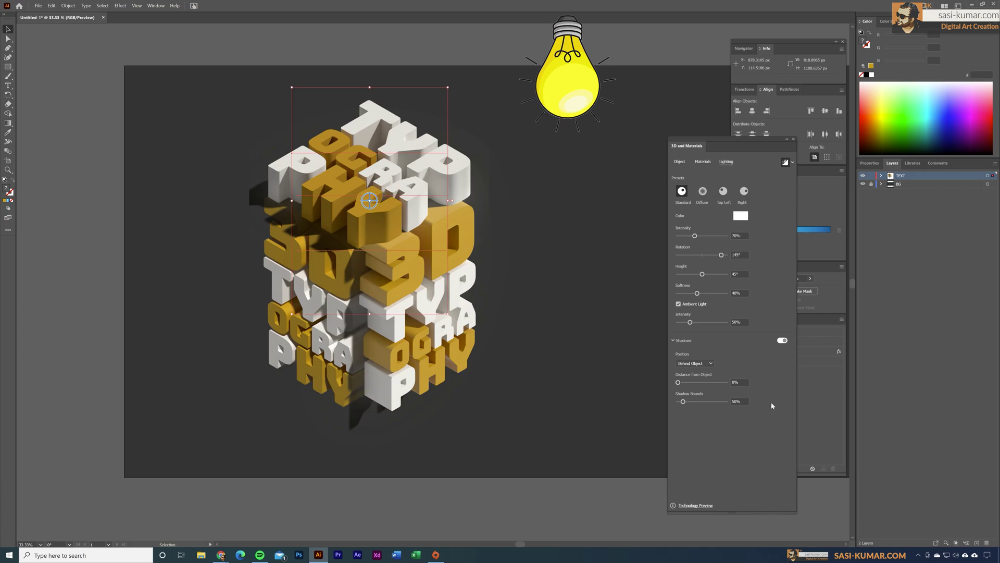
{"action": "left_click", "coordinate": [781, 342]}
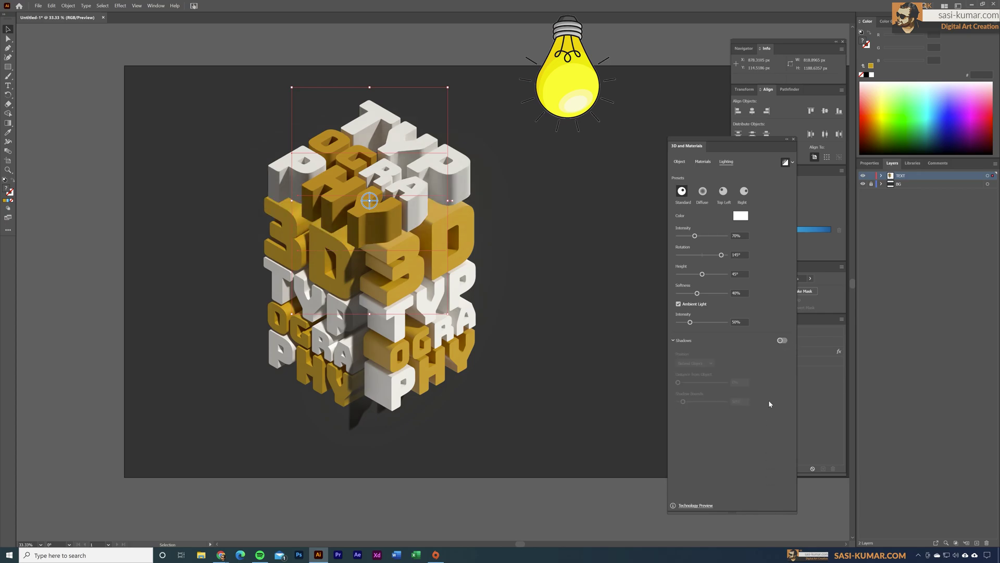
{"action": "left_click", "coordinate": [396, 375]}
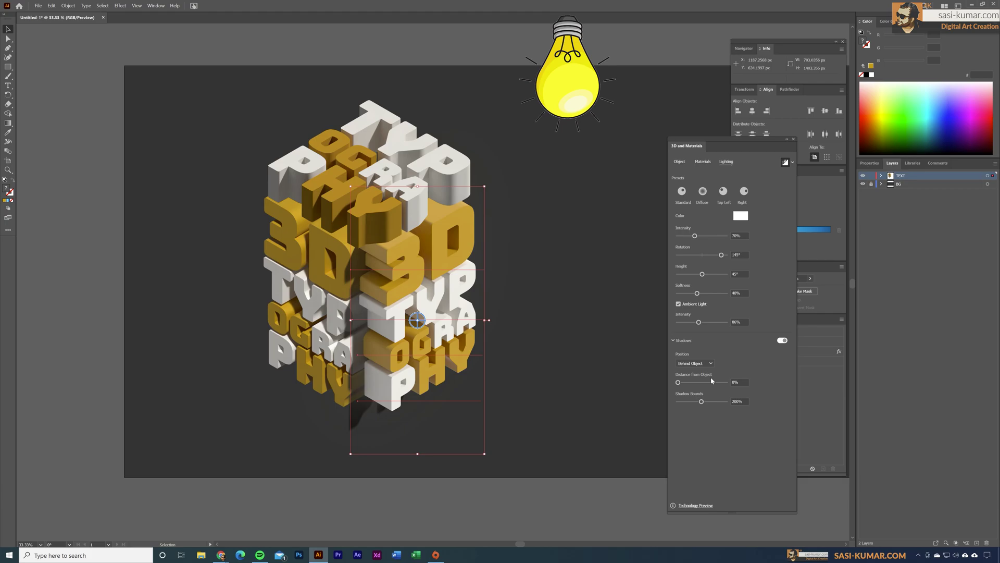
{"action": "left_click", "coordinate": [583, 363]}
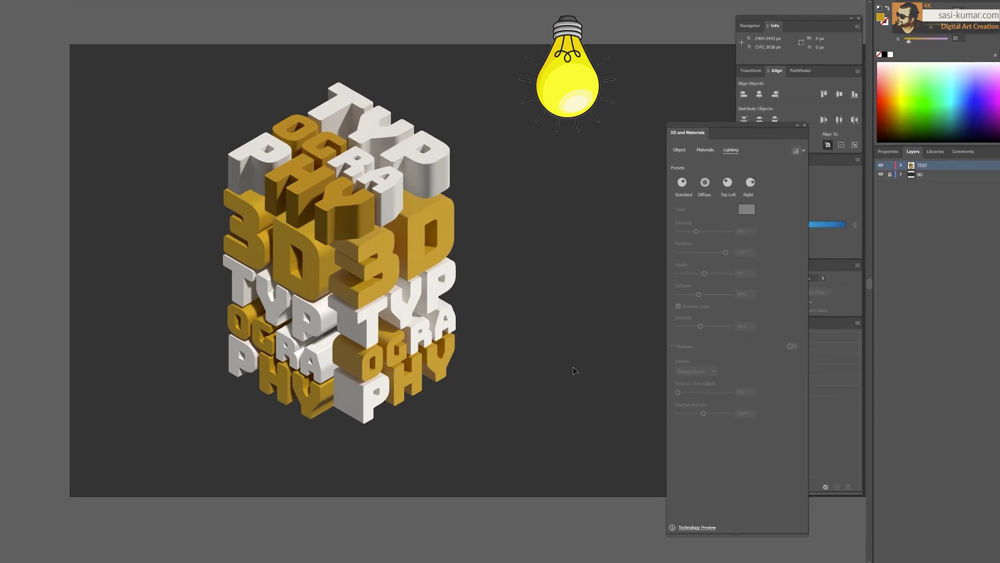
{"action": "left_click", "coordinate": [680, 95]}
{"action": "left_click", "coordinate": [856, 60]}
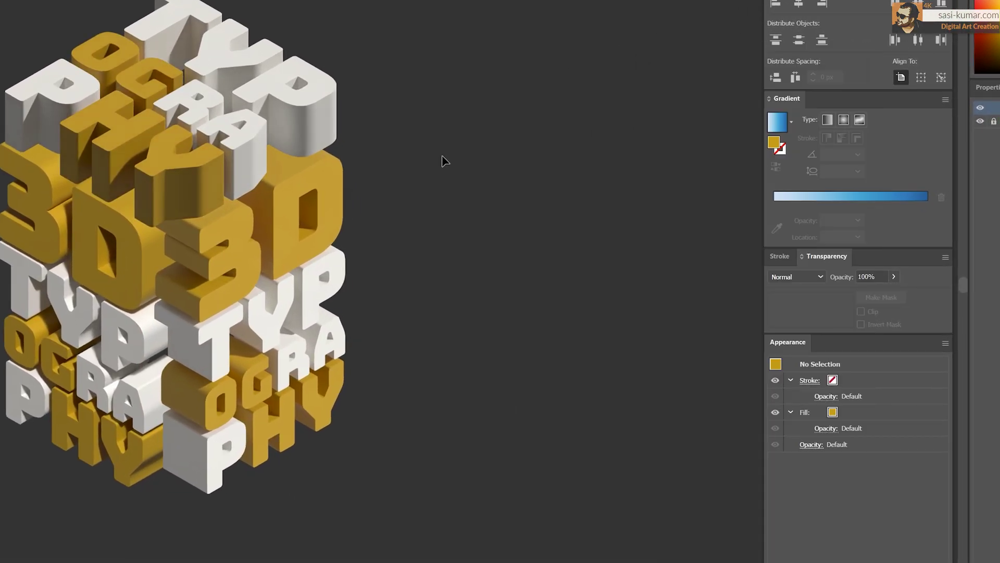
{"action": "scroll", "coordinate": [442, 159], "scroll_direction": "down", "scroll_amount": 2}
{"action": "scroll", "coordinate": [340, 155], "scroll_direction": "right", "scroll_amount": 5}
{"action": "left_click_drag", "start_coordinate": [50, 199], "coordinate": [128, 209]}
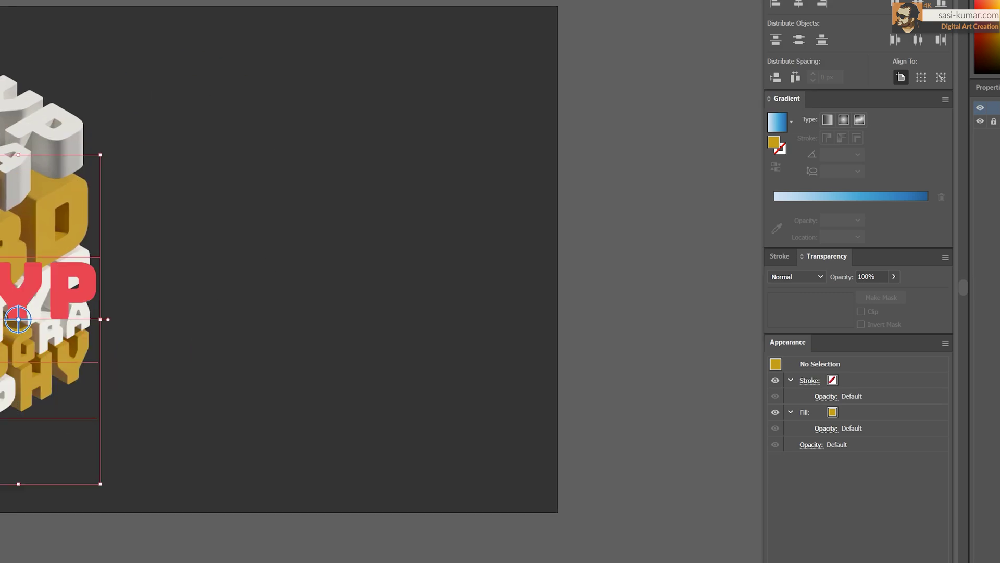
{"action": "left_click_drag", "start_coordinate": [343, 238], "coordinate": [368, 234]}
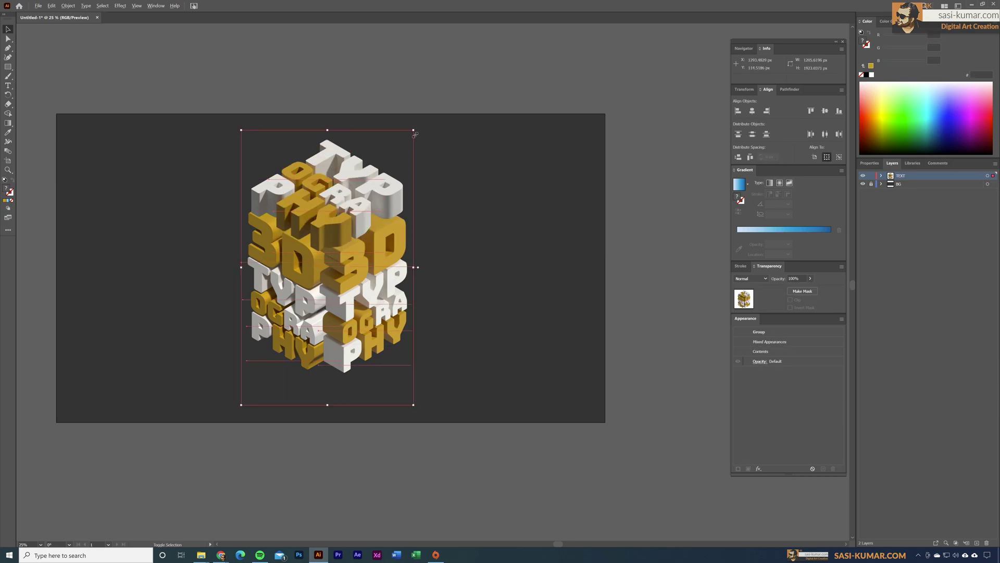
{"action": "left_click", "coordinate": [83, 217]}
{"action": "key", "text": "ctrl+equal"}
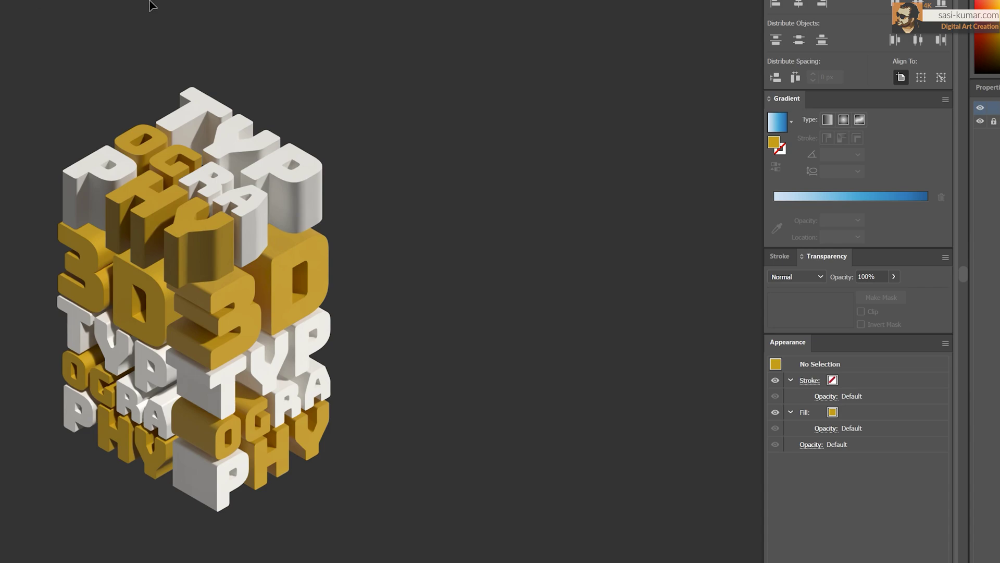
{"action": "left_click", "coordinate": [66, 354]}
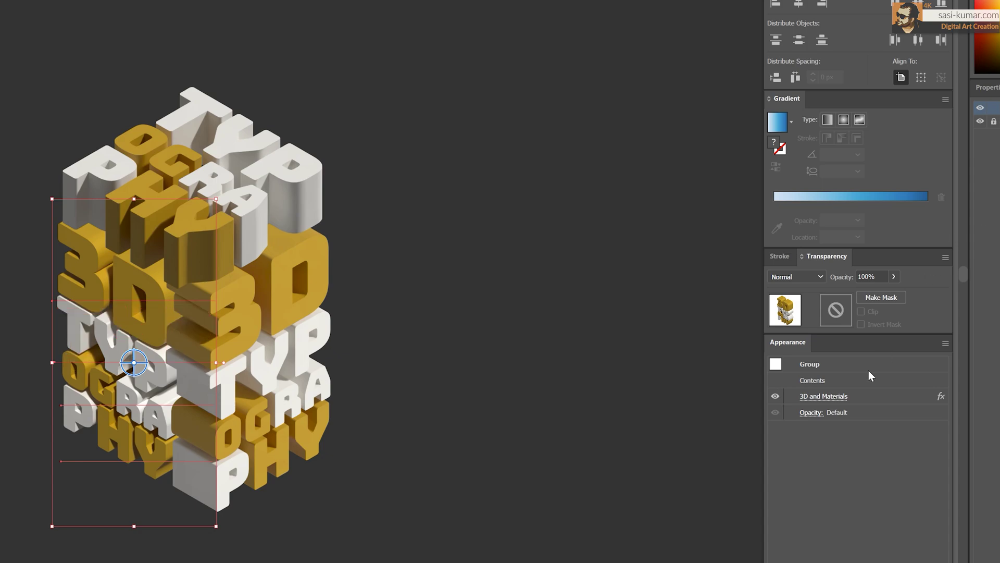
- In the left group's 3D Lighting settings, drag light Intensity down from 70% to 27%
{"action": "left_click", "coordinate": [831, 400]}
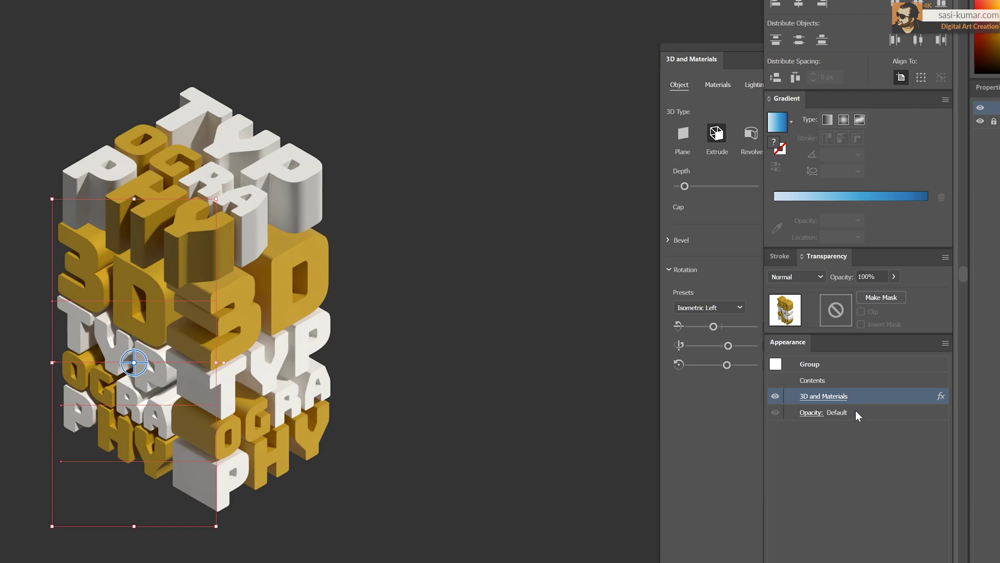
{"action": "left_click_drag", "start_coordinate": [742, 51], "coordinate": [595, 0]}
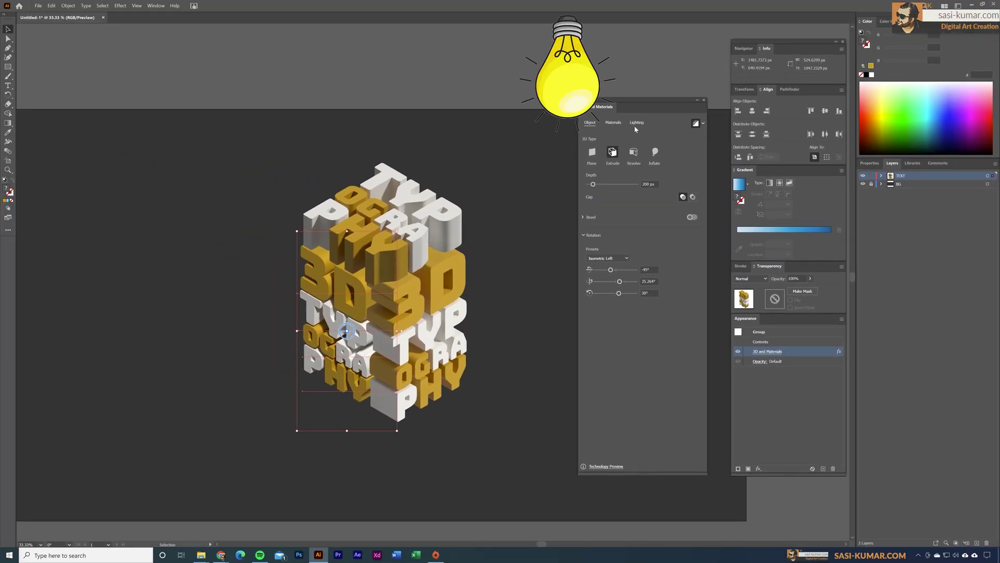
{"action": "left_click", "coordinate": [636, 123]}
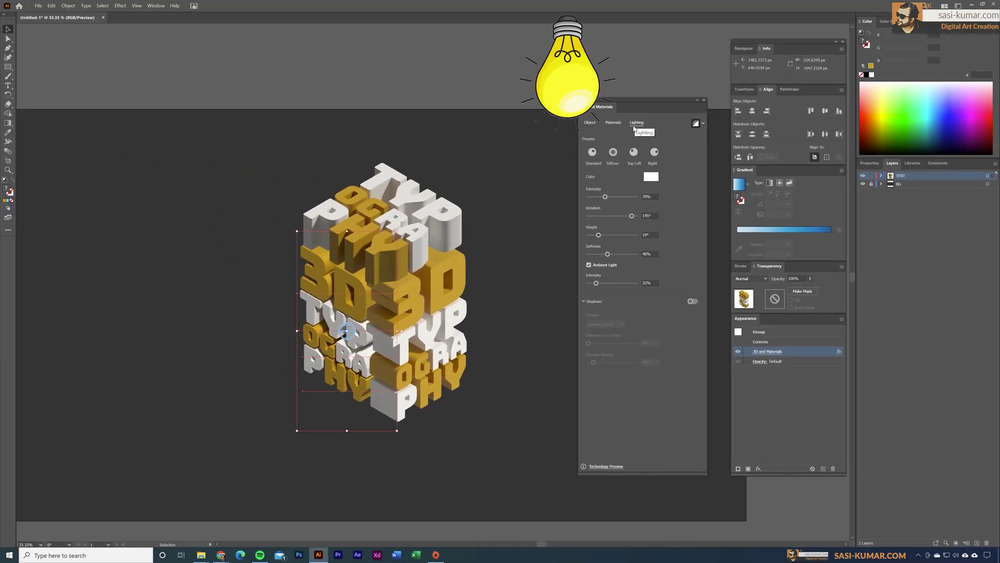
{"action": "left_click_drag", "start_coordinate": [603, 198], "coordinate": [597, 198]}
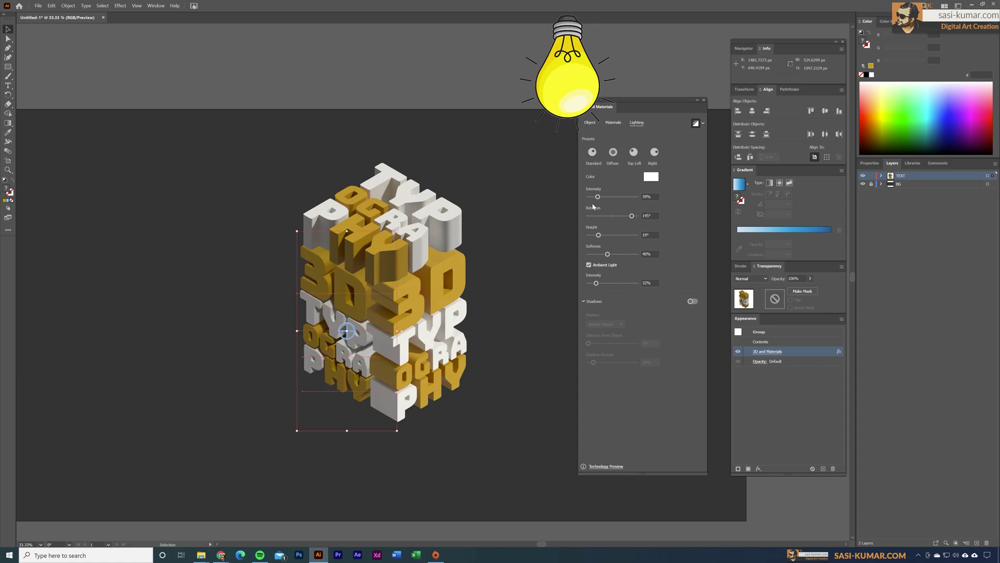
{"action": "left_click_drag", "start_coordinate": [598, 196], "coordinate": [594, 197]}
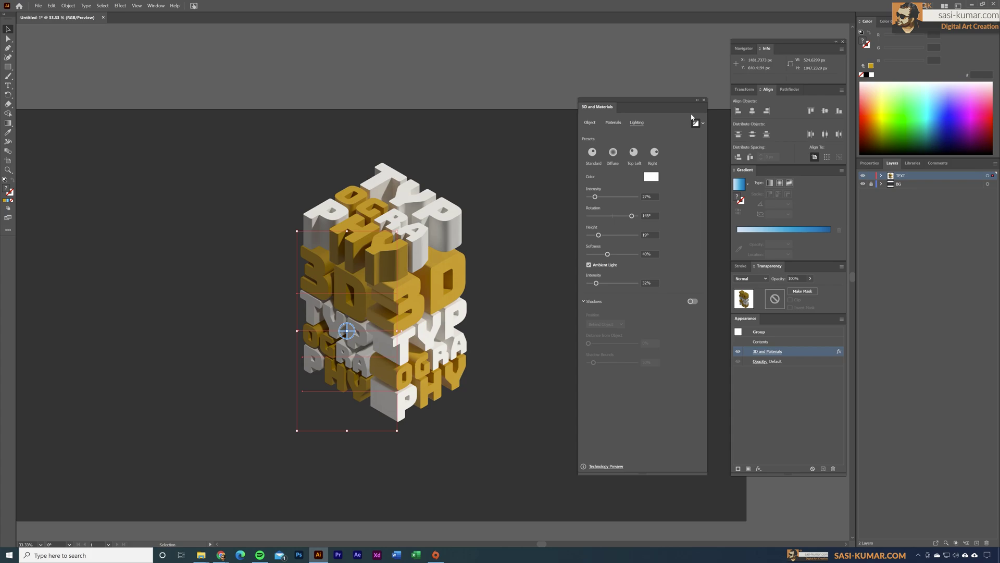
- Tint the current letter group's 3D light pale yellow F9DF8C
{"action": "left_click", "coordinate": [654, 181]}
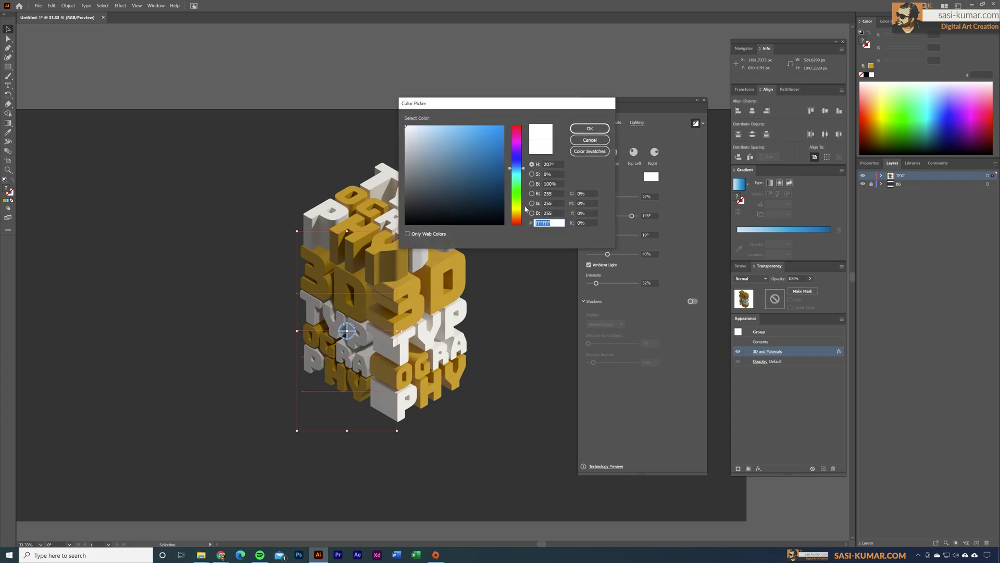
{"action": "left_click", "coordinate": [517, 210]}
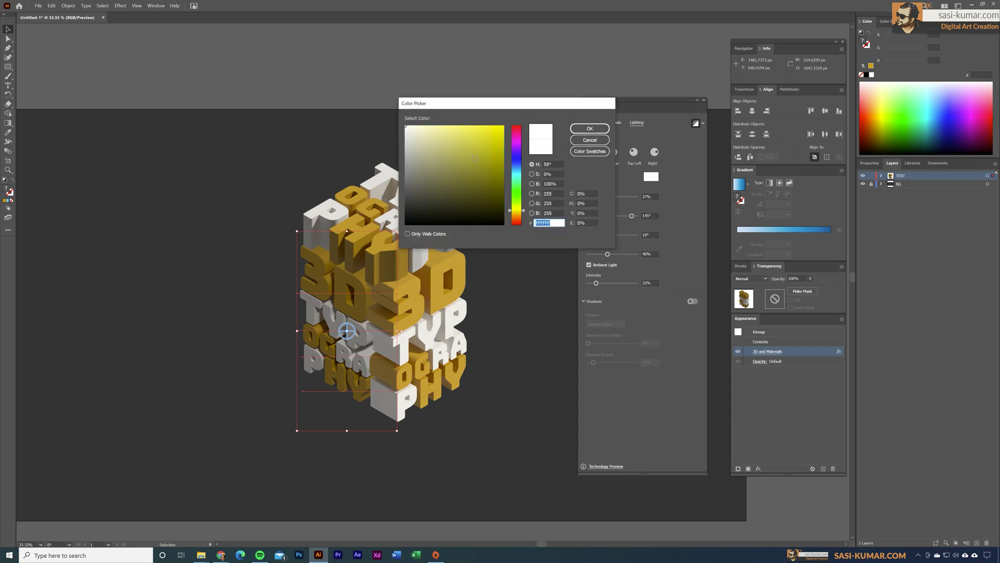
{"action": "left_click", "coordinate": [518, 214]}
{"action": "left_click_drag", "start_coordinate": [436, 139], "coordinate": [449, 127]}
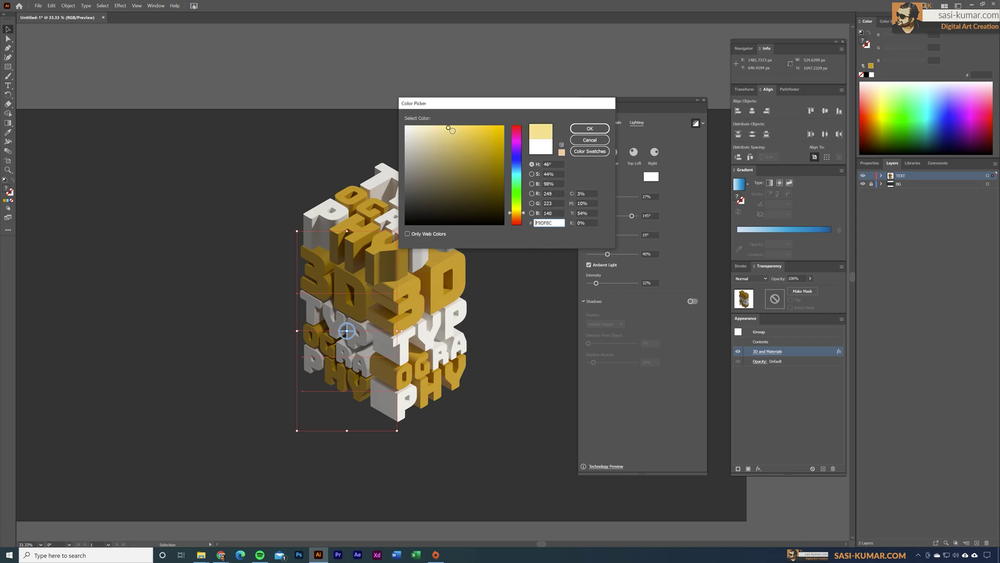
{"action": "left_click", "coordinate": [589, 128]}
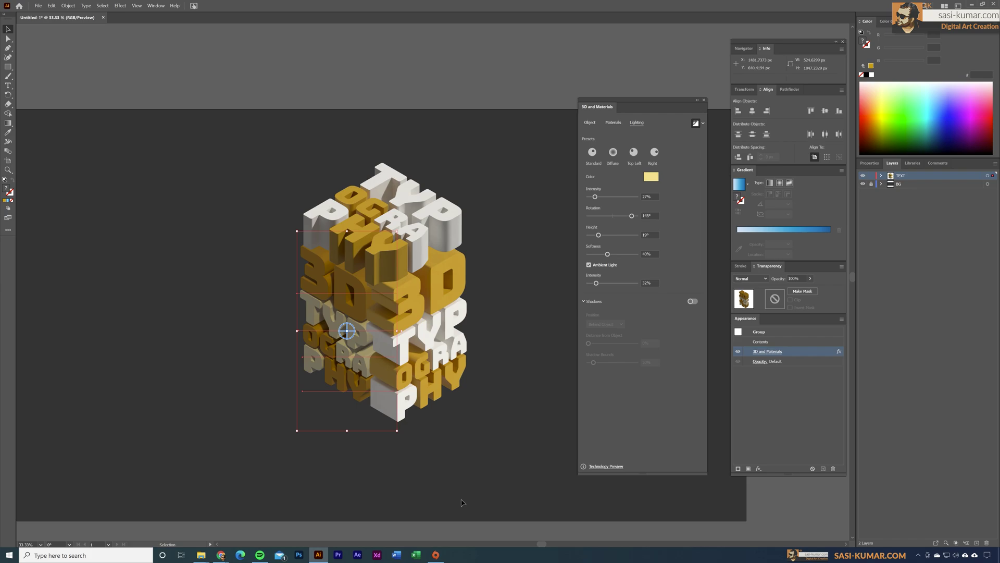
- Give the right TYPOGRAPHY group's 3D light the pale yellow colour FFF0A4
{"action": "left_click", "coordinate": [448, 333]}
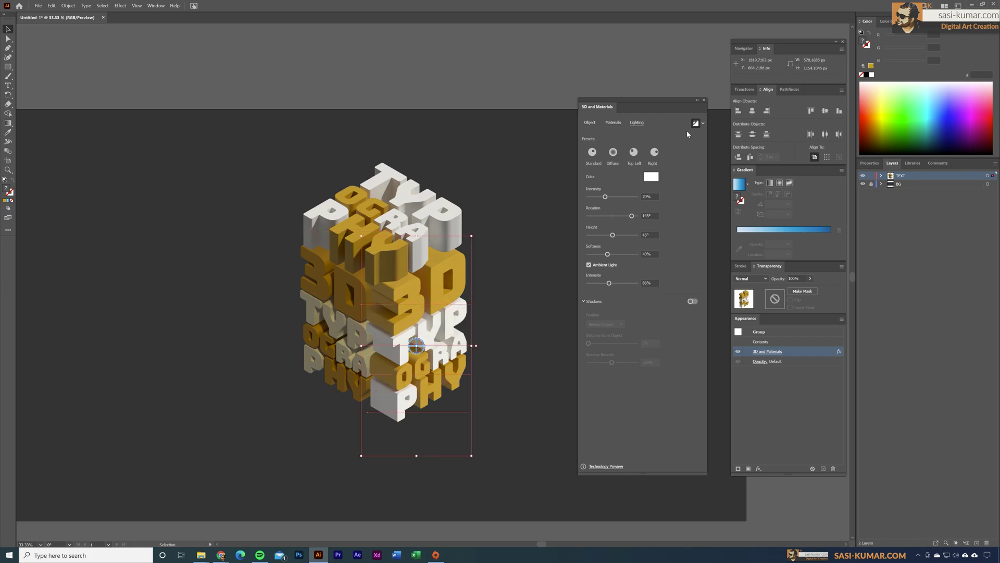
{"action": "left_click", "coordinate": [651, 176]}
{"action": "type", "text": "FFF0A4"}
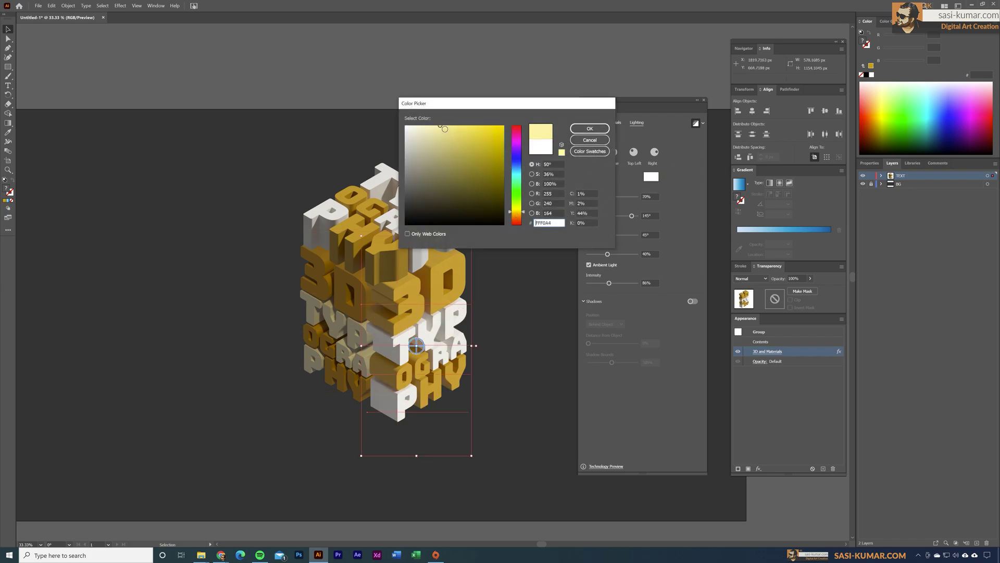
{"action": "left_click", "coordinate": [590, 129]}
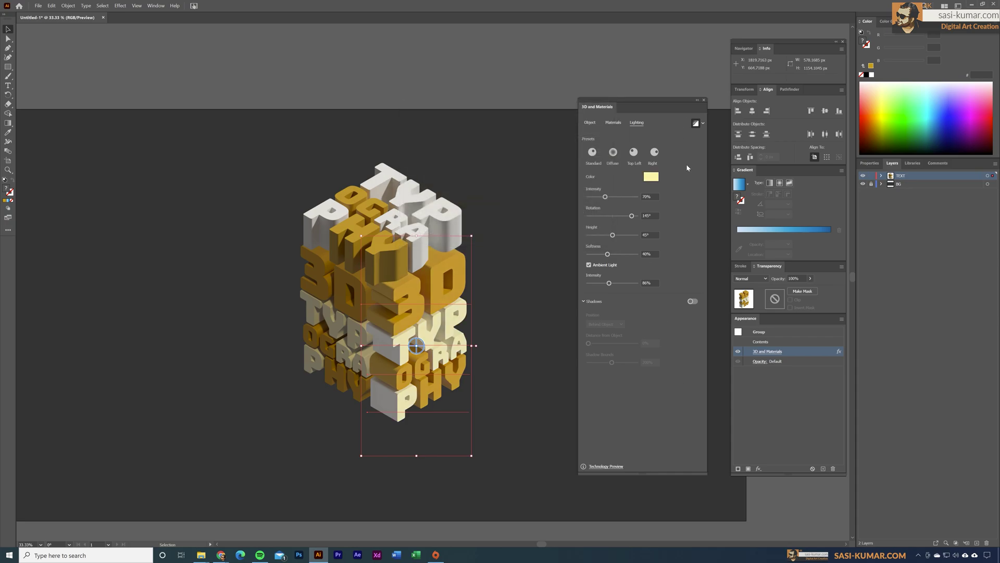
- Tint the top TYP group's light cream yellow F7F2C4 and close the 3D panel
{"action": "left_click", "coordinate": [386, 183]}
{"action": "left_click", "coordinate": [650, 177]}
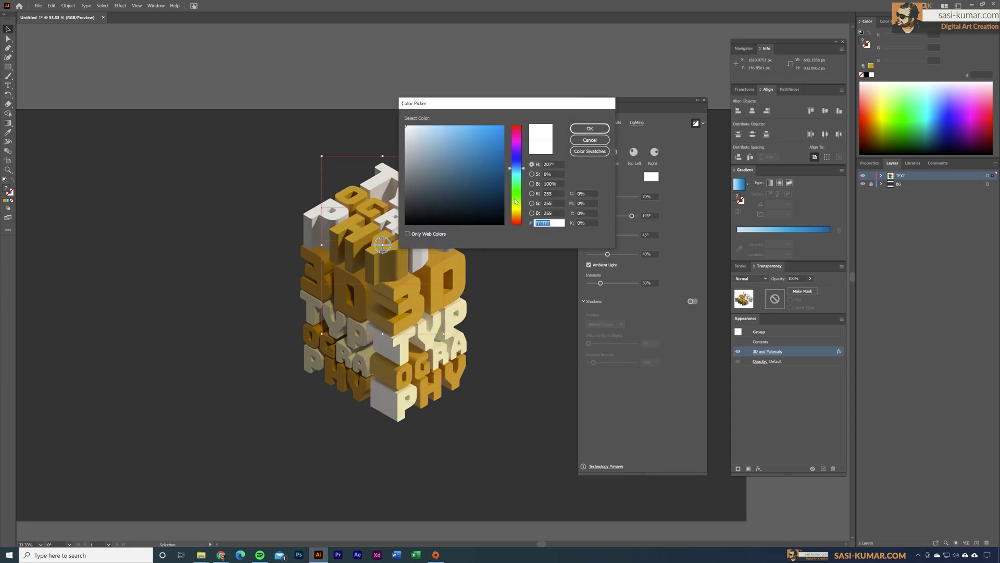
{"action": "left_click", "coordinate": [516, 210]}
{"action": "left_click", "coordinate": [425, 128]}
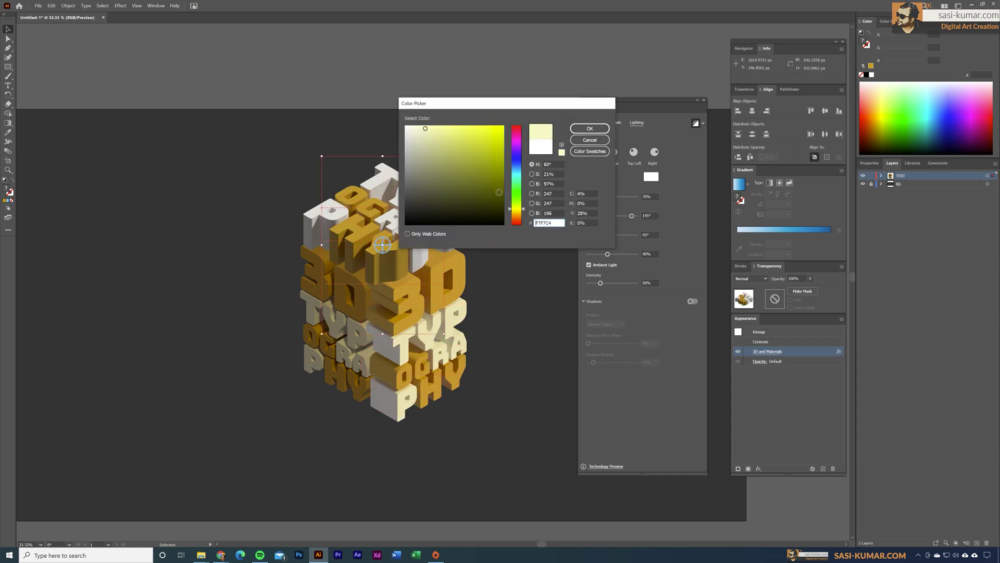
{"action": "left_click", "coordinate": [589, 128]}
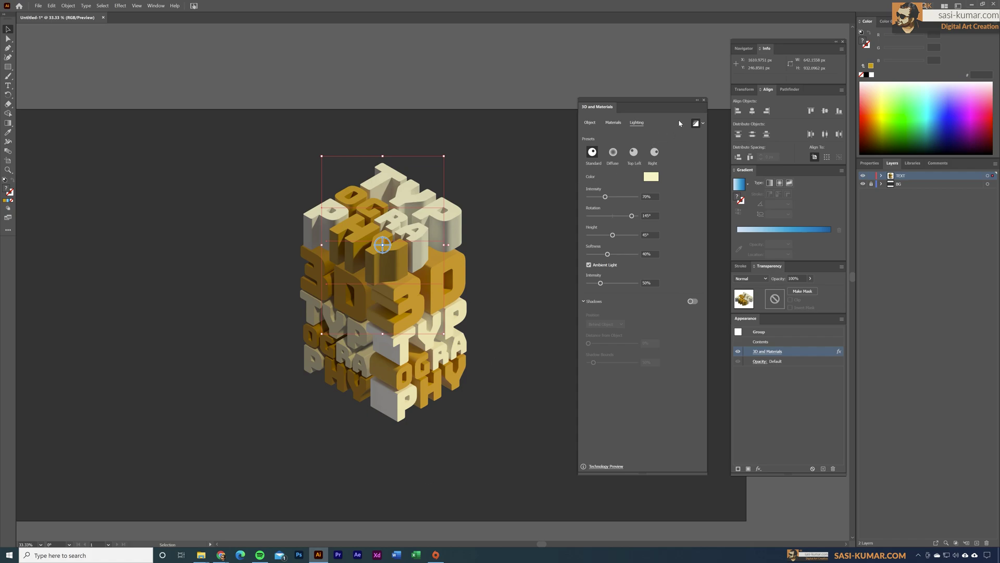
{"action": "left_click", "coordinate": [703, 100]}
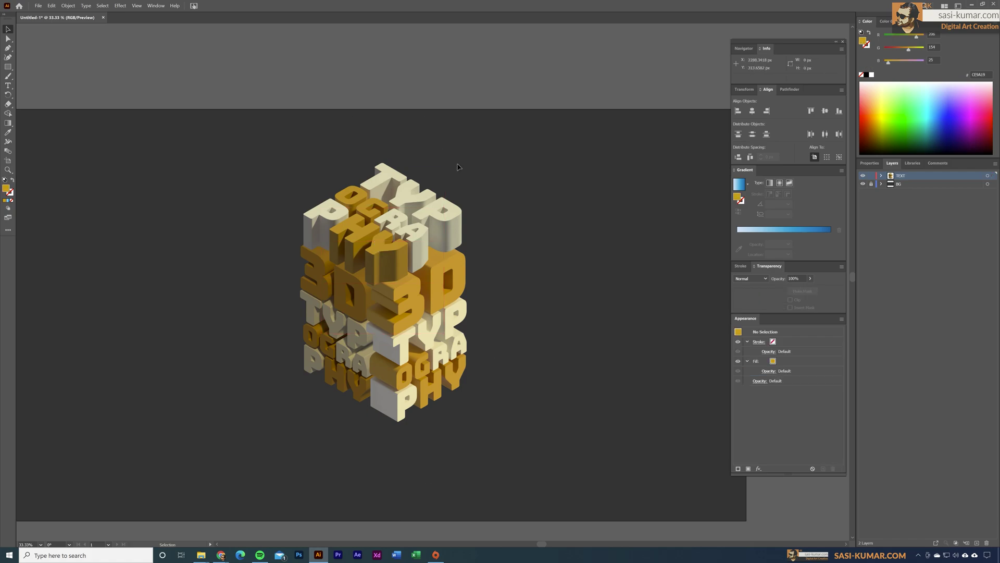
- Draw a closed four-corner diamond with the Pen tool under the cube's bottom corners
{"action": "scroll", "coordinate": [458, 166], "scroll_direction": "down", "scroll_amount": 2}
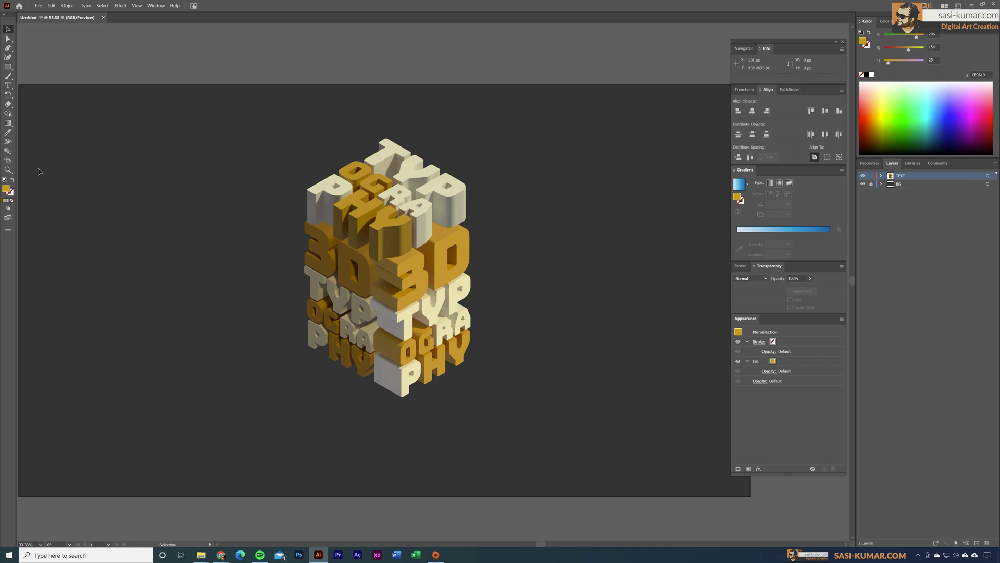
{"action": "left_click", "coordinate": [8, 48]}
{"action": "left_click", "coordinate": [309, 344]}
{"action": "left_click", "coordinate": [401, 398]}
{"action": "left_click", "coordinate": [467, 361]}
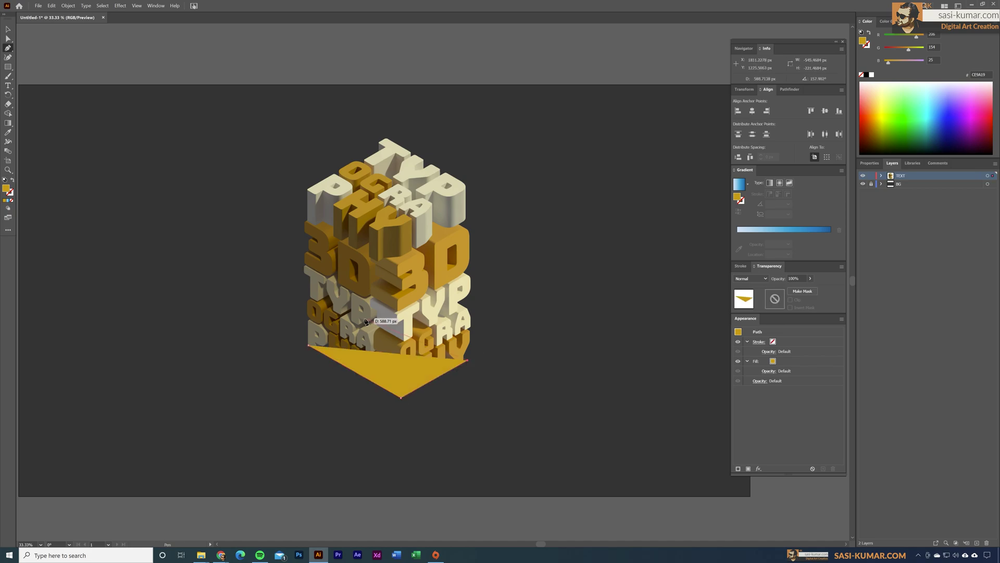
{"action": "left_click", "coordinate": [370, 310]}
{"action": "left_click", "coordinate": [308, 346]}
{"action": "key", "text": "v"}
- Group the letters in front of the diamond, nudge it down, and fill it near-black 1C1C1B
{"action": "left_click", "coordinate": [501, 436]}
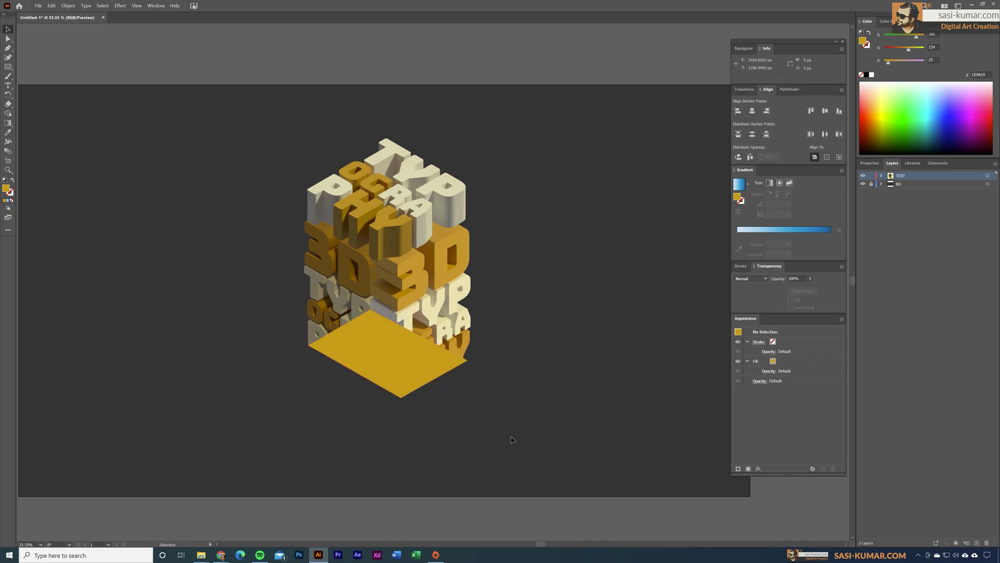
{"action": "key", "text": "ctrl+a"}
{"action": "key", "text": "ctrl+g"}
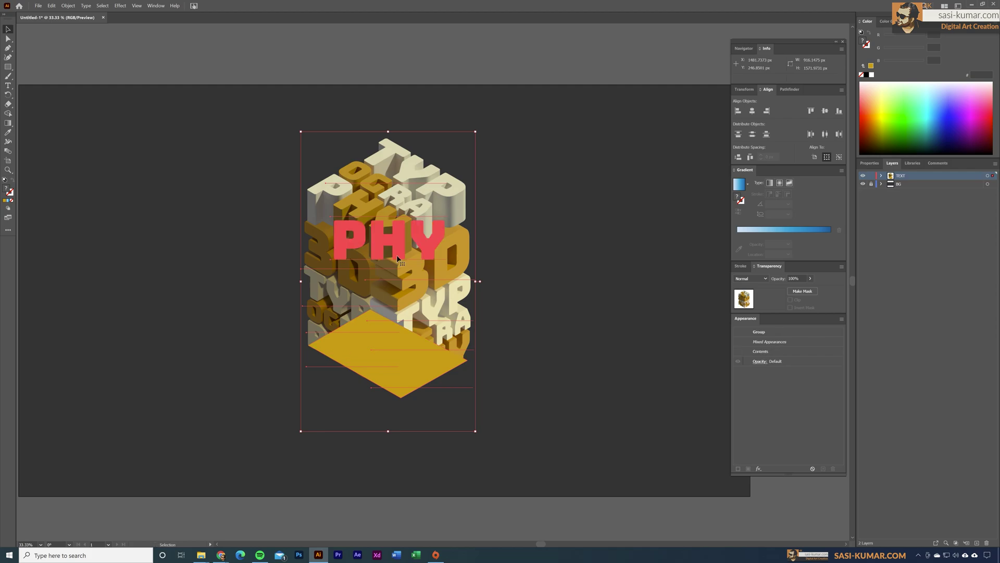
{"action": "right_click", "coordinate": [397, 255]}
{"action": "mouse_move", "coordinate": [440, 336]}
{"action": "left_click", "coordinate": [481, 334]}
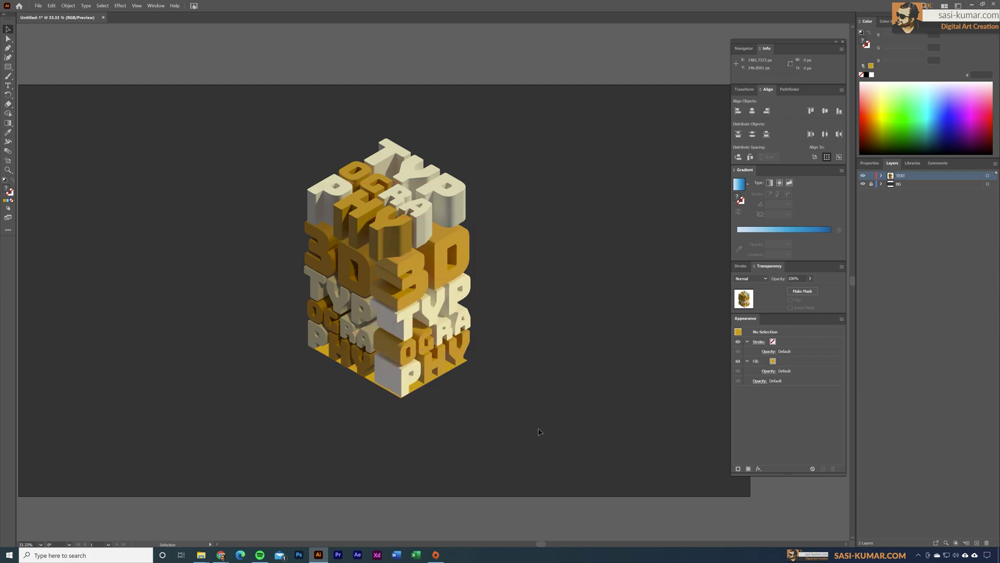
{"action": "left_click_drag", "start_coordinate": [416, 388], "coordinate": [417, 392]}
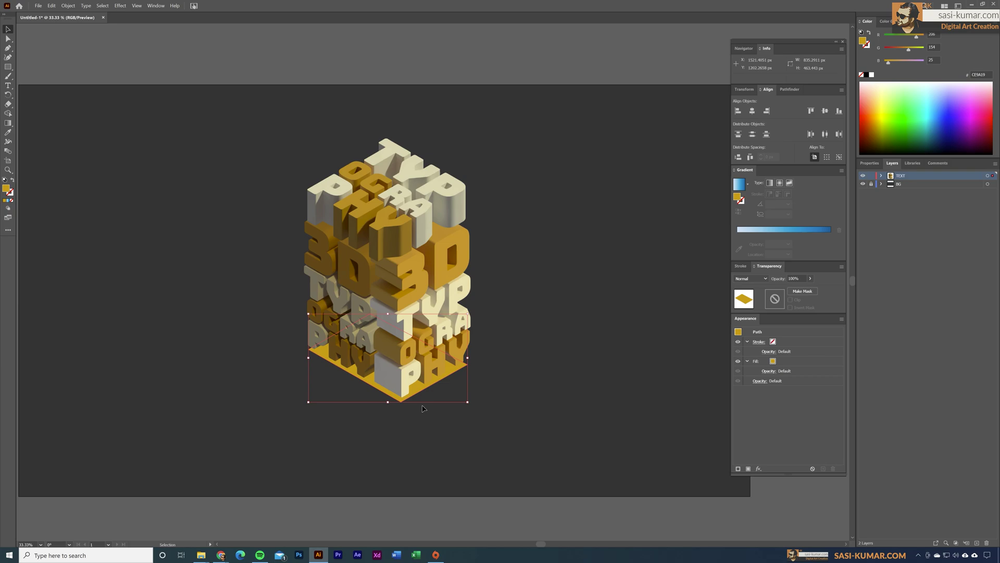
{"action": "double_click", "coordinate": [8, 191]}
{"action": "left_click", "coordinate": [411, 213]}
- Confirm the 1C1C1B fill, apply a roughly 68 px Gaussian Blur to the diamond, and zoom out
{"action": "left_click", "coordinate": [583, 132]}
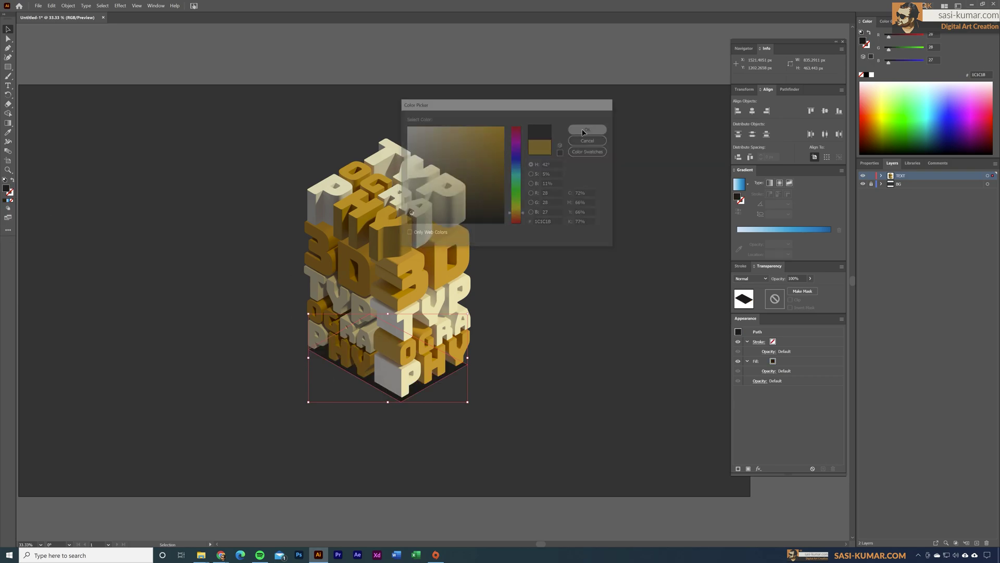
{"action": "left_click", "coordinate": [120, 6]}
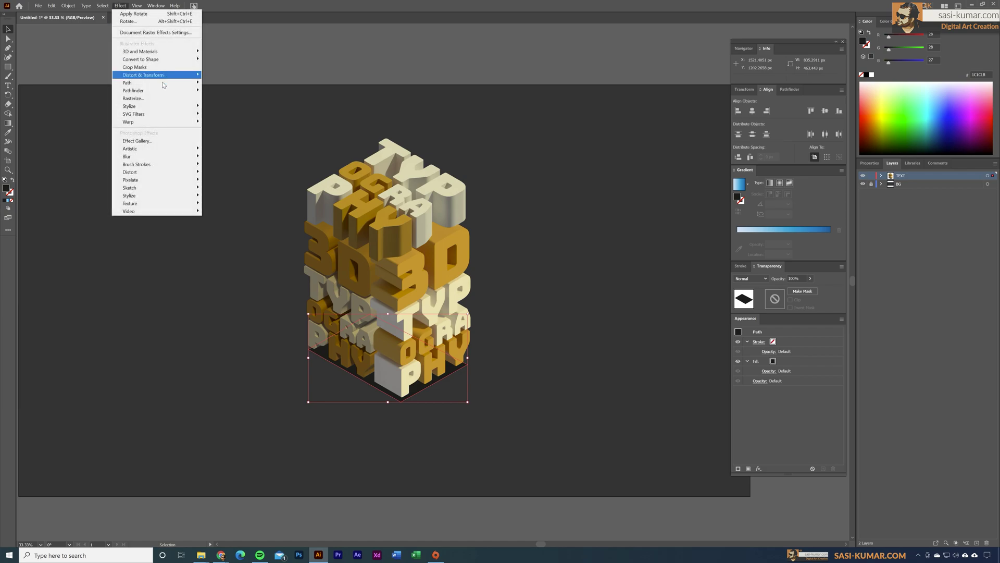
{"action": "mouse_move", "coordinate": [157, 157]}
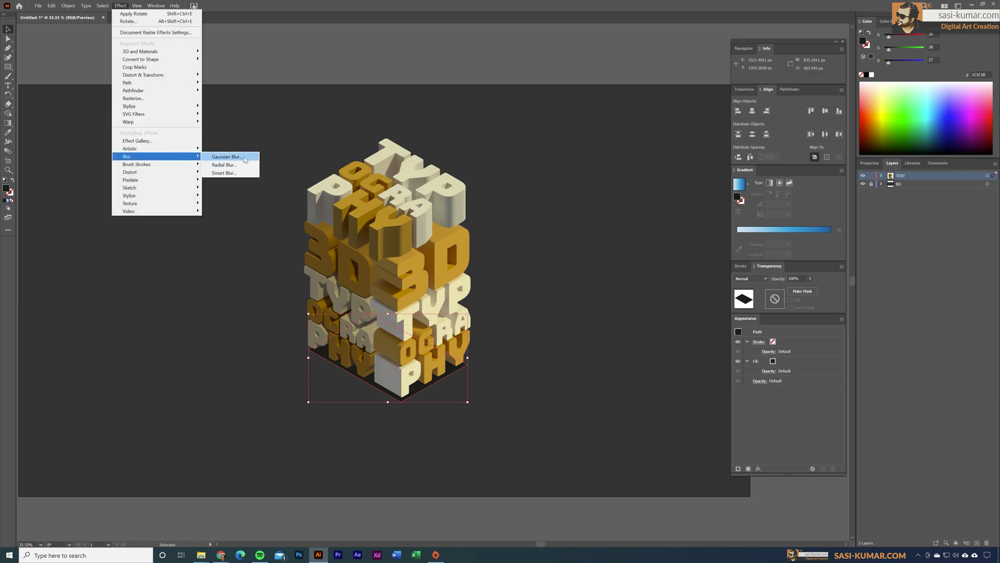
{"action": "left_click", "coordinate": [227, 157]}
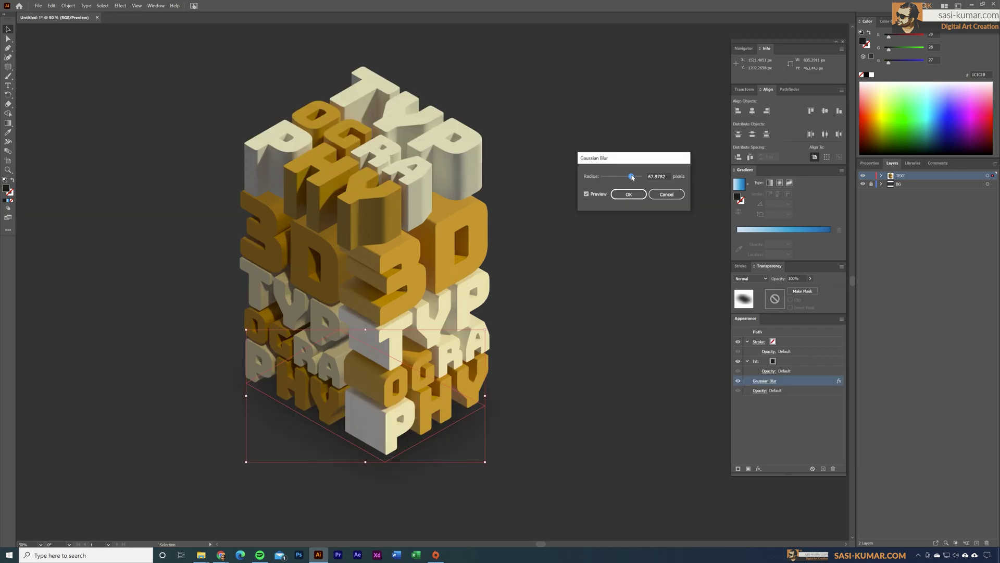
{"action": "left_click", "coordinate": [630, 194]}
{"action": "left_click", "coordinate": [567, 292]}
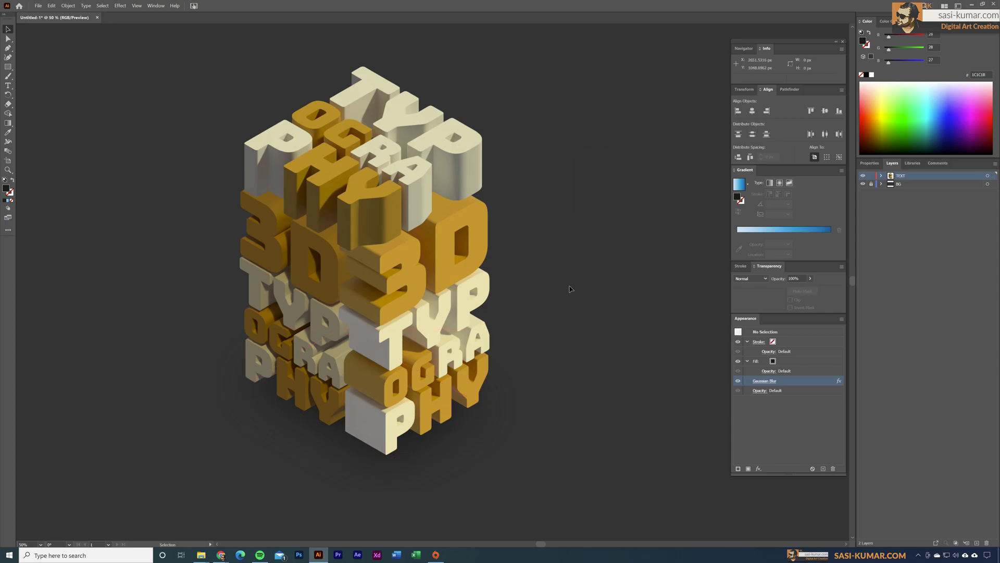
{"action": "key", "text": "ctrl+minus"}
{"action": "key", "text": "ctrl+minus"}
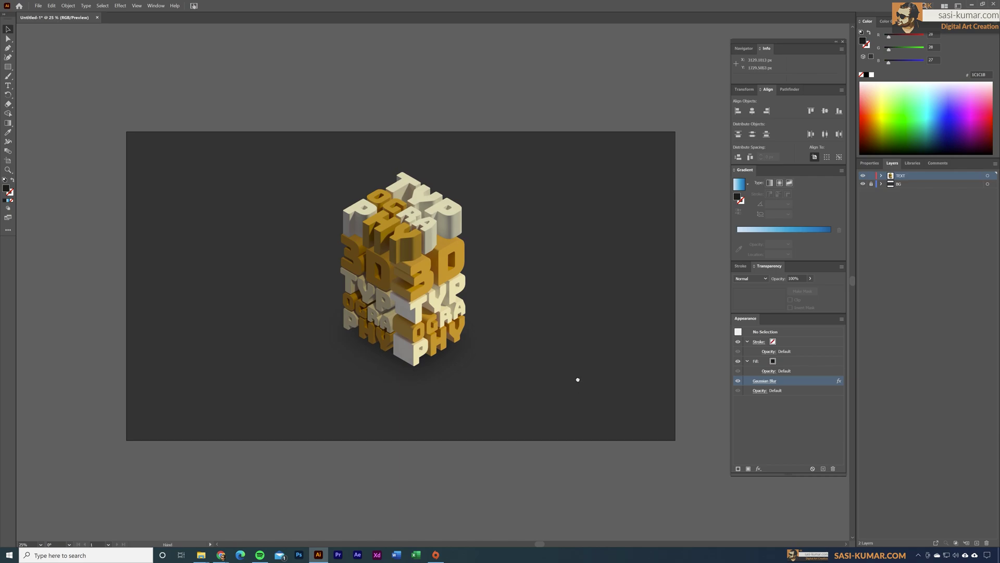
{"action": "scroll", "coordinate": [571, 411], "scroll_direction": "down", "scroll_amount": 1}
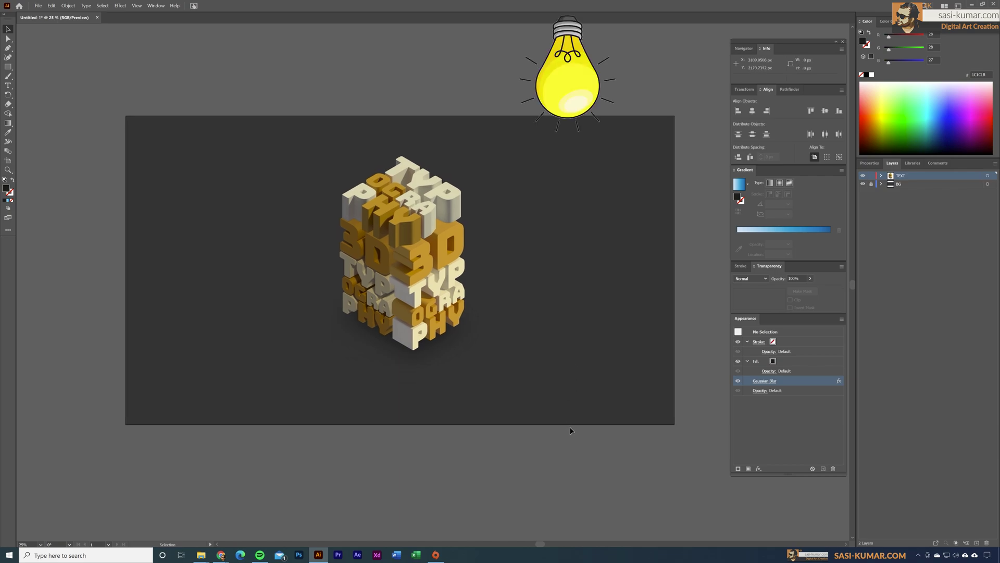
{"action": "key", "text": "ctrl+plus"}
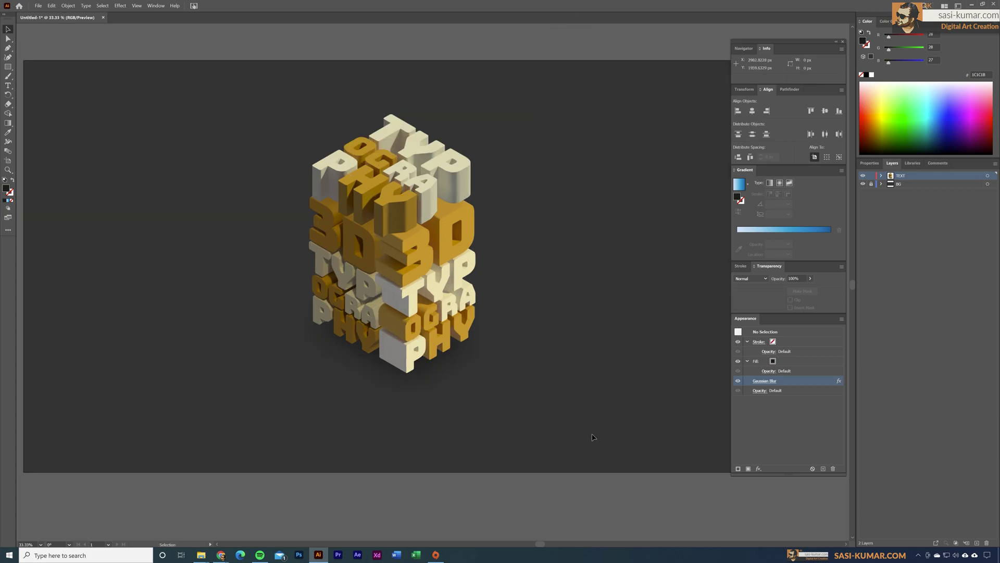